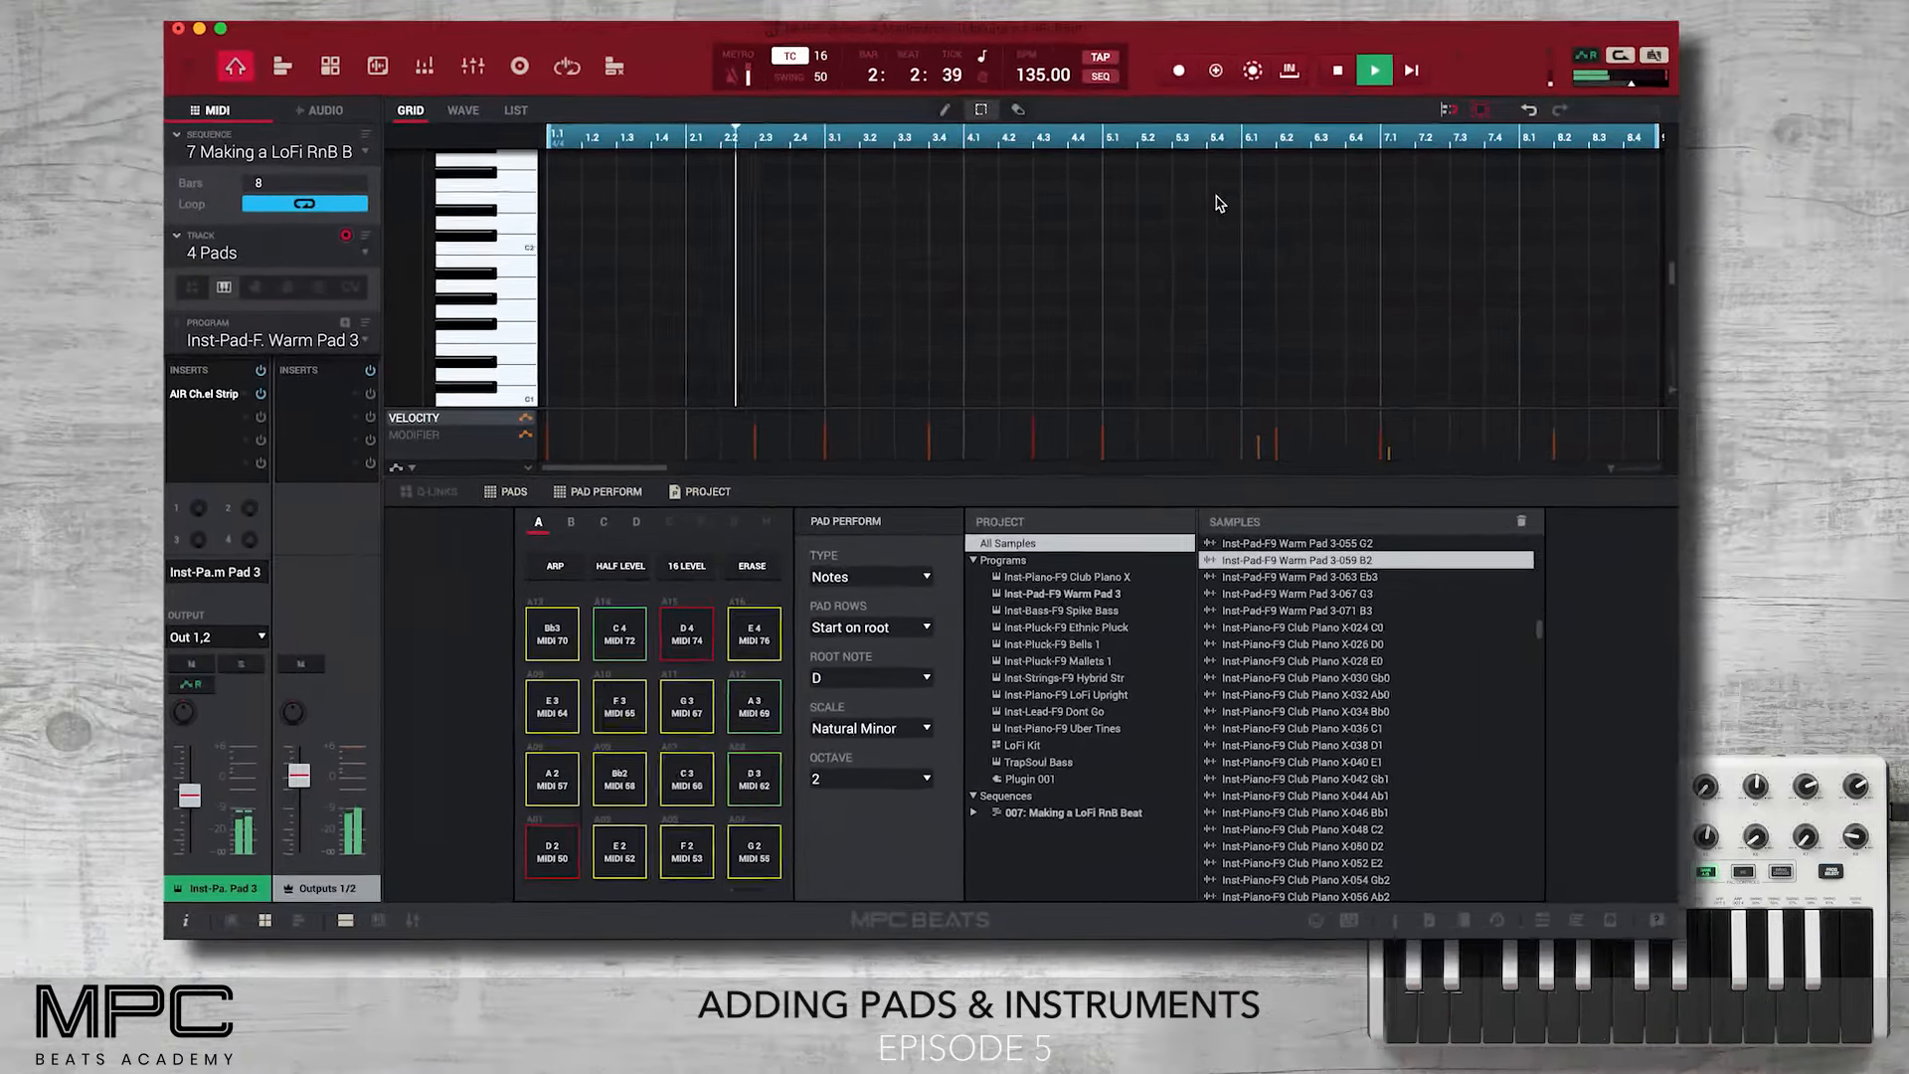
# Enlarge the note grid of the 4 Pads track and raise the short note at bar 3 to the pitch of the note following it
pyautogui.scroll(10, 1221, 209)
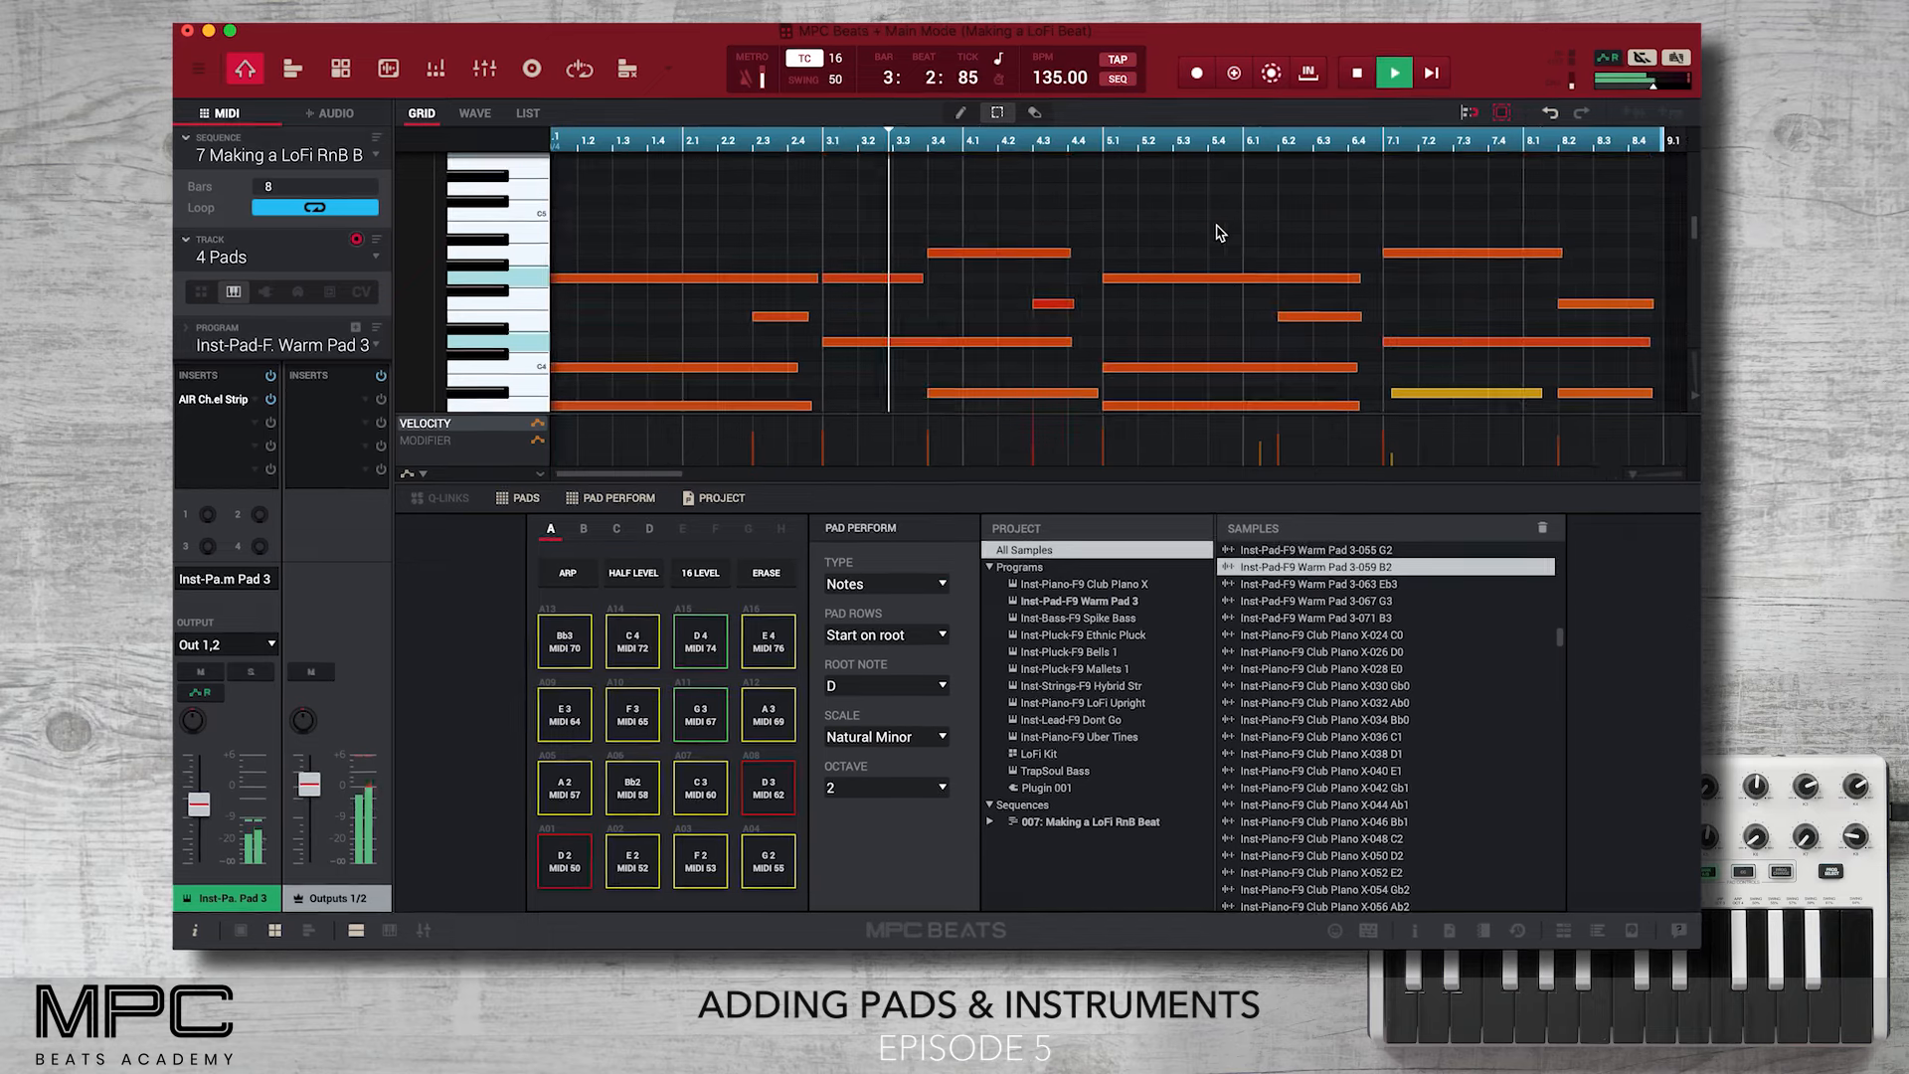
pyautogui.scroll(-4, 1218, 232)
pyautogui.scroll(3, 1217, 231)
pyautogui.hscroll(1, 1217, 232)
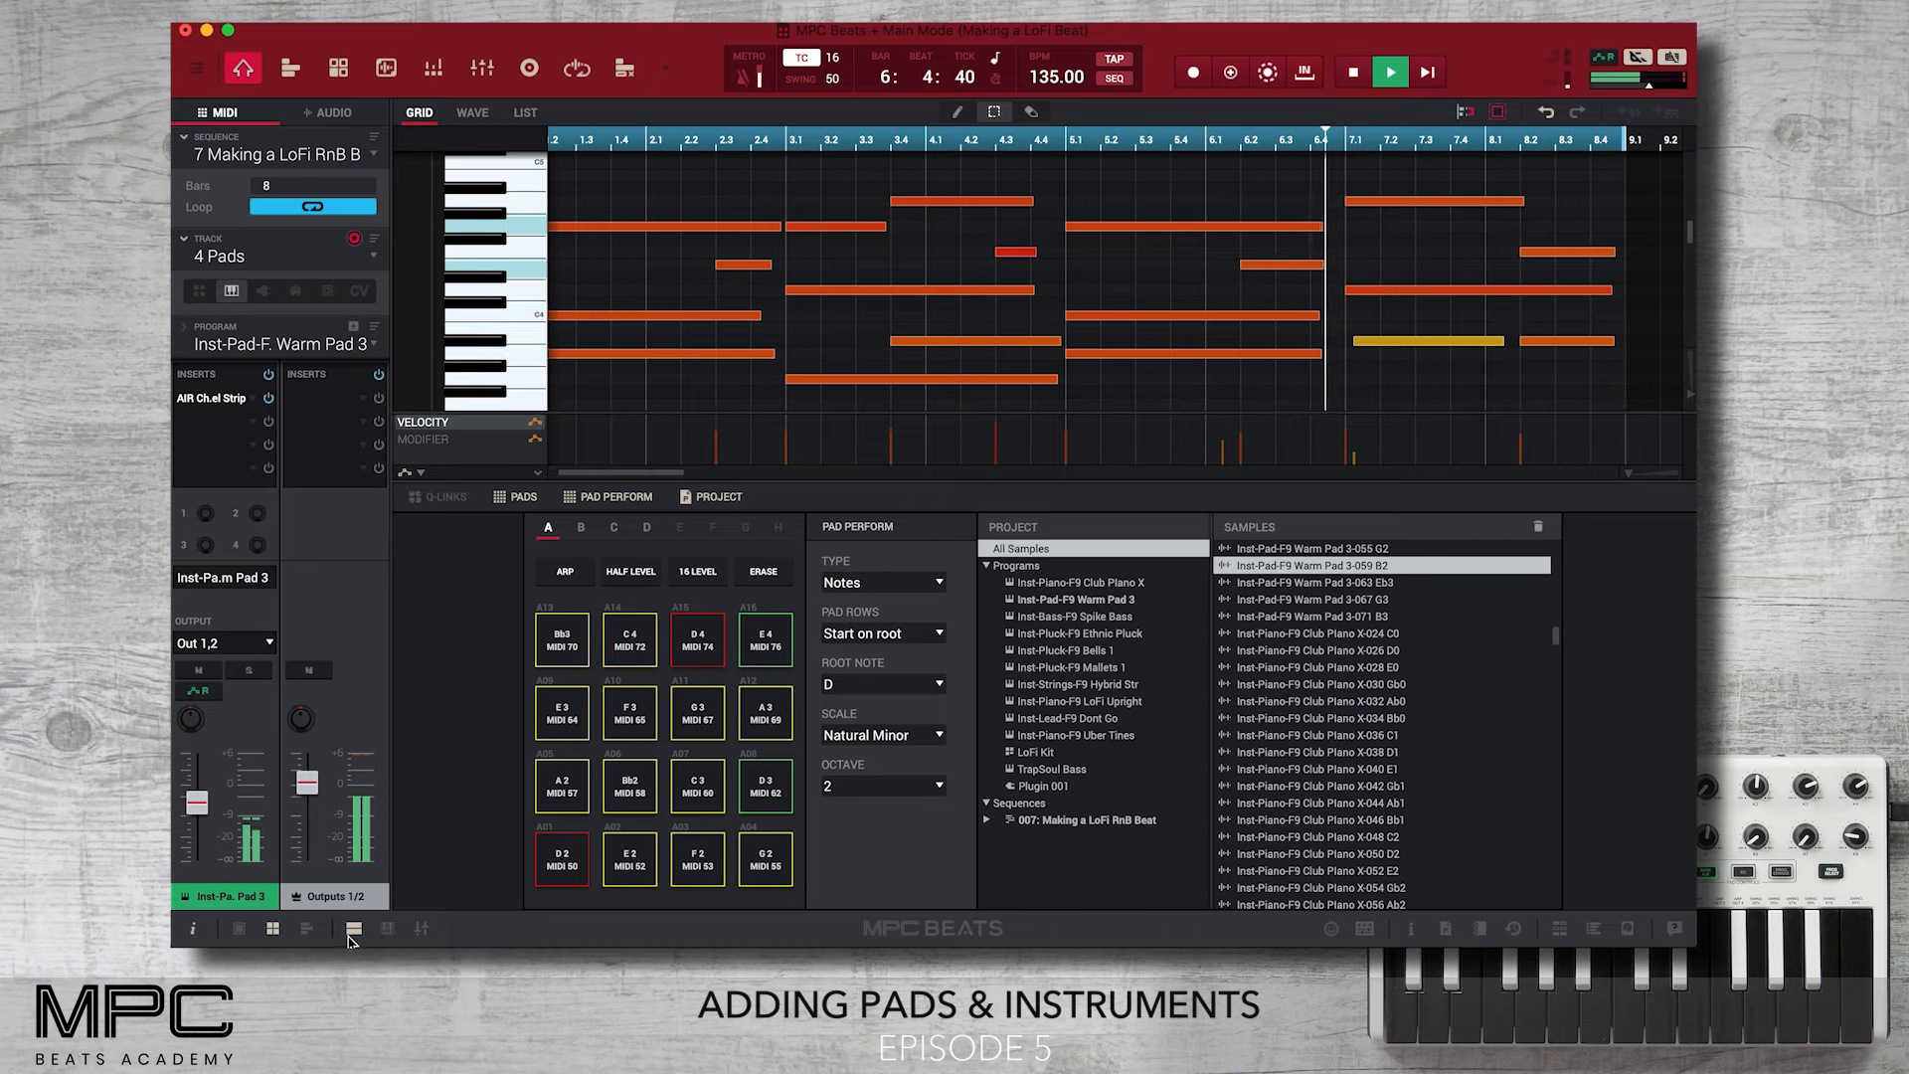
pyautogui.click(385, 935)
pyautogui.hscroll(1, 718, 765)
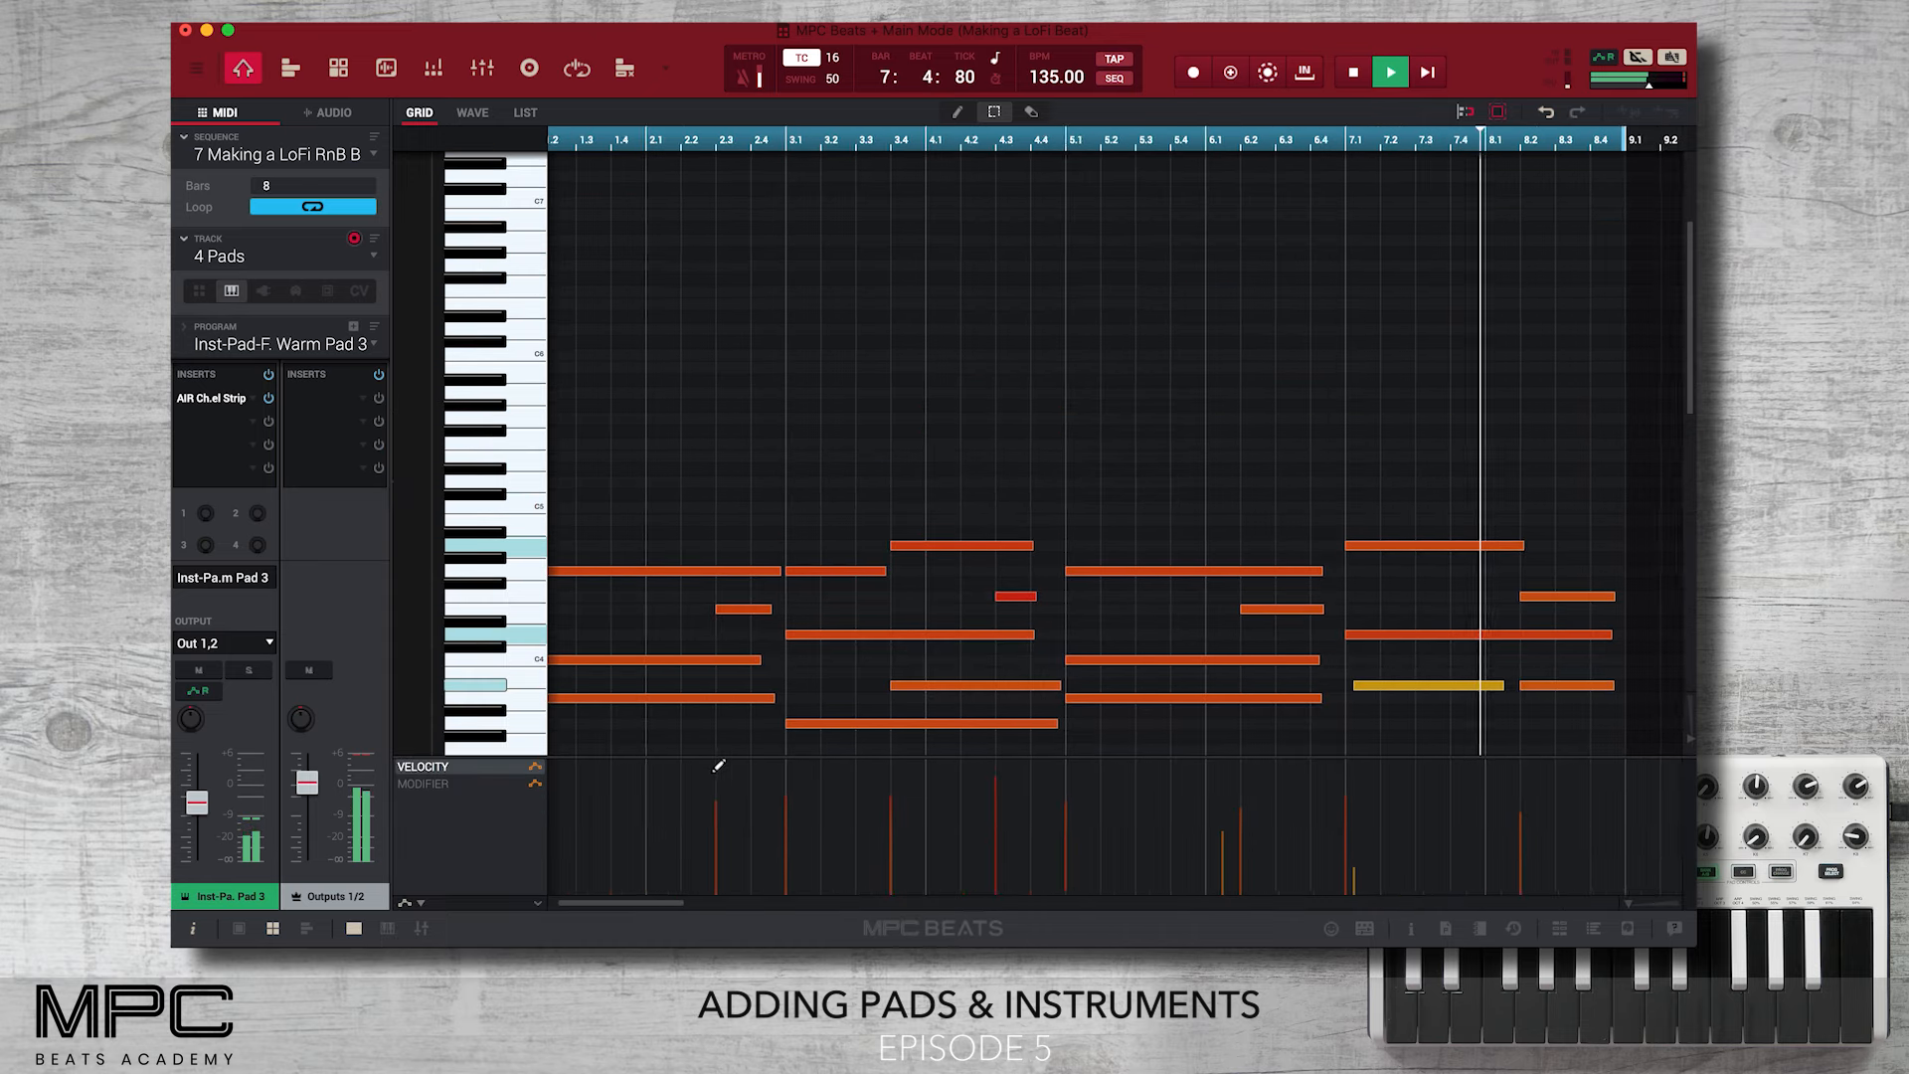
pyautogui.hscroll(-1, 718, 765)
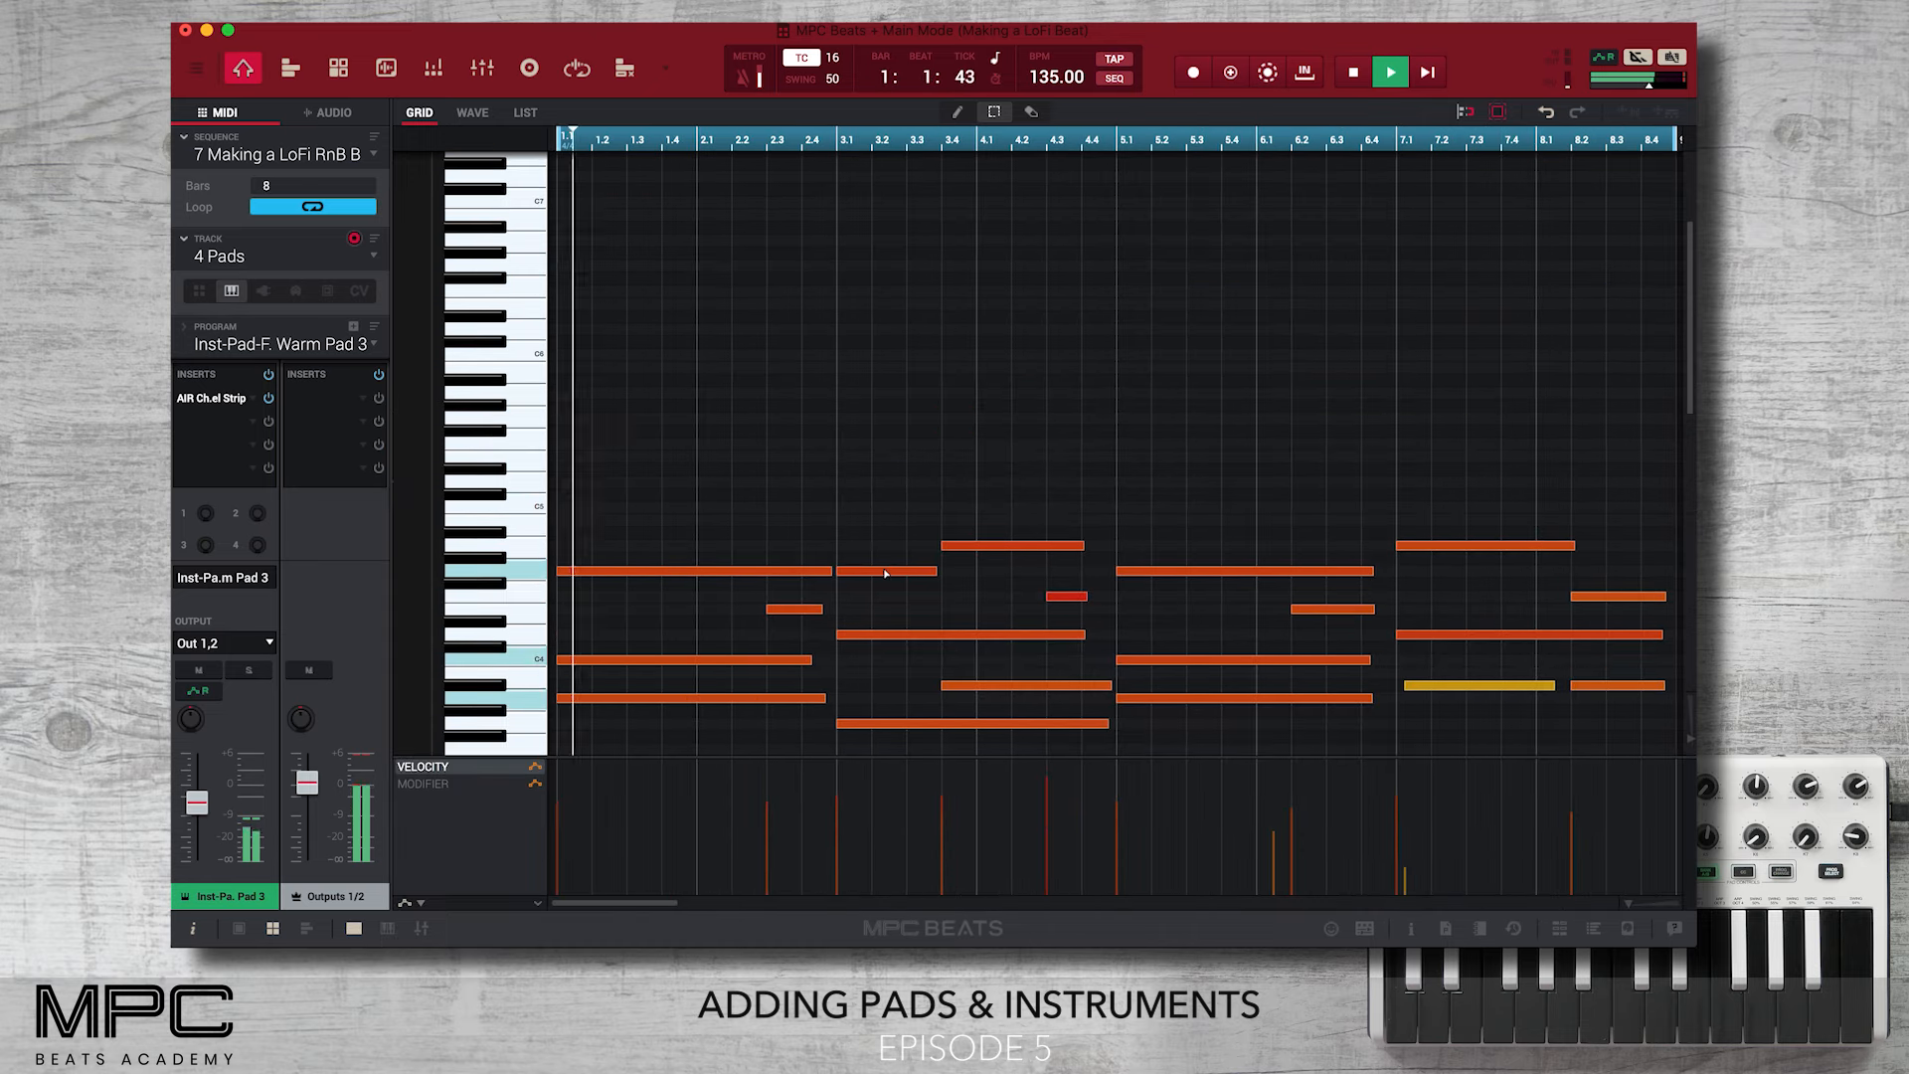
pyautogui.moveTo(902, 573); pyautogui.dragTo(885, 552)
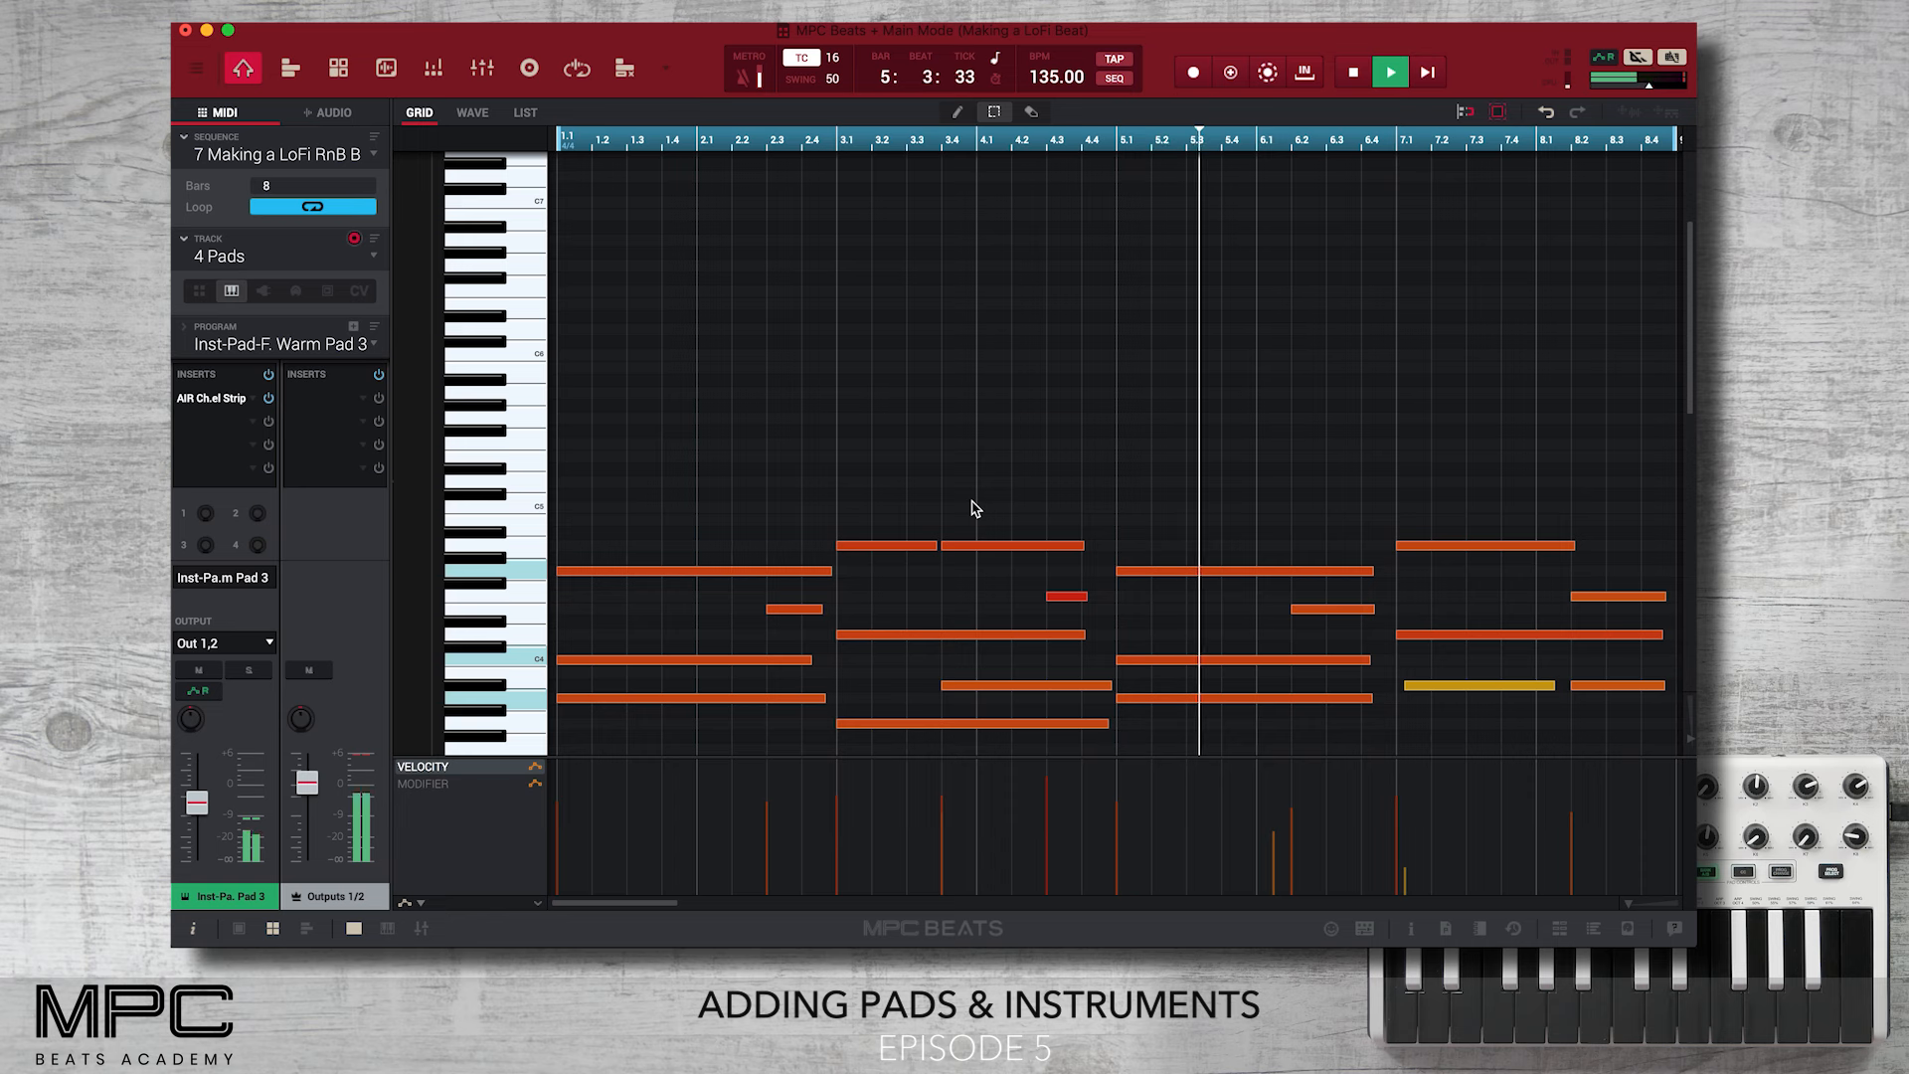
# Add the AIR Pumper dynamics effect to the second insert slot of the Warm Pad 3 program
pyautogui.click(257, 417)
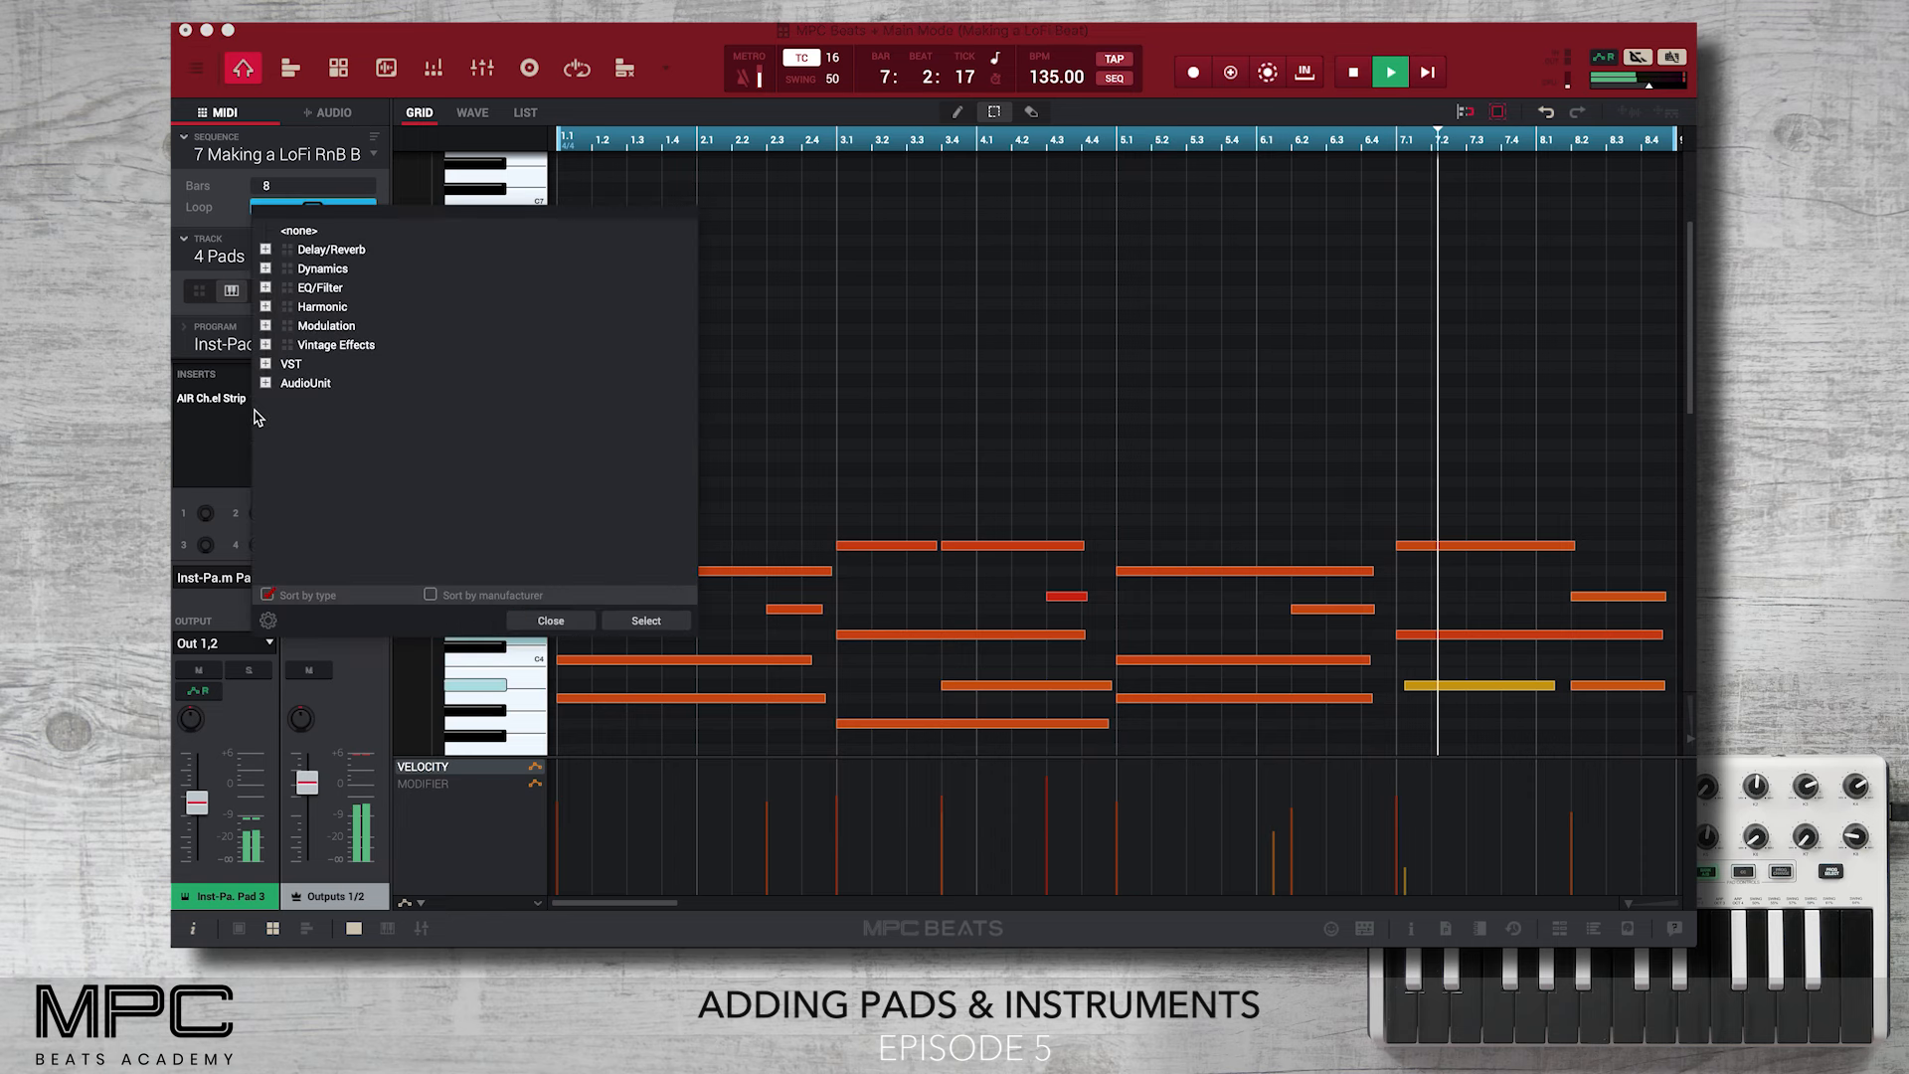
pyautogui.click(266, 268)
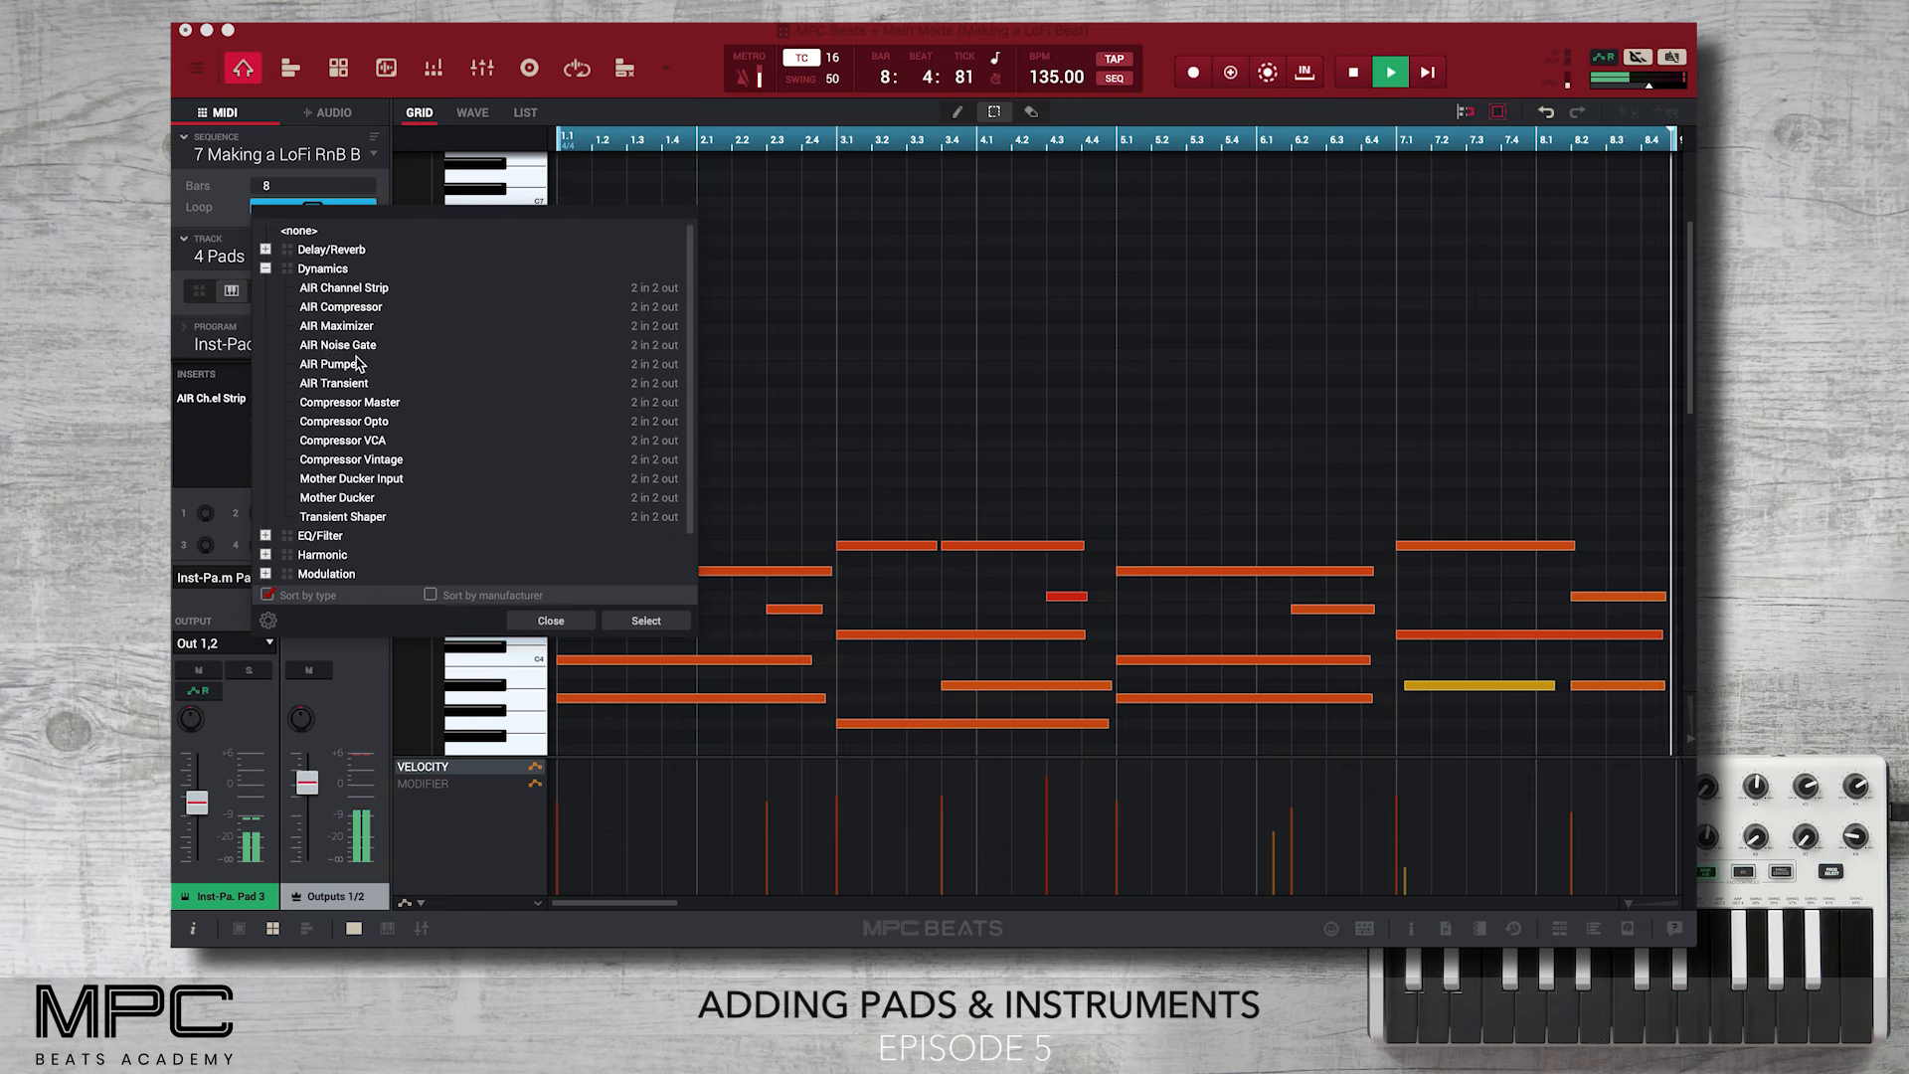
pyautogui.doubleClick(351, 366)
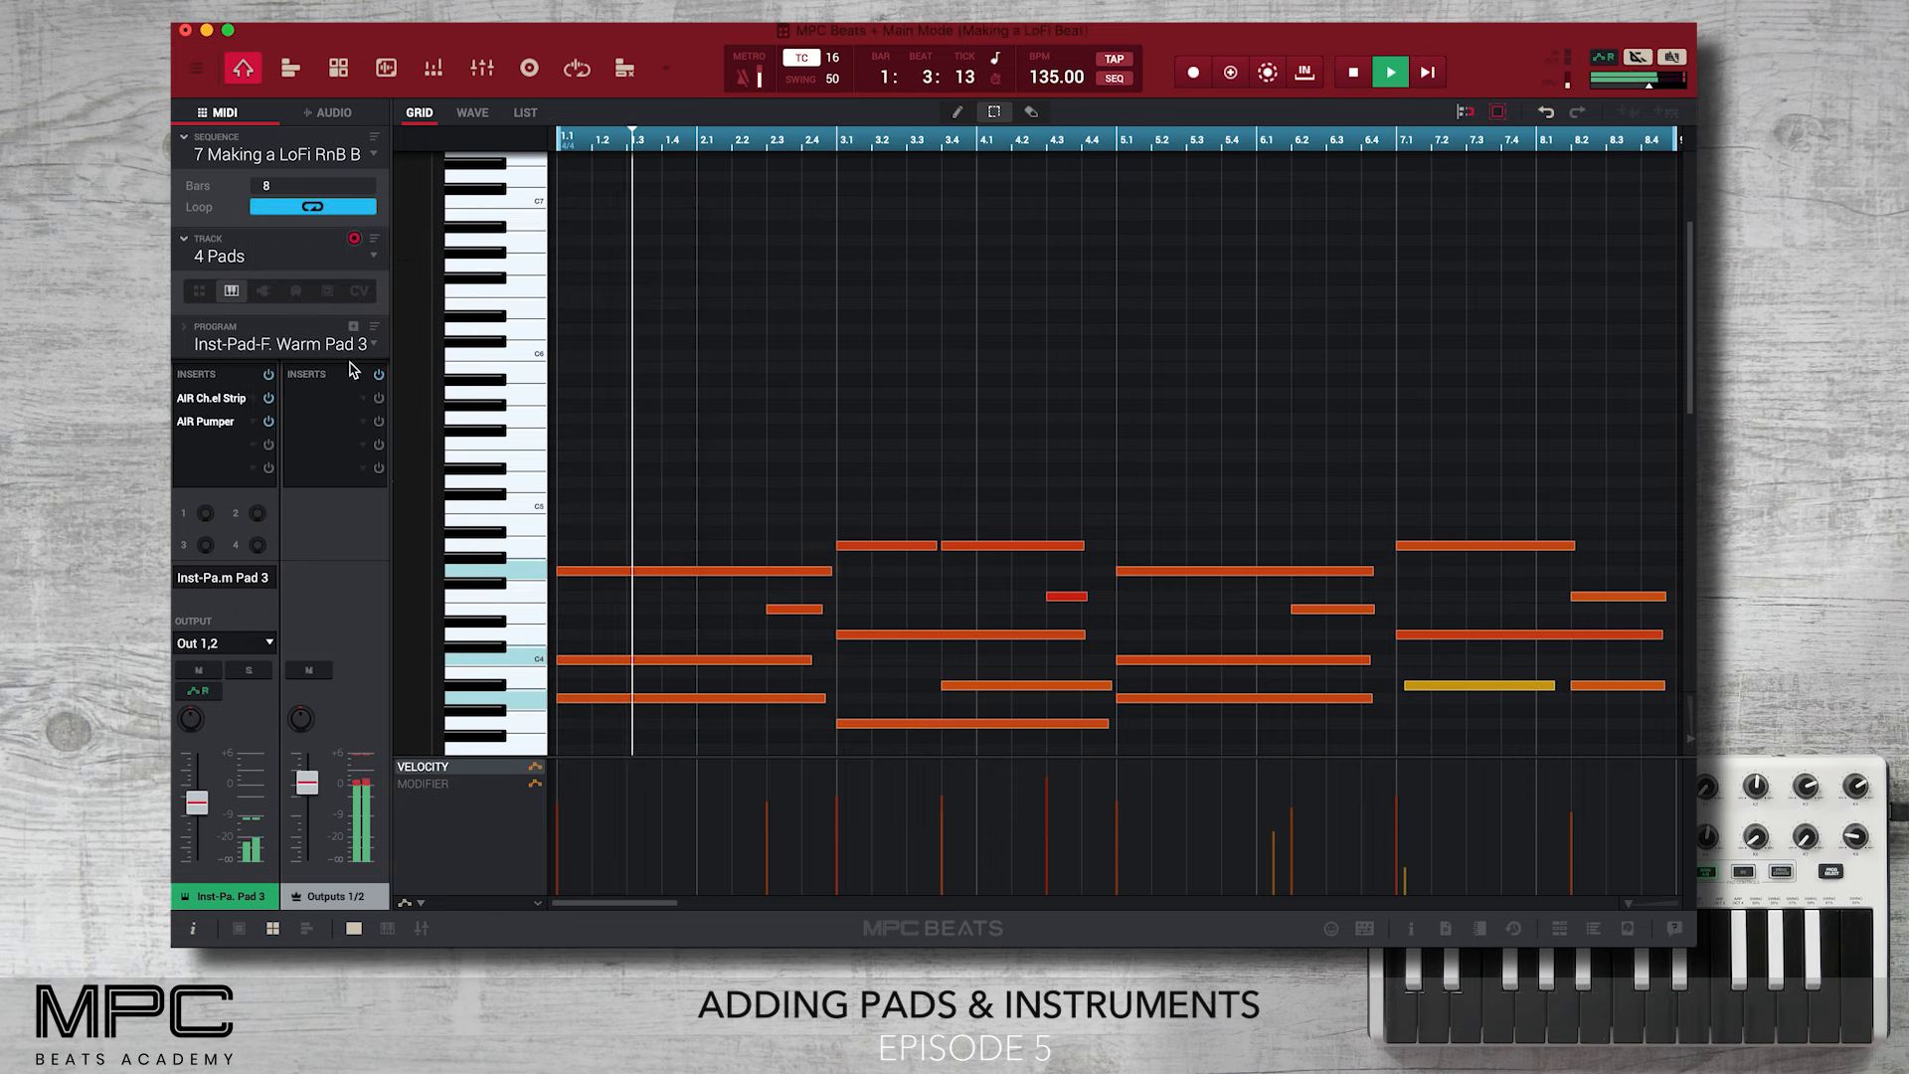
# Set the AIR Pumper's depth to 61% and briefly audition the pad program in solo
pyautogui.click(206, 422)
pyautogui.click(206, 421)
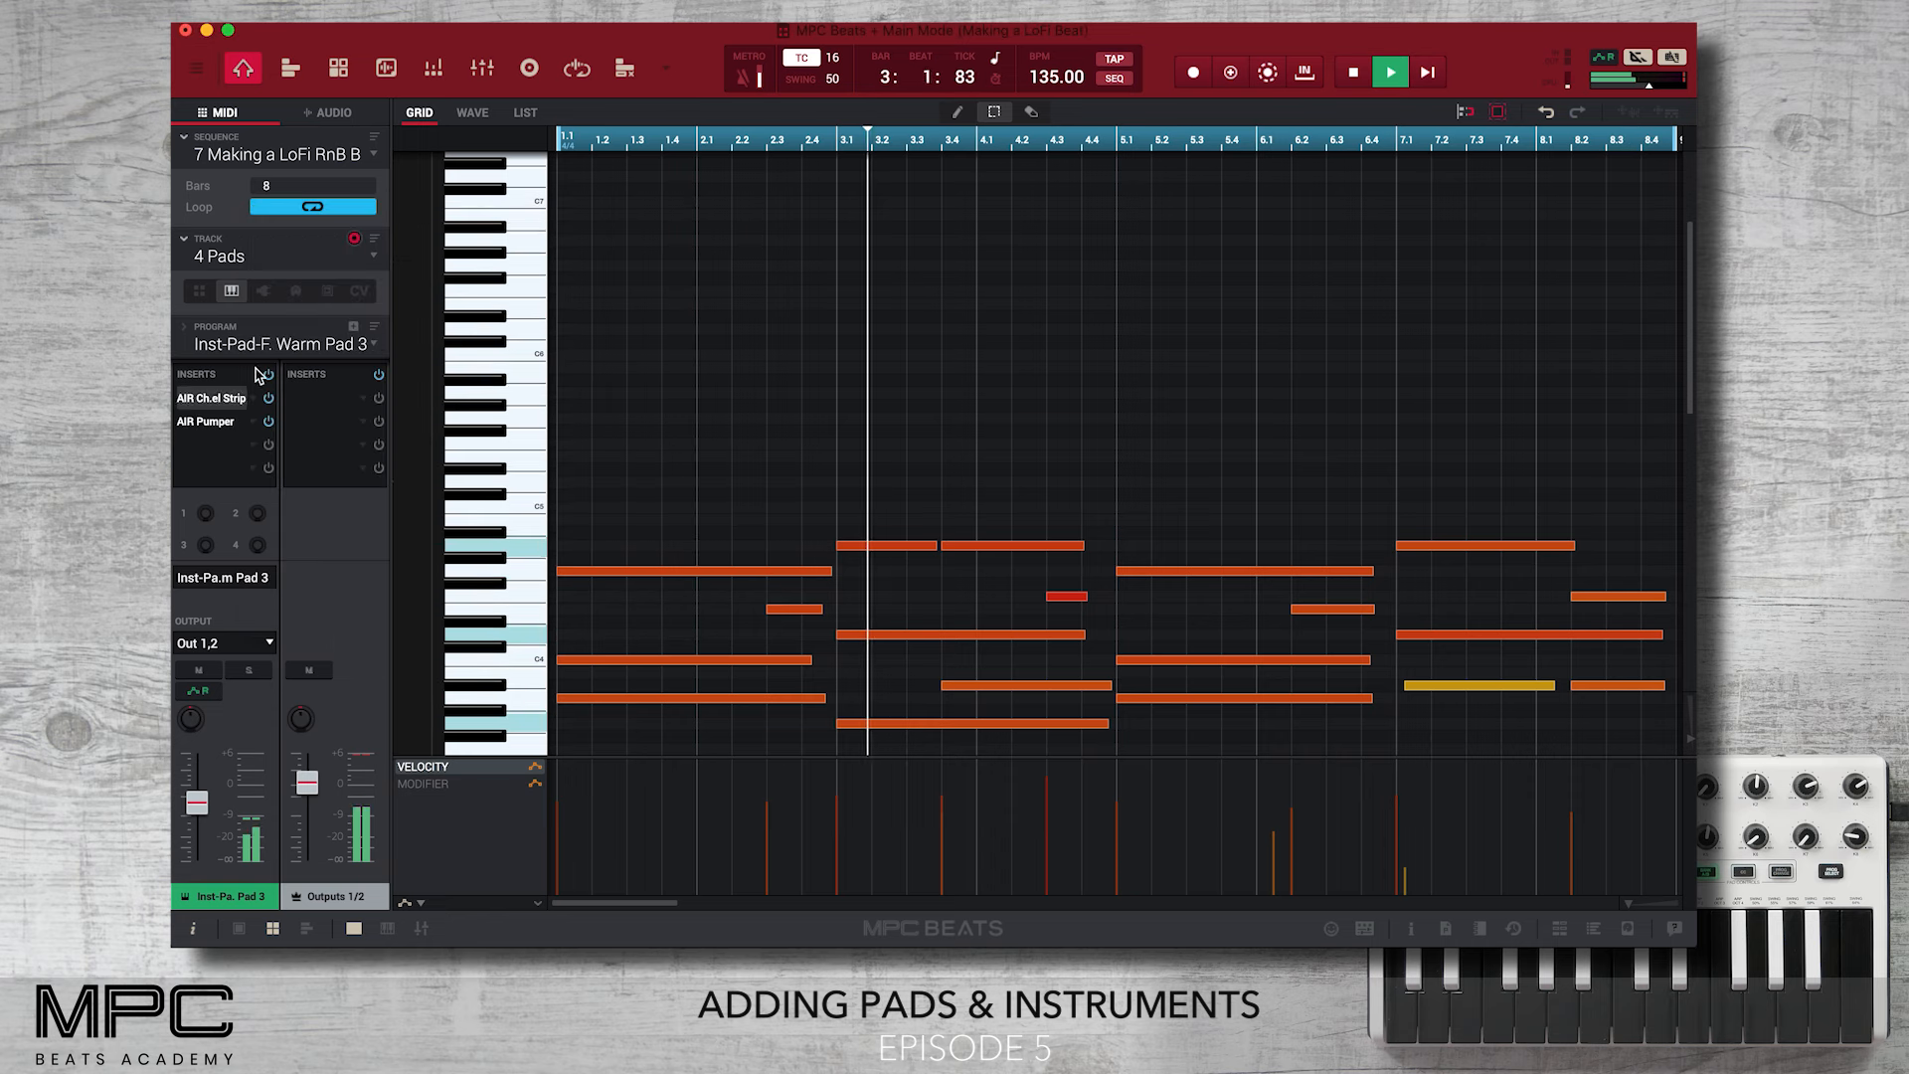
pyautogui.click(227, 422)
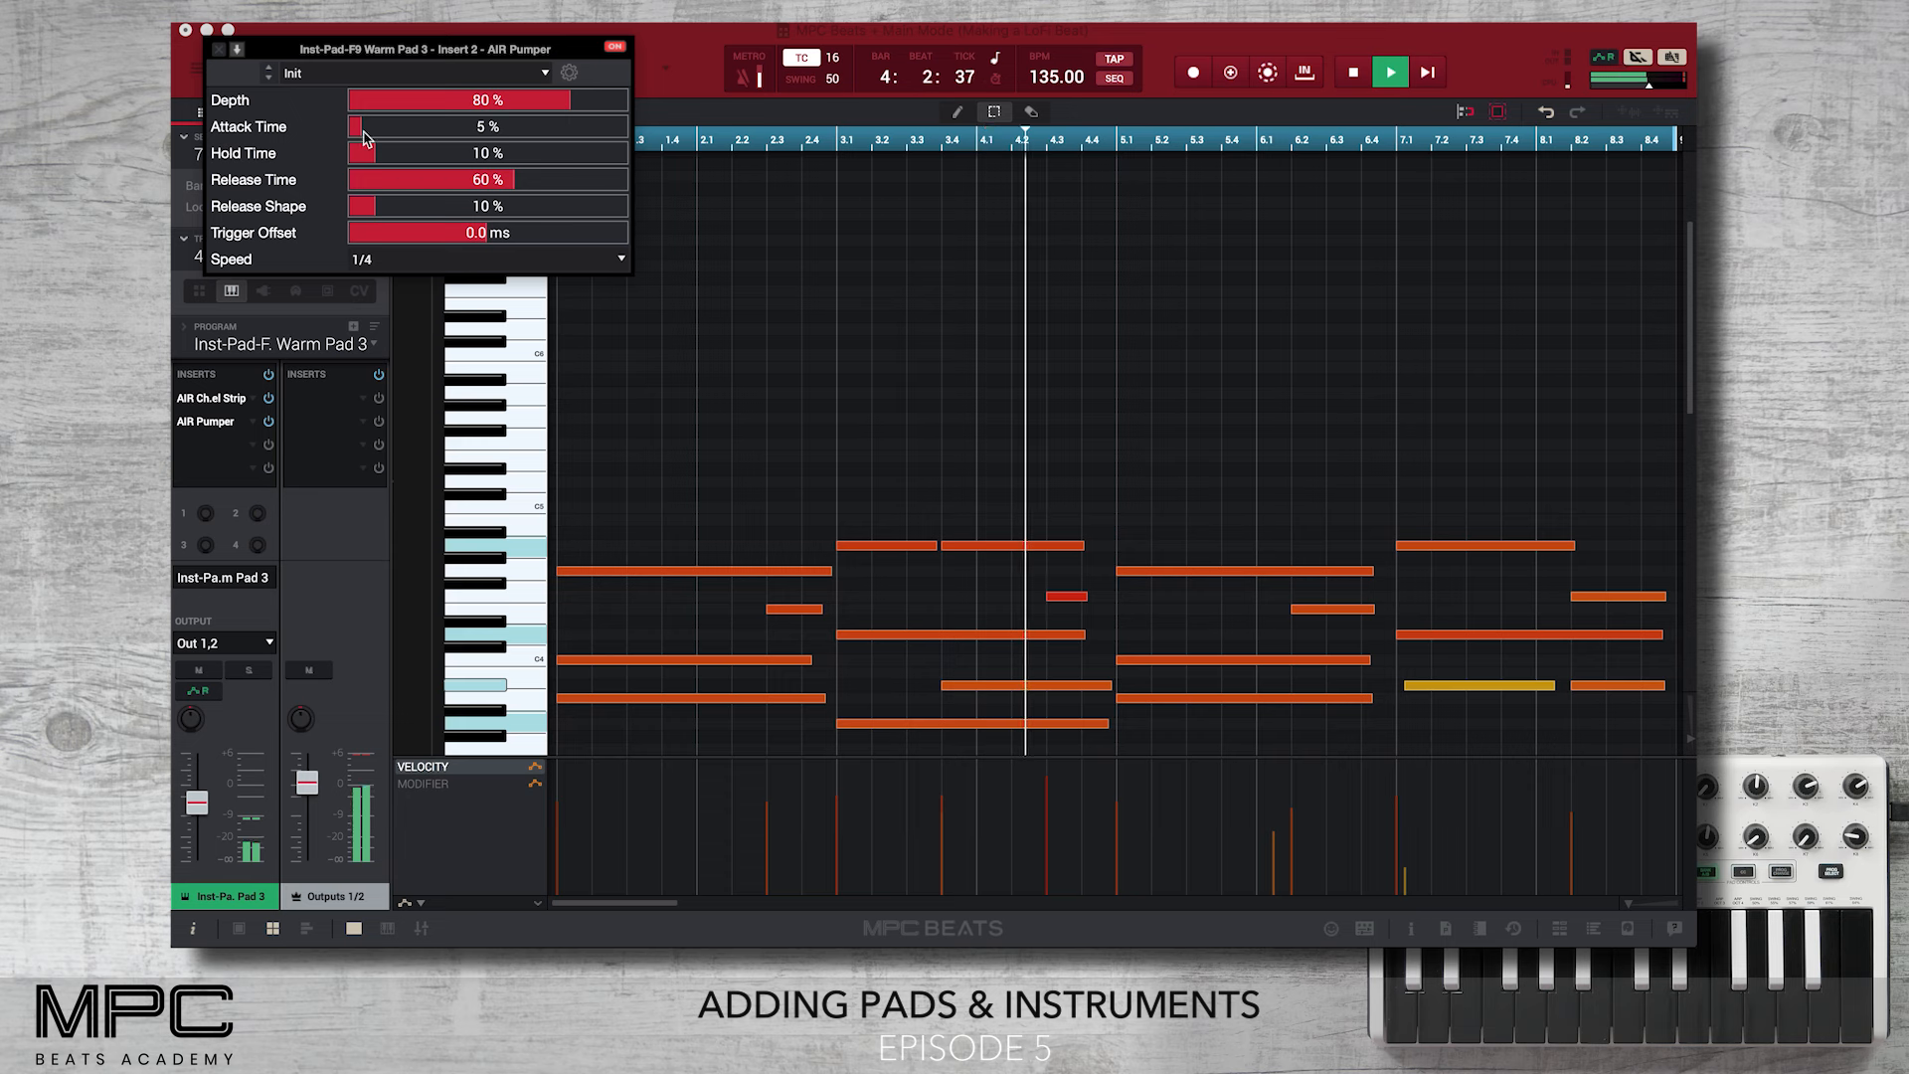
pyautogui.click(516, 101)
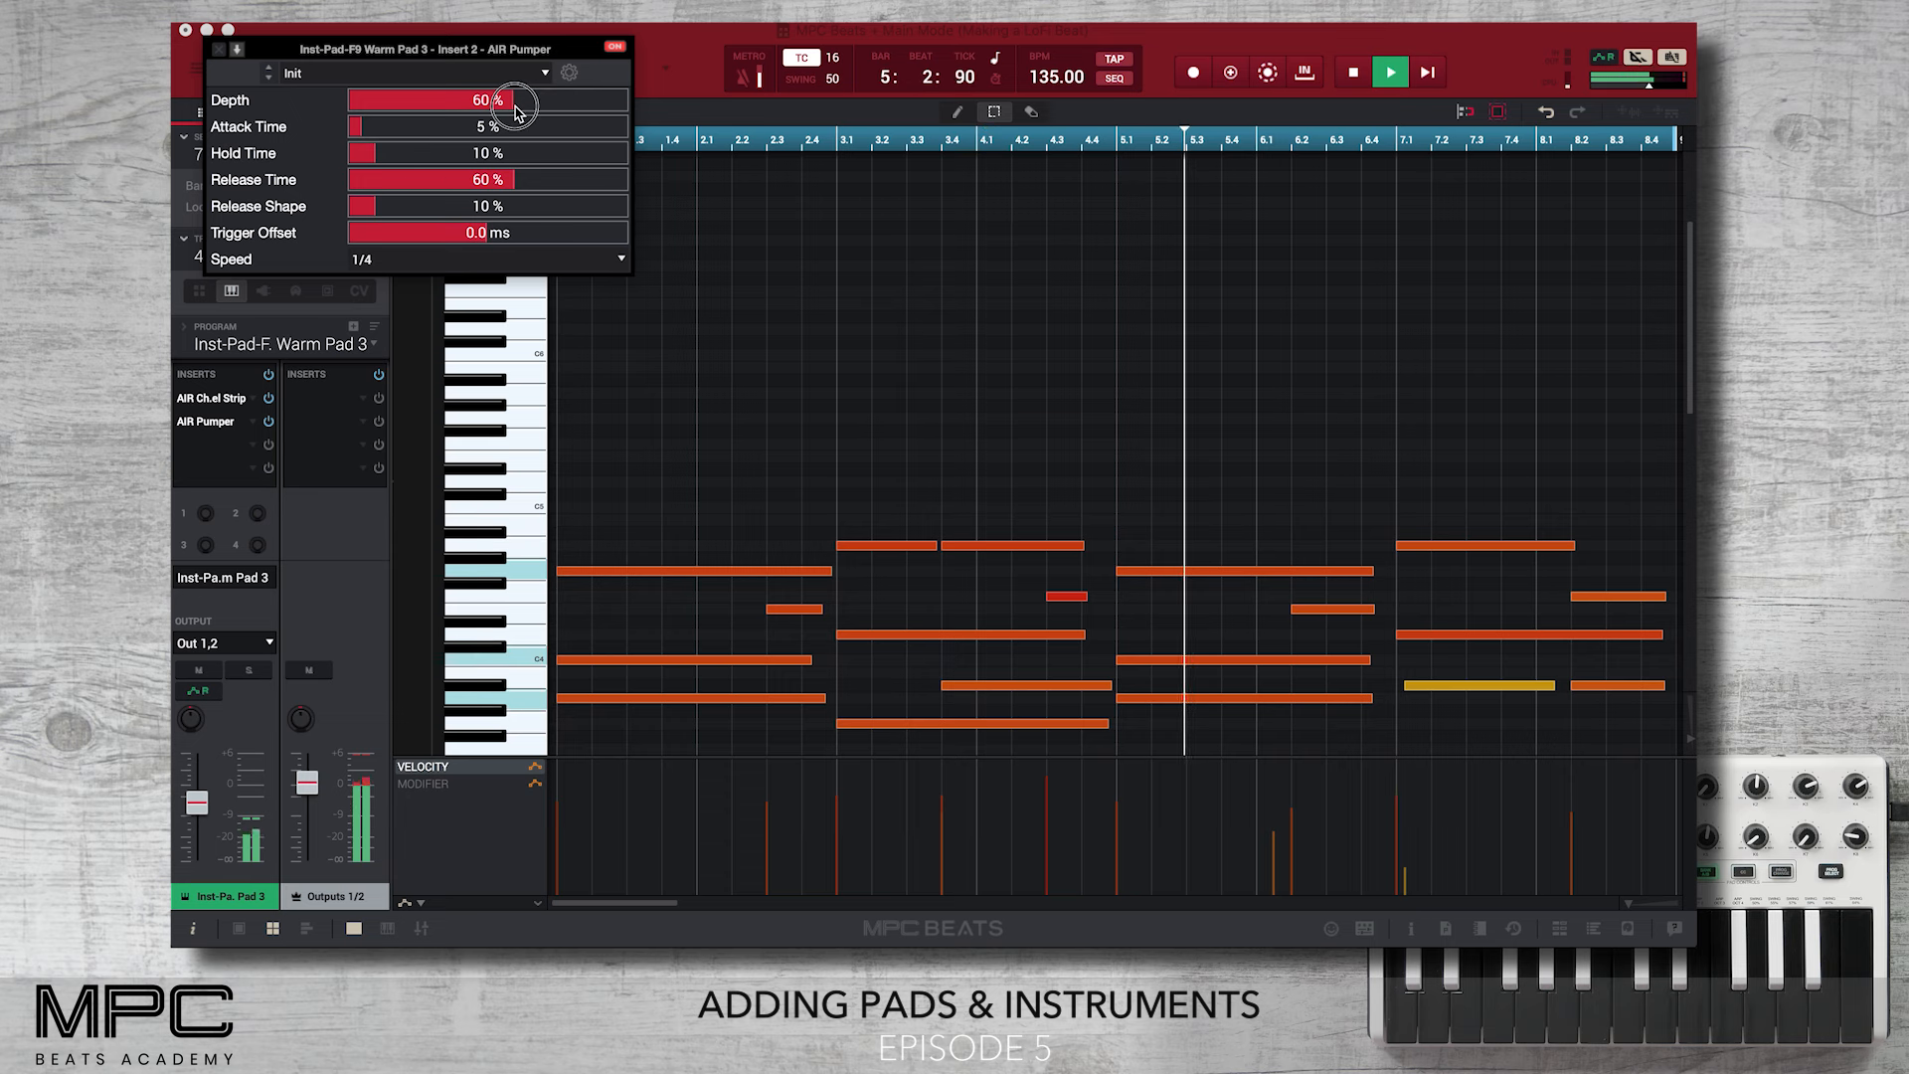
pyautogui.moveTo(515, 107); pyautogui.dragTo(518, 106)
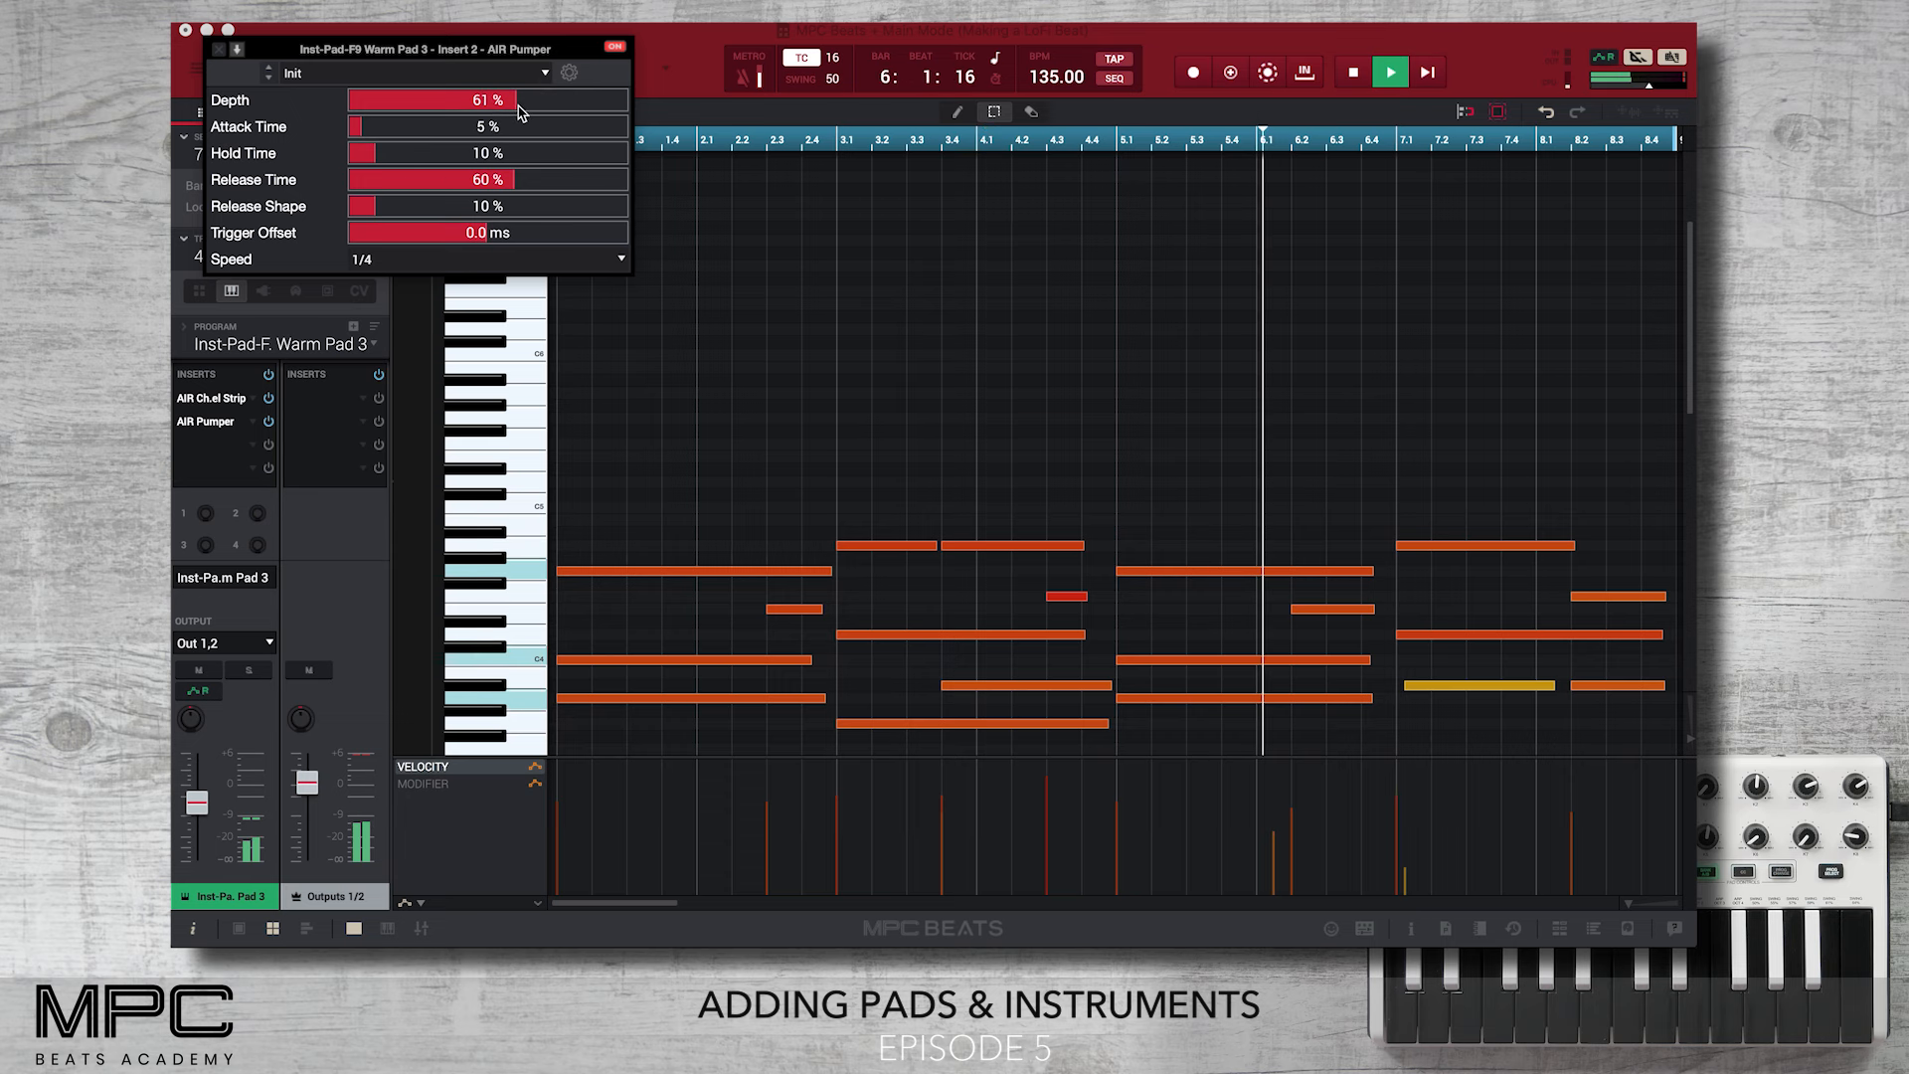
pyautogui.click(220, 49)
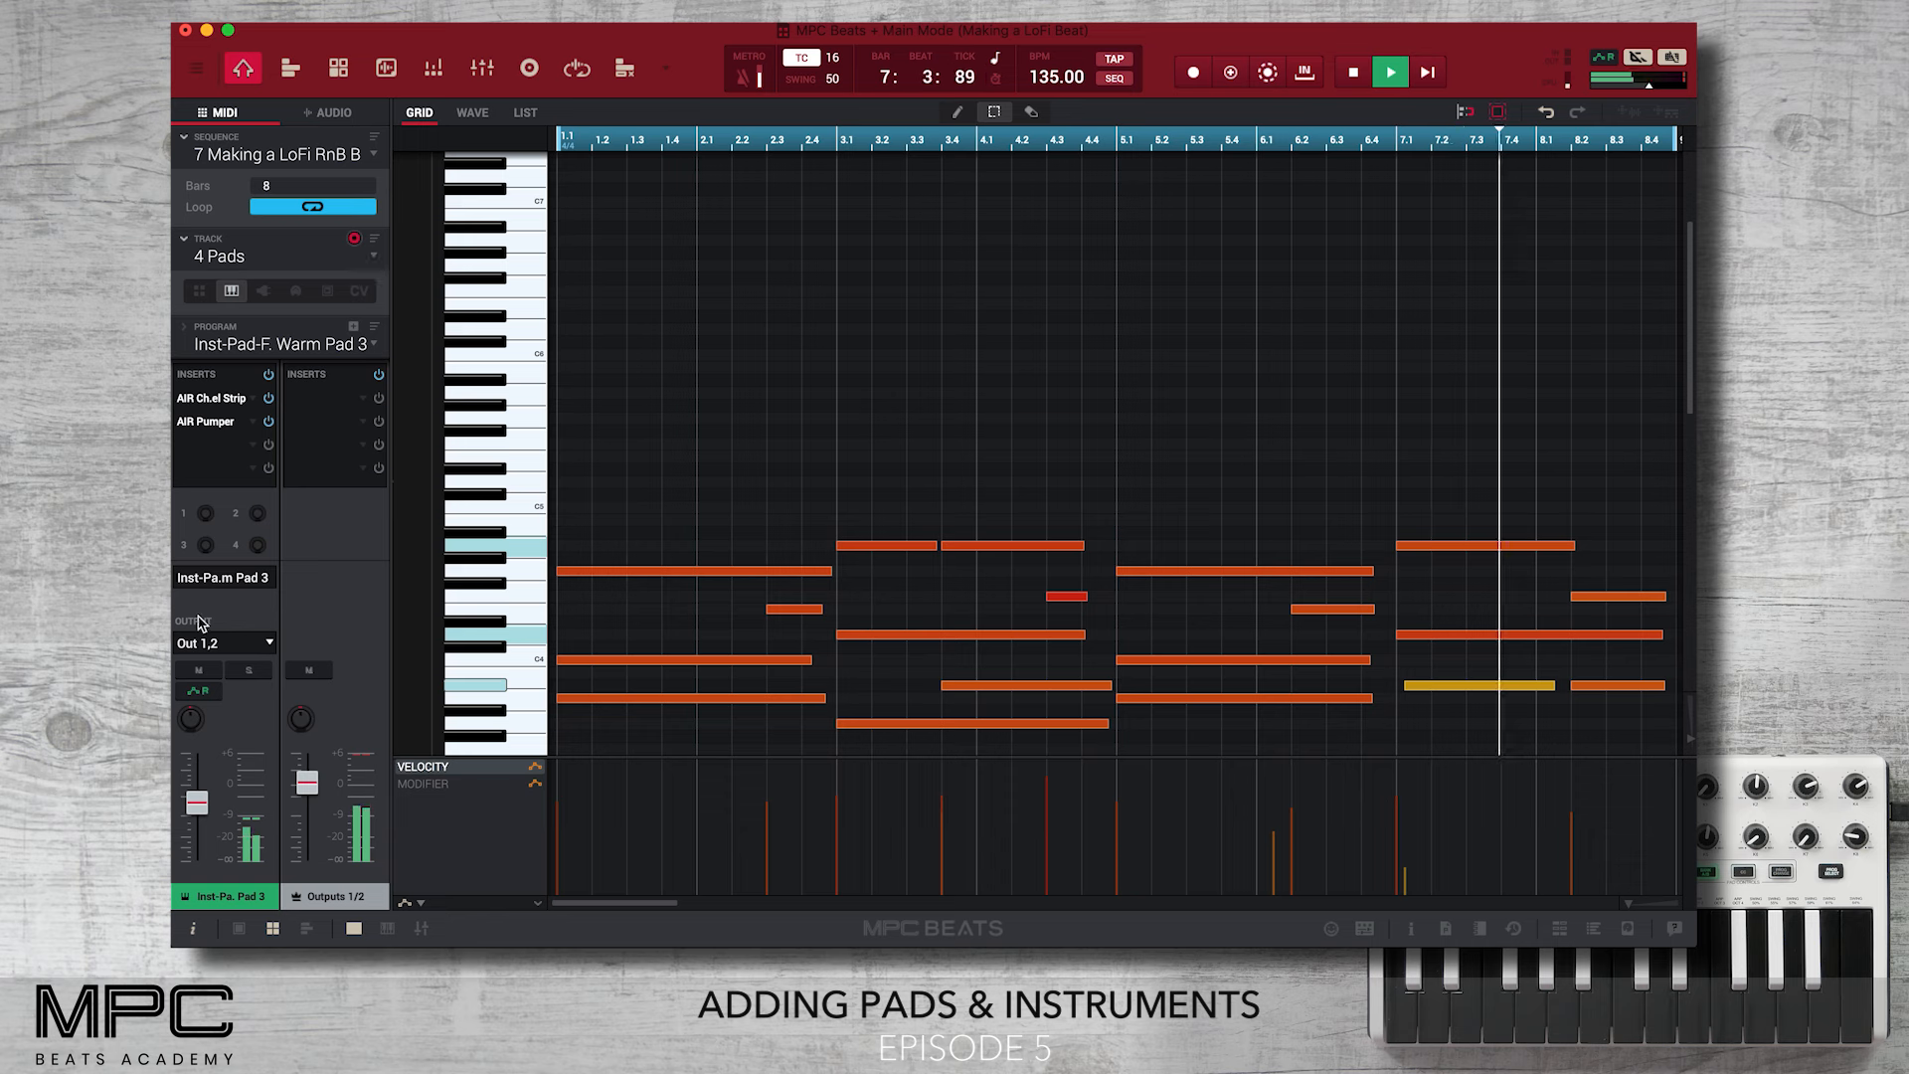
pyautogui.click(249, 671)
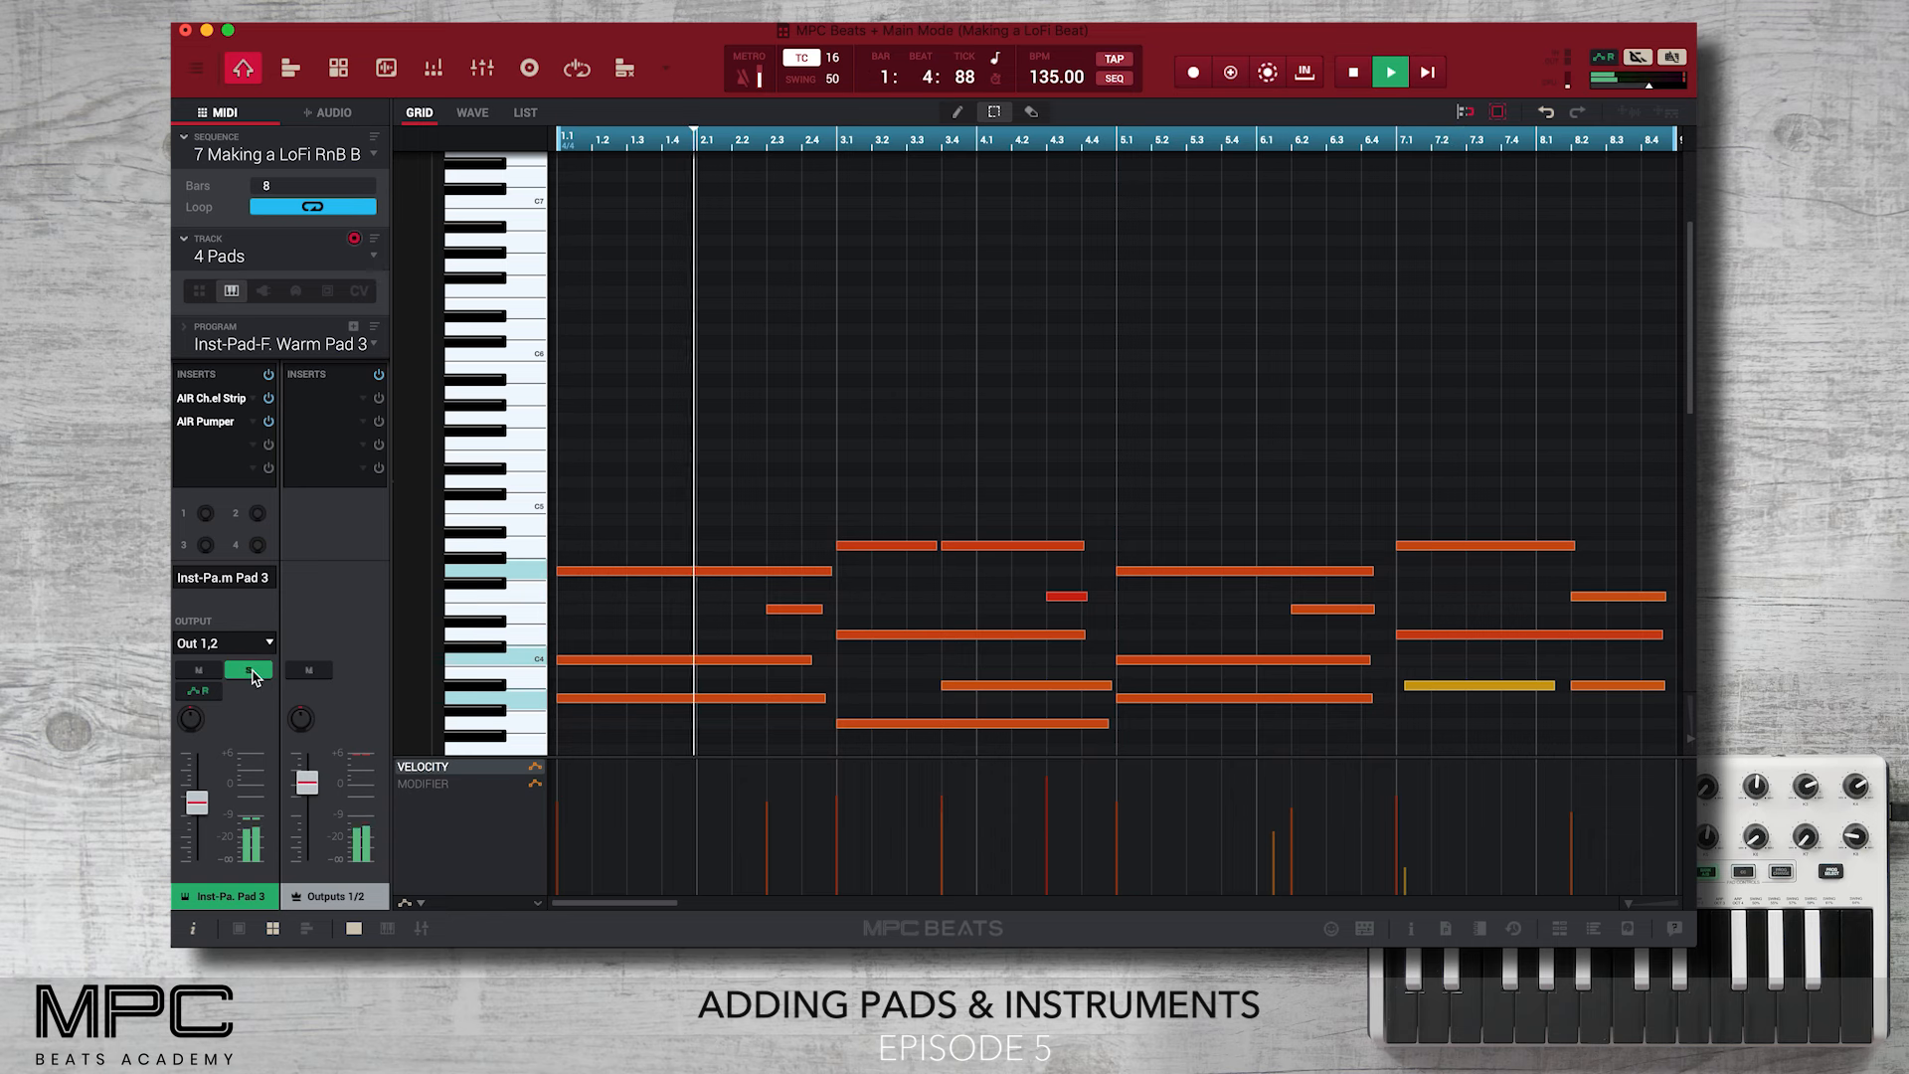
pyautogui.click(249, 671)
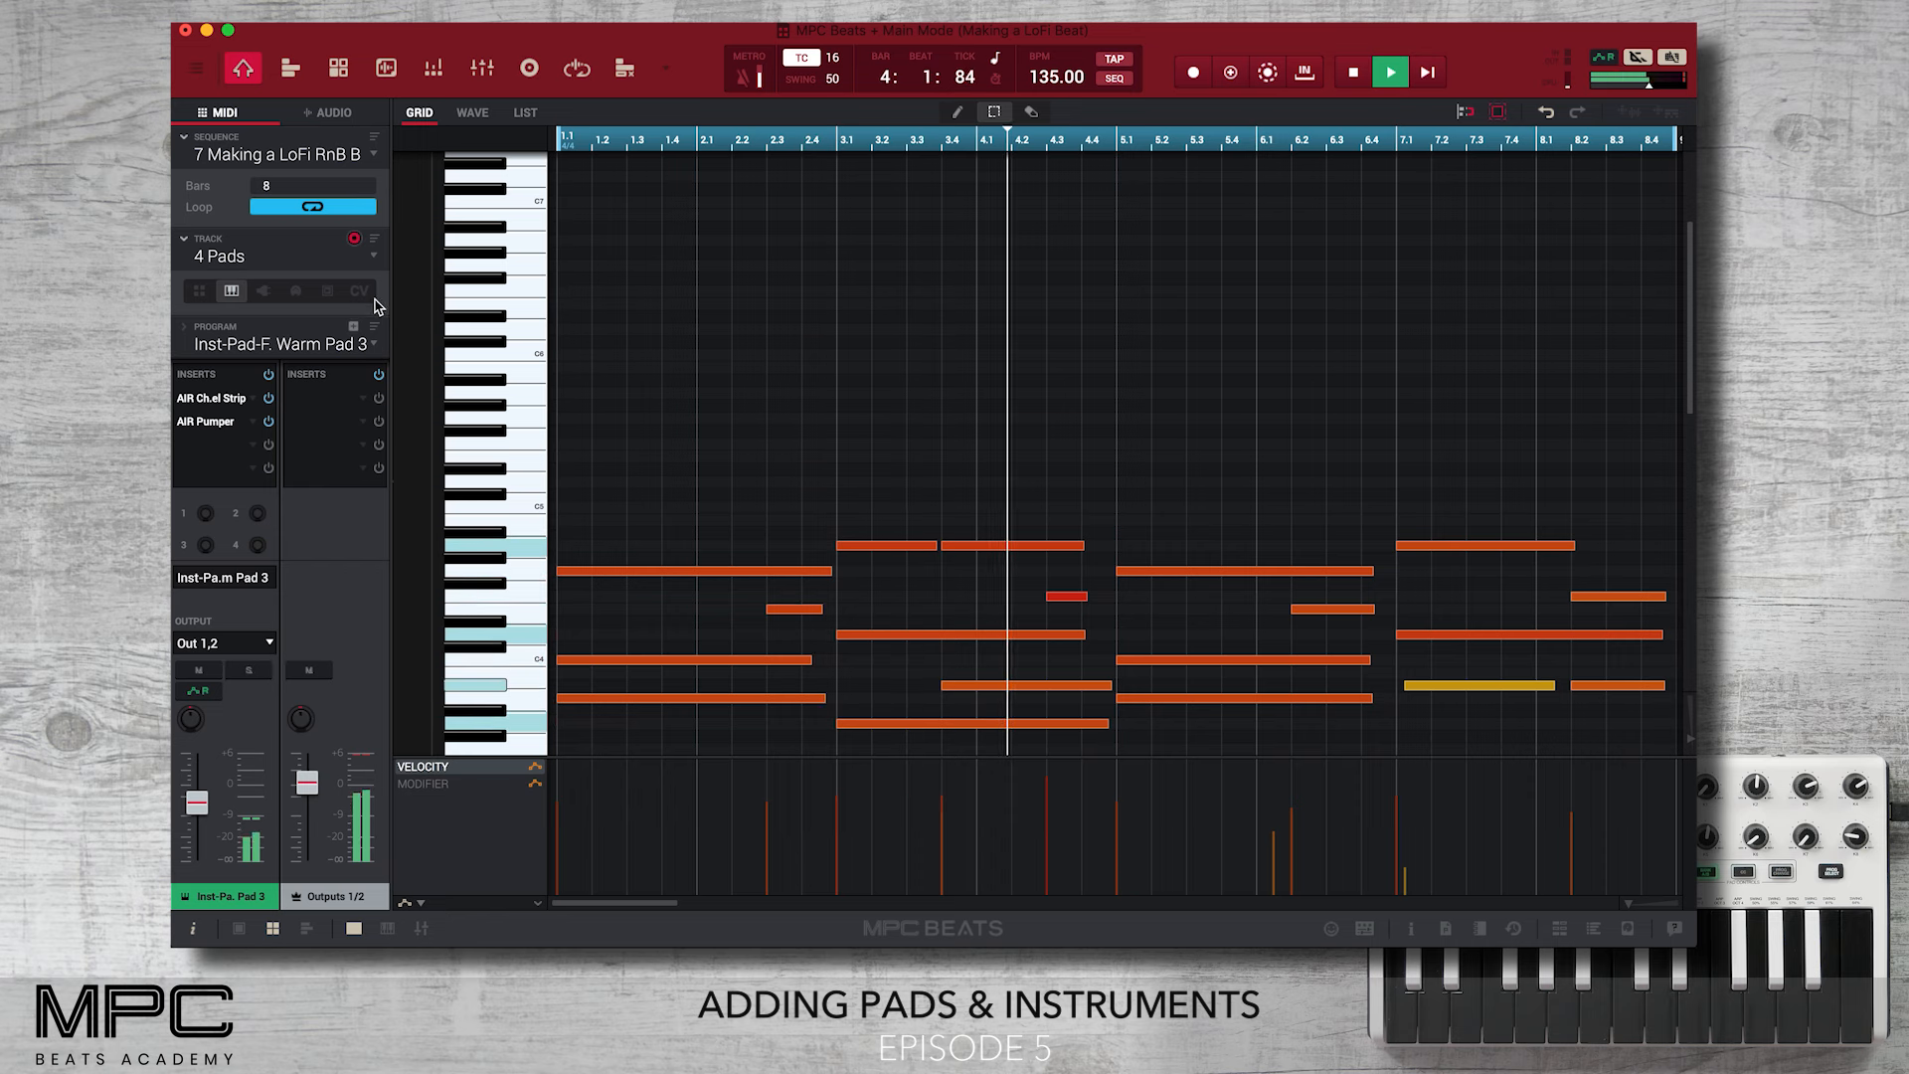
# Overdub a short bell phrase on the 5 Bells track around the ends of bars 4 and 8
pyautogui.click(376, 258)
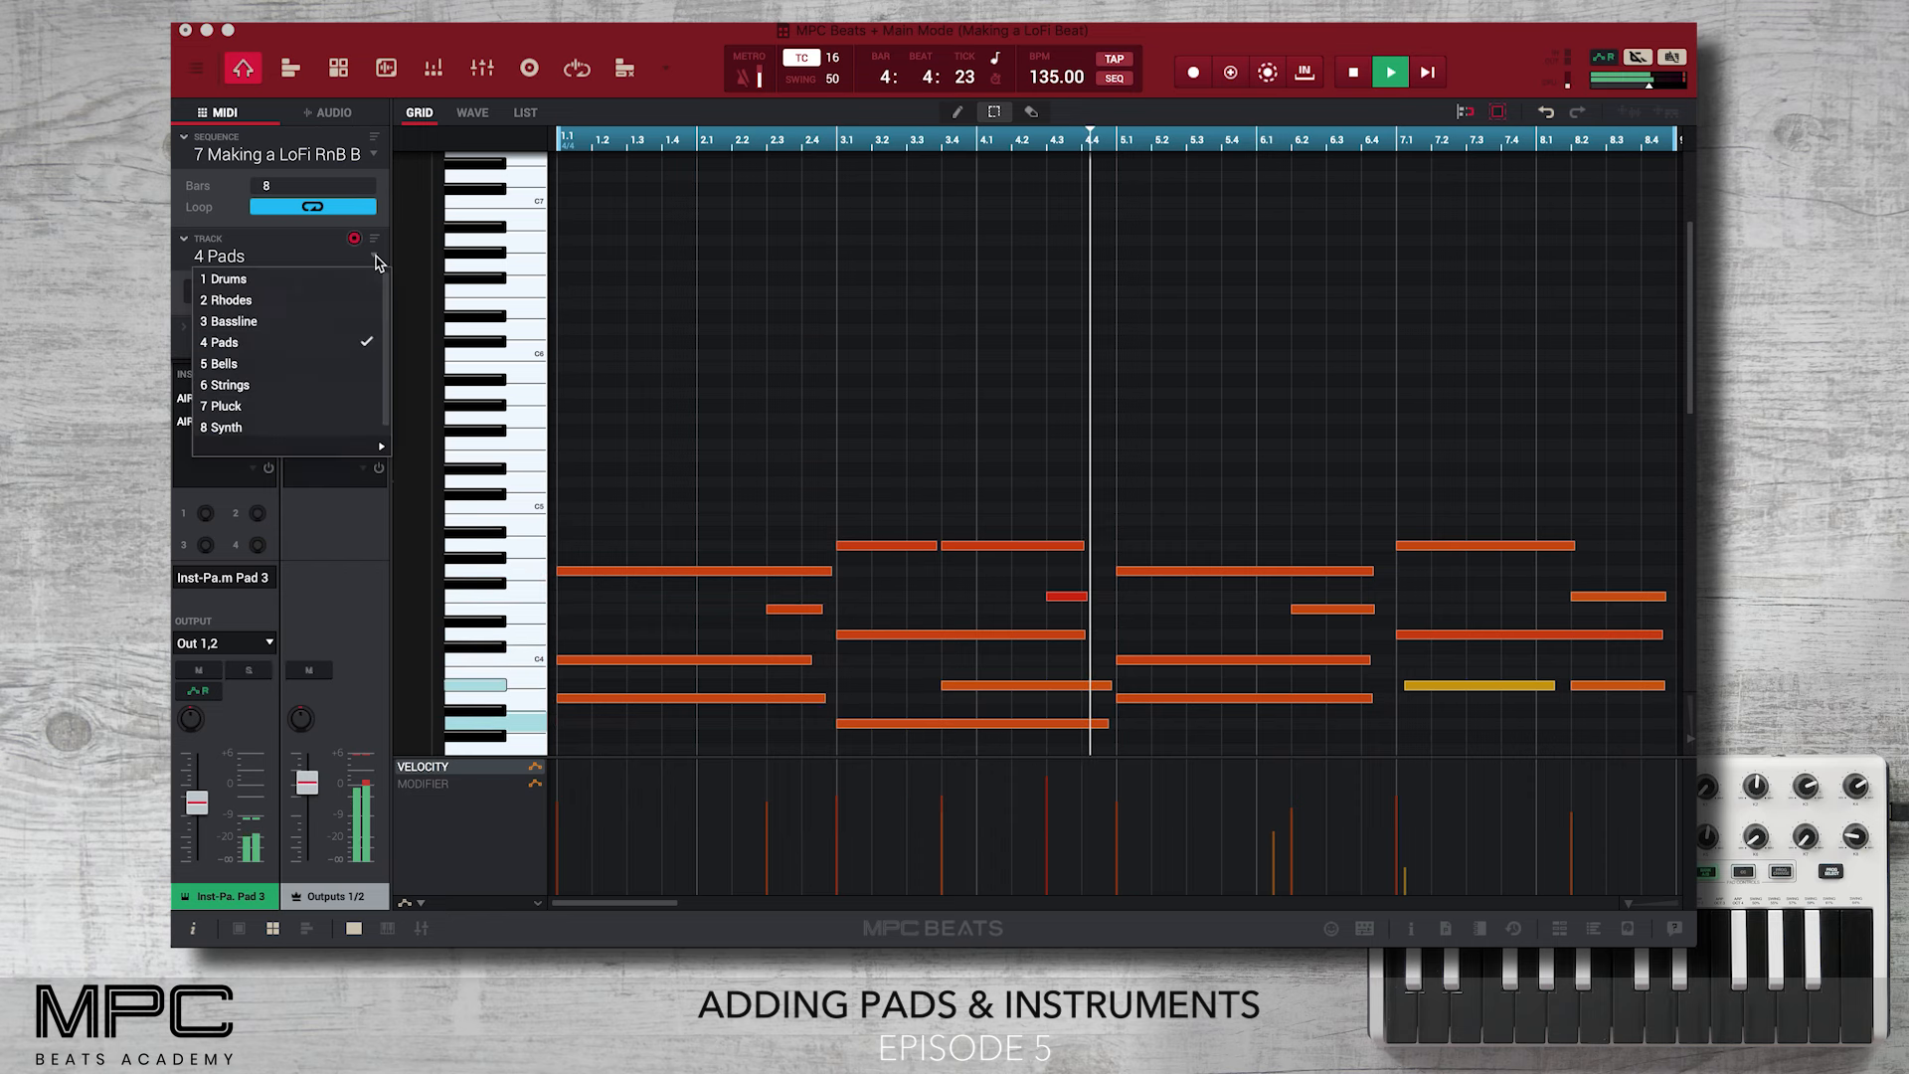
pyautogui.click(295, 370)
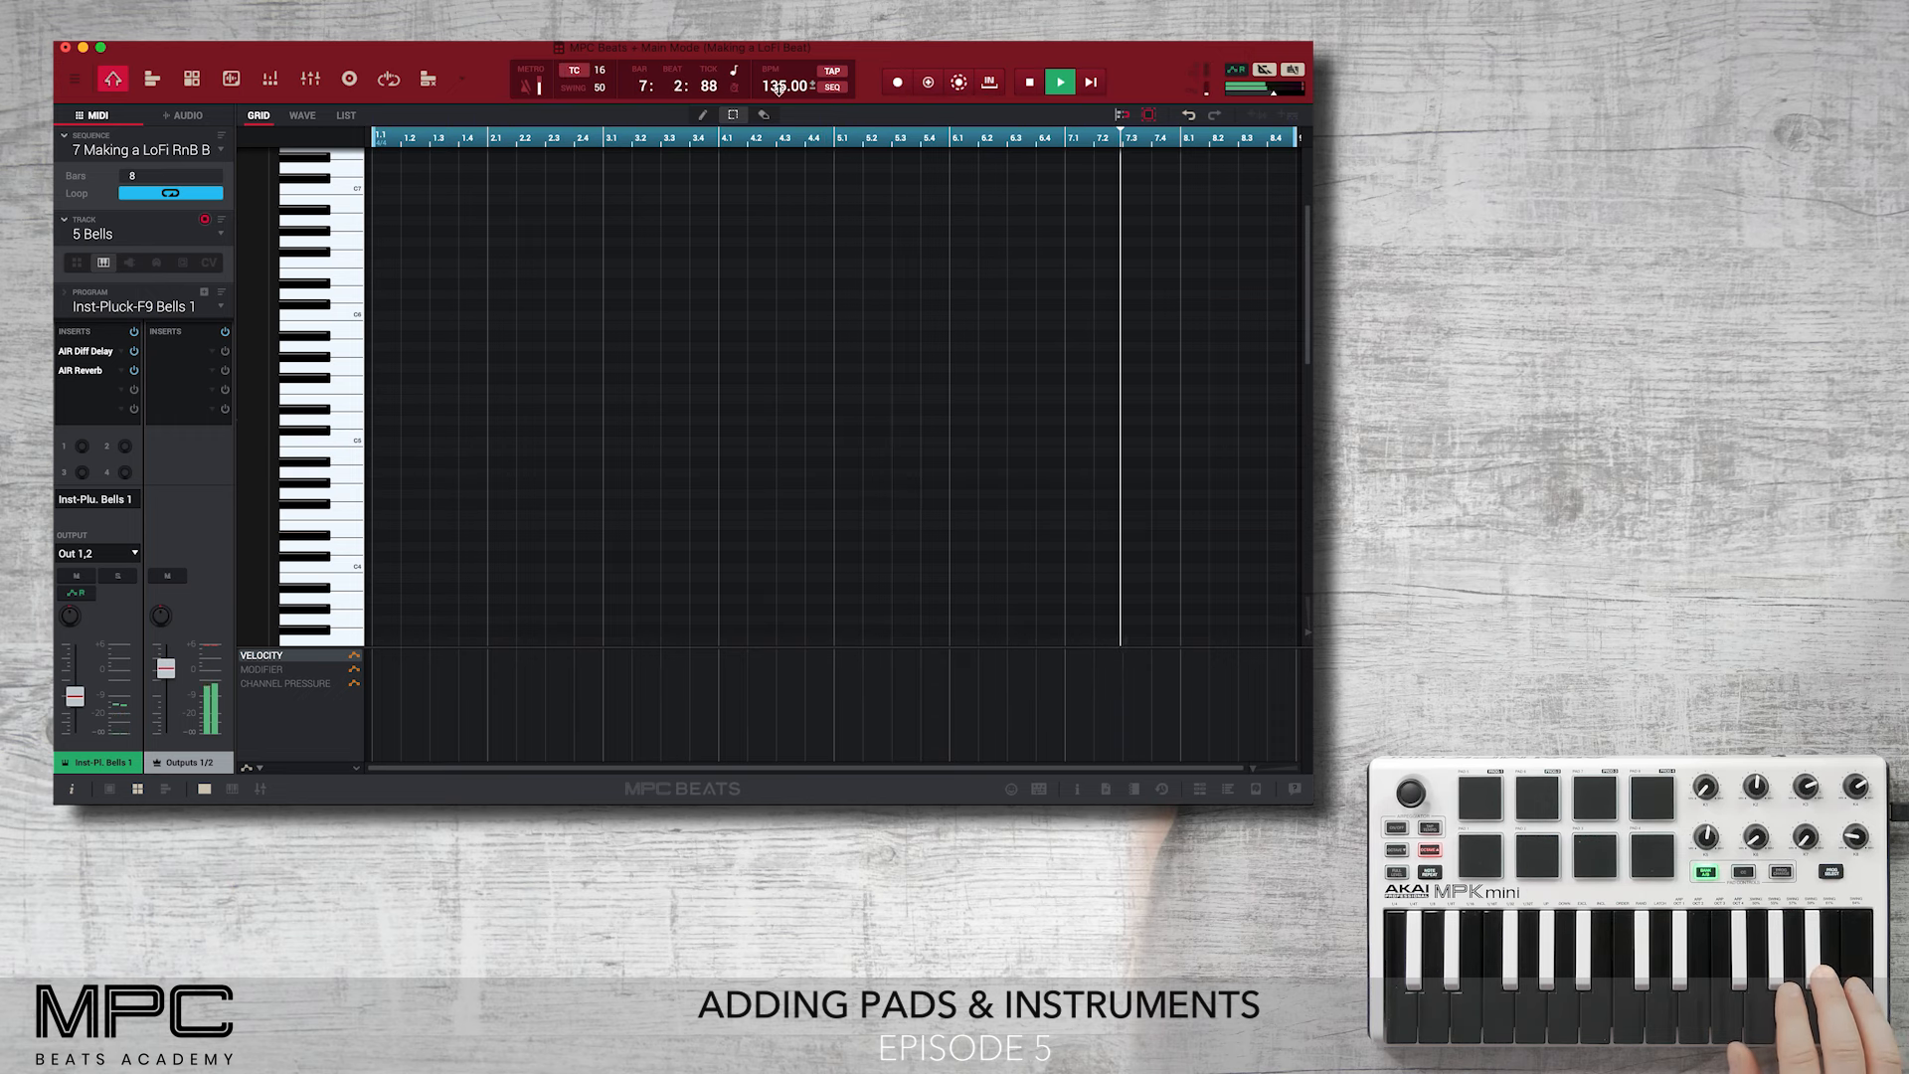
pyautogui.click(929, 83)
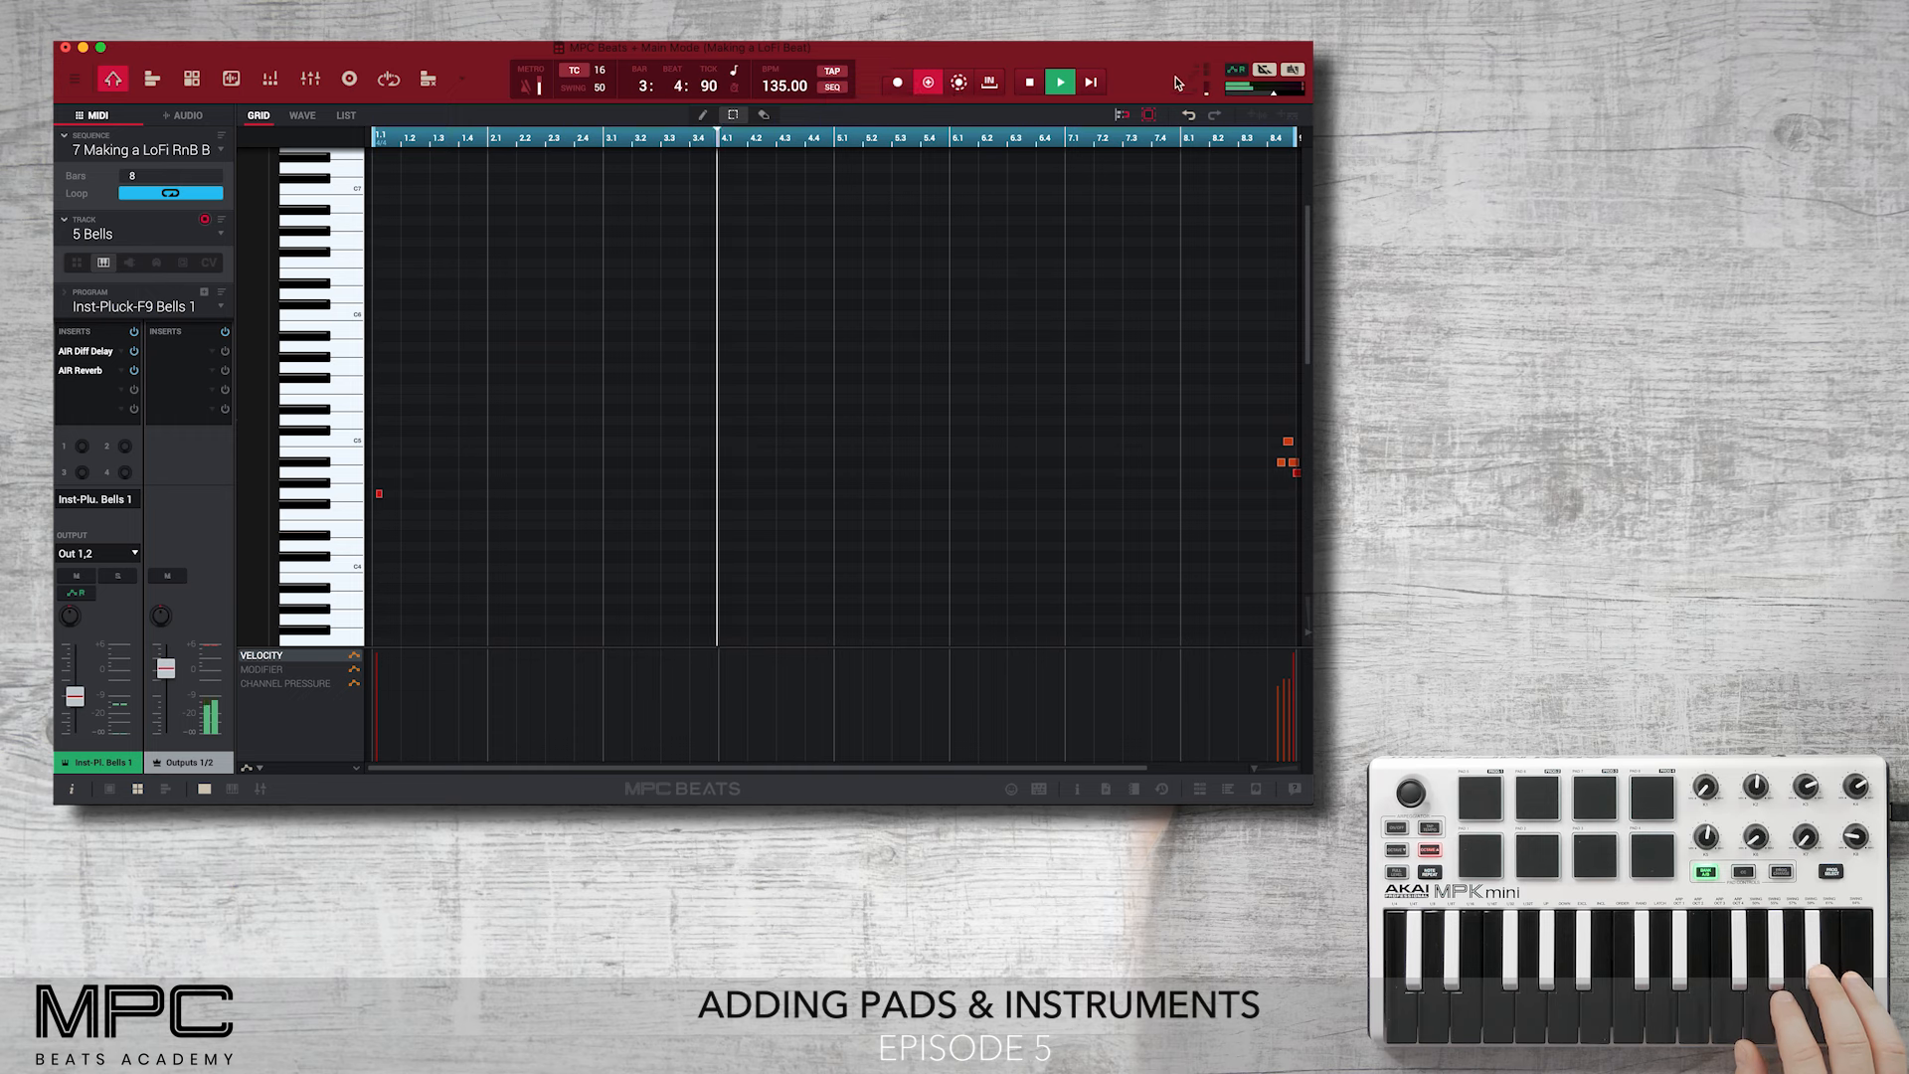
pyautogui.click(1189, 117)
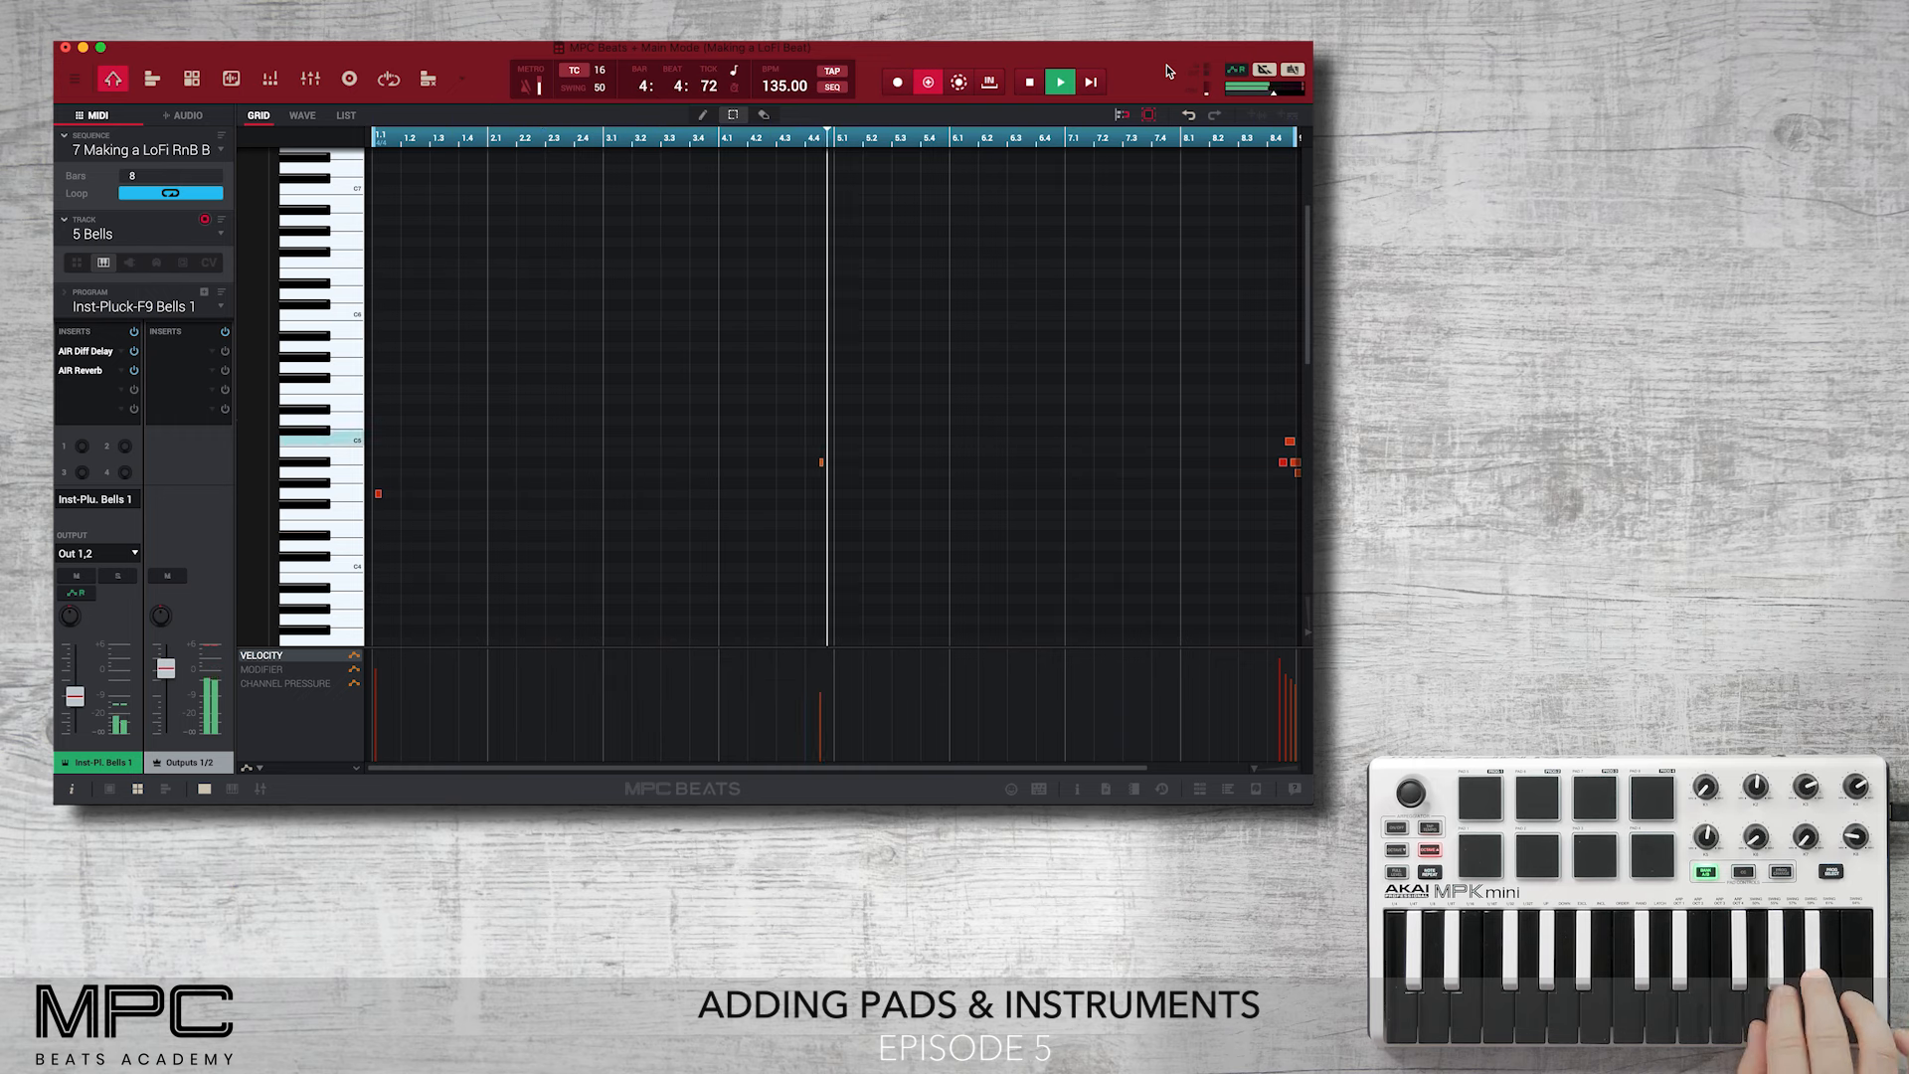
pyautogui.click(934, 83)
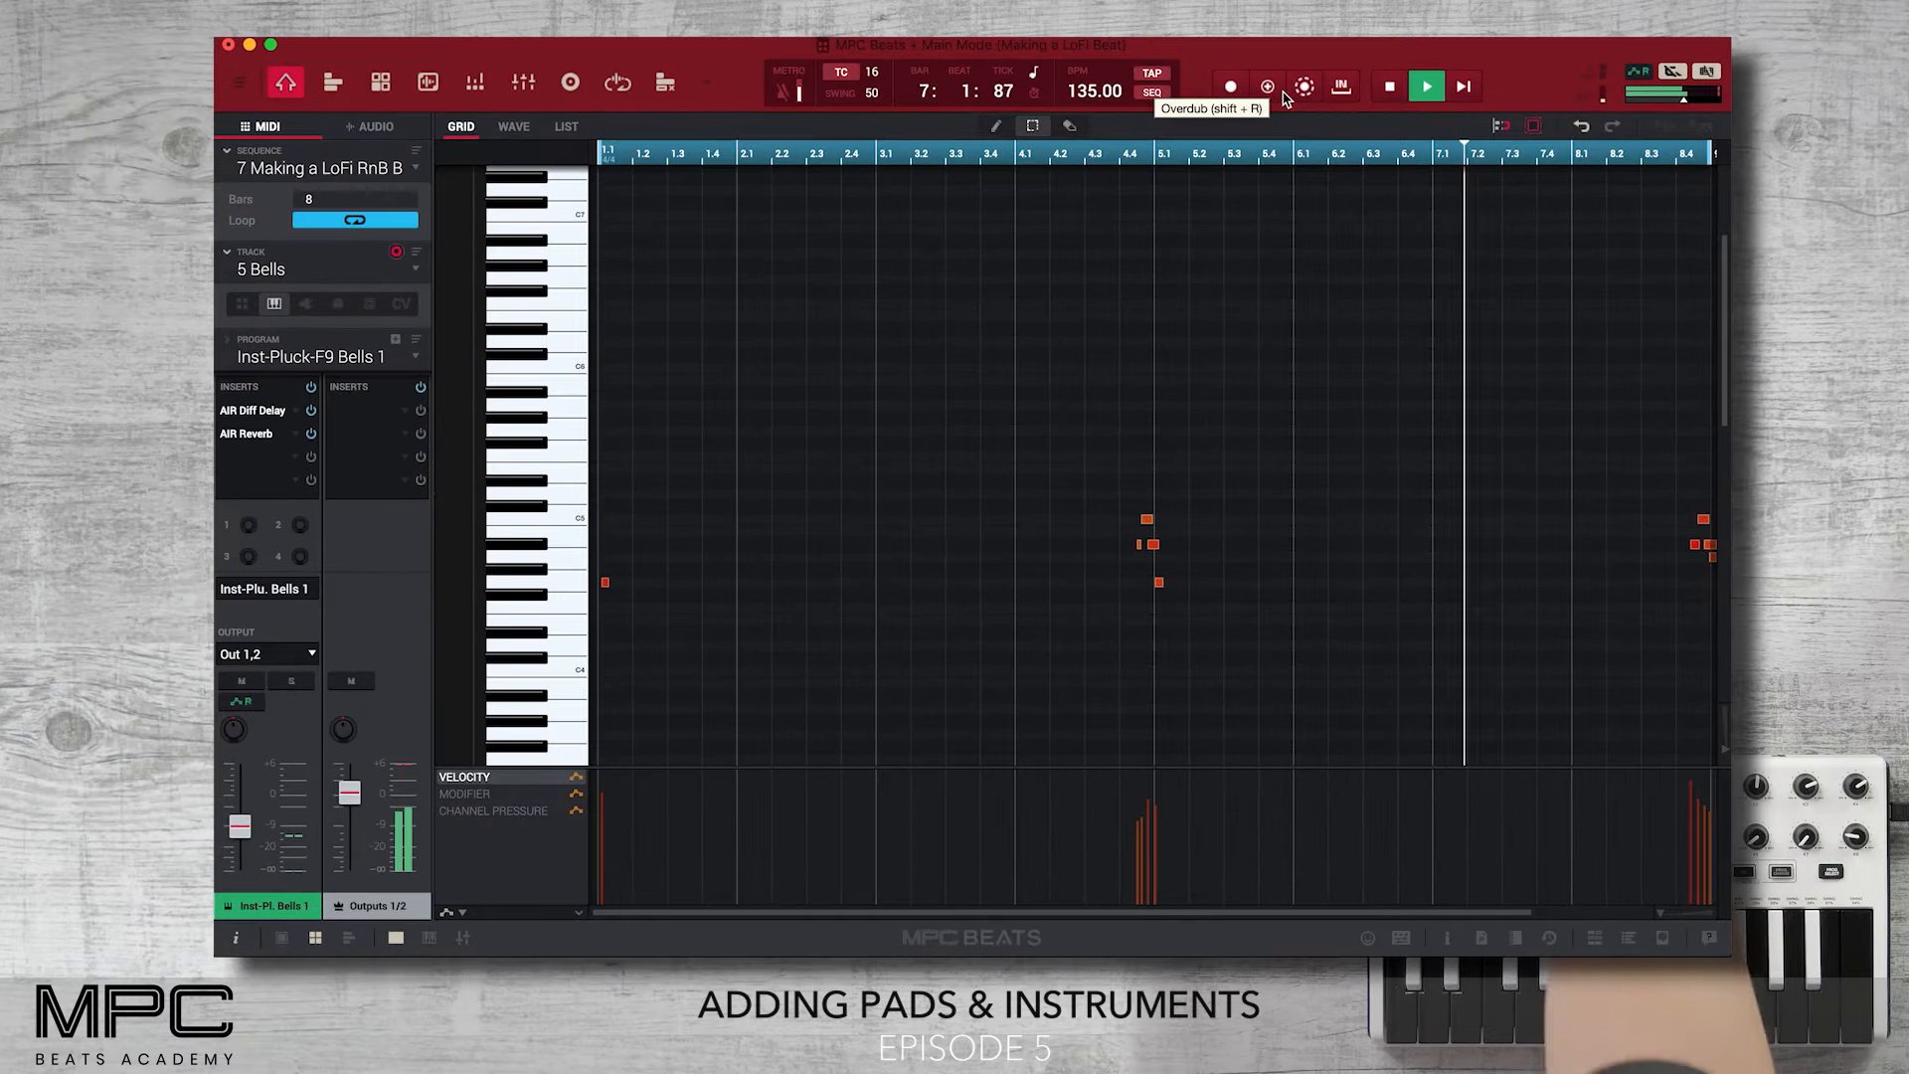
# Overdub a part of short repeated notes across all eight bars of the 6 Strings track and lower its volume
pyautogui.click(416, 269)
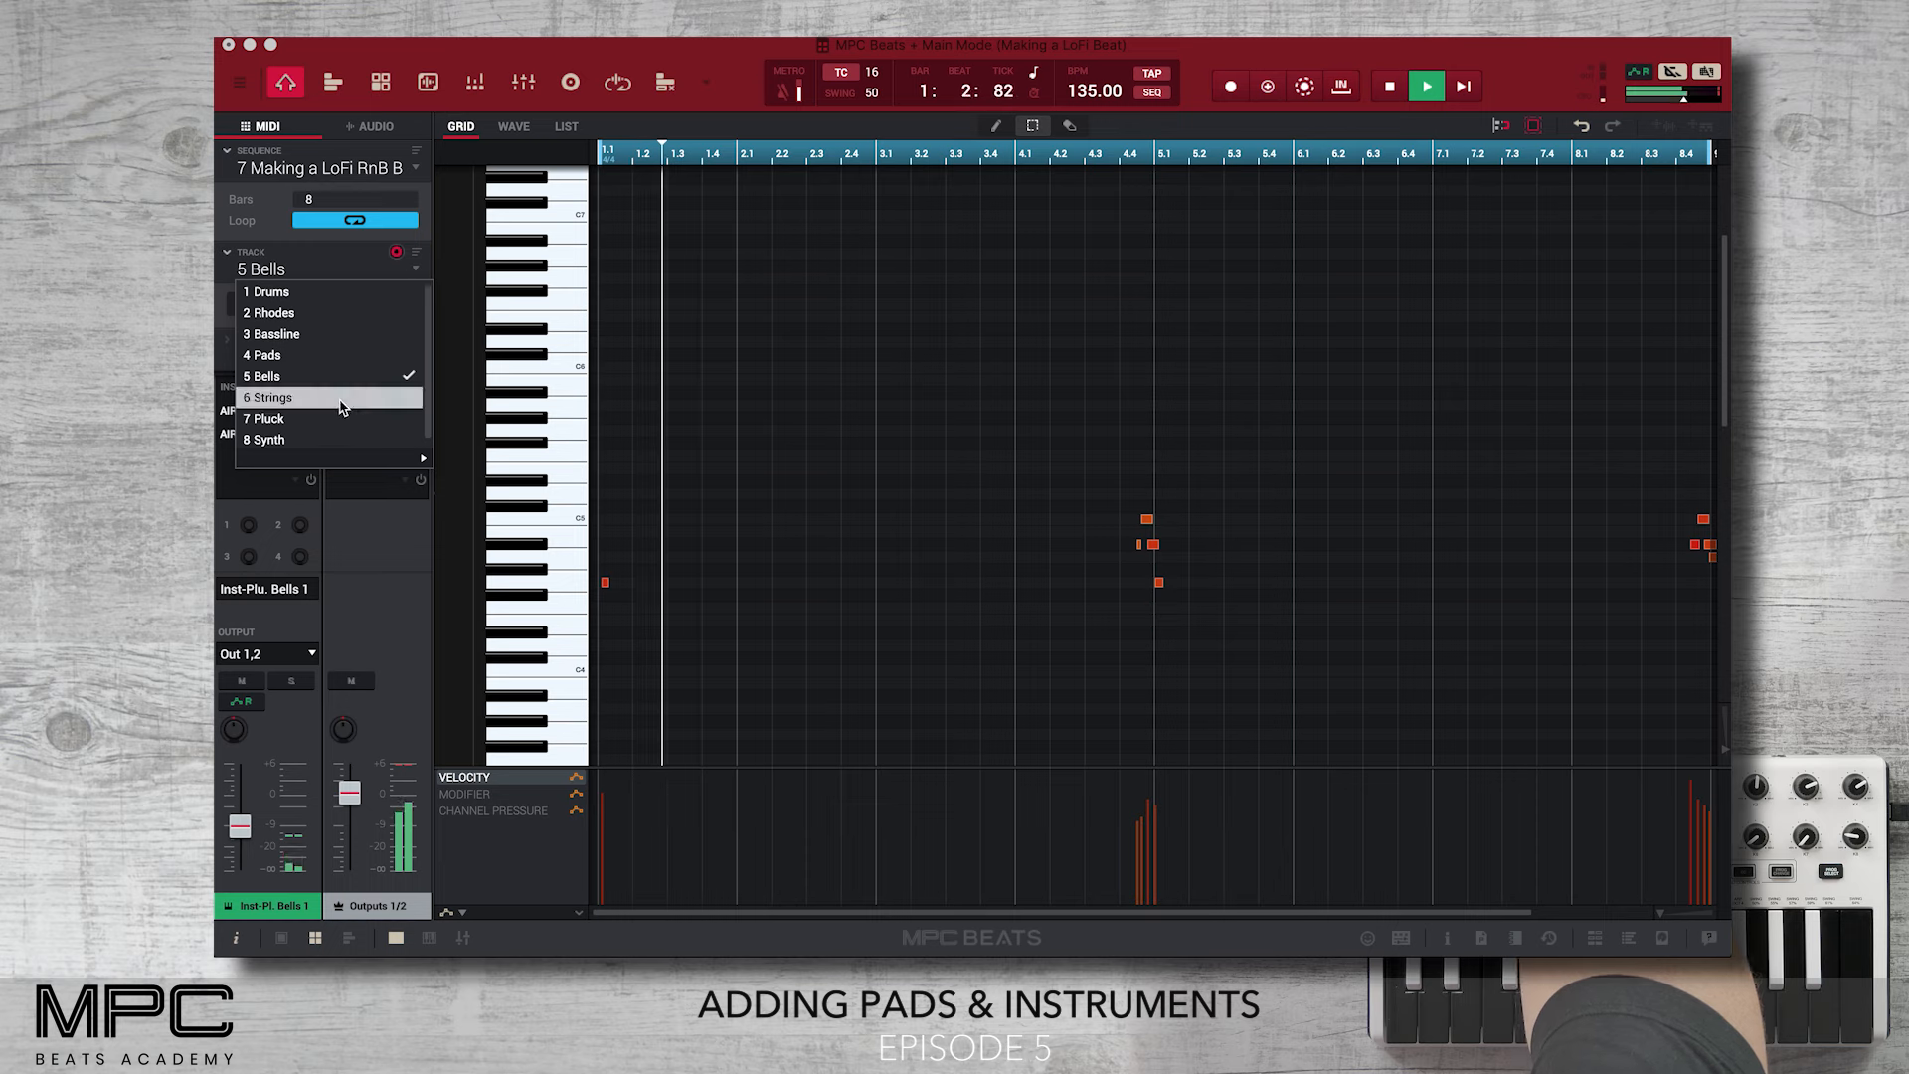
pyautogui.click(268, 397)
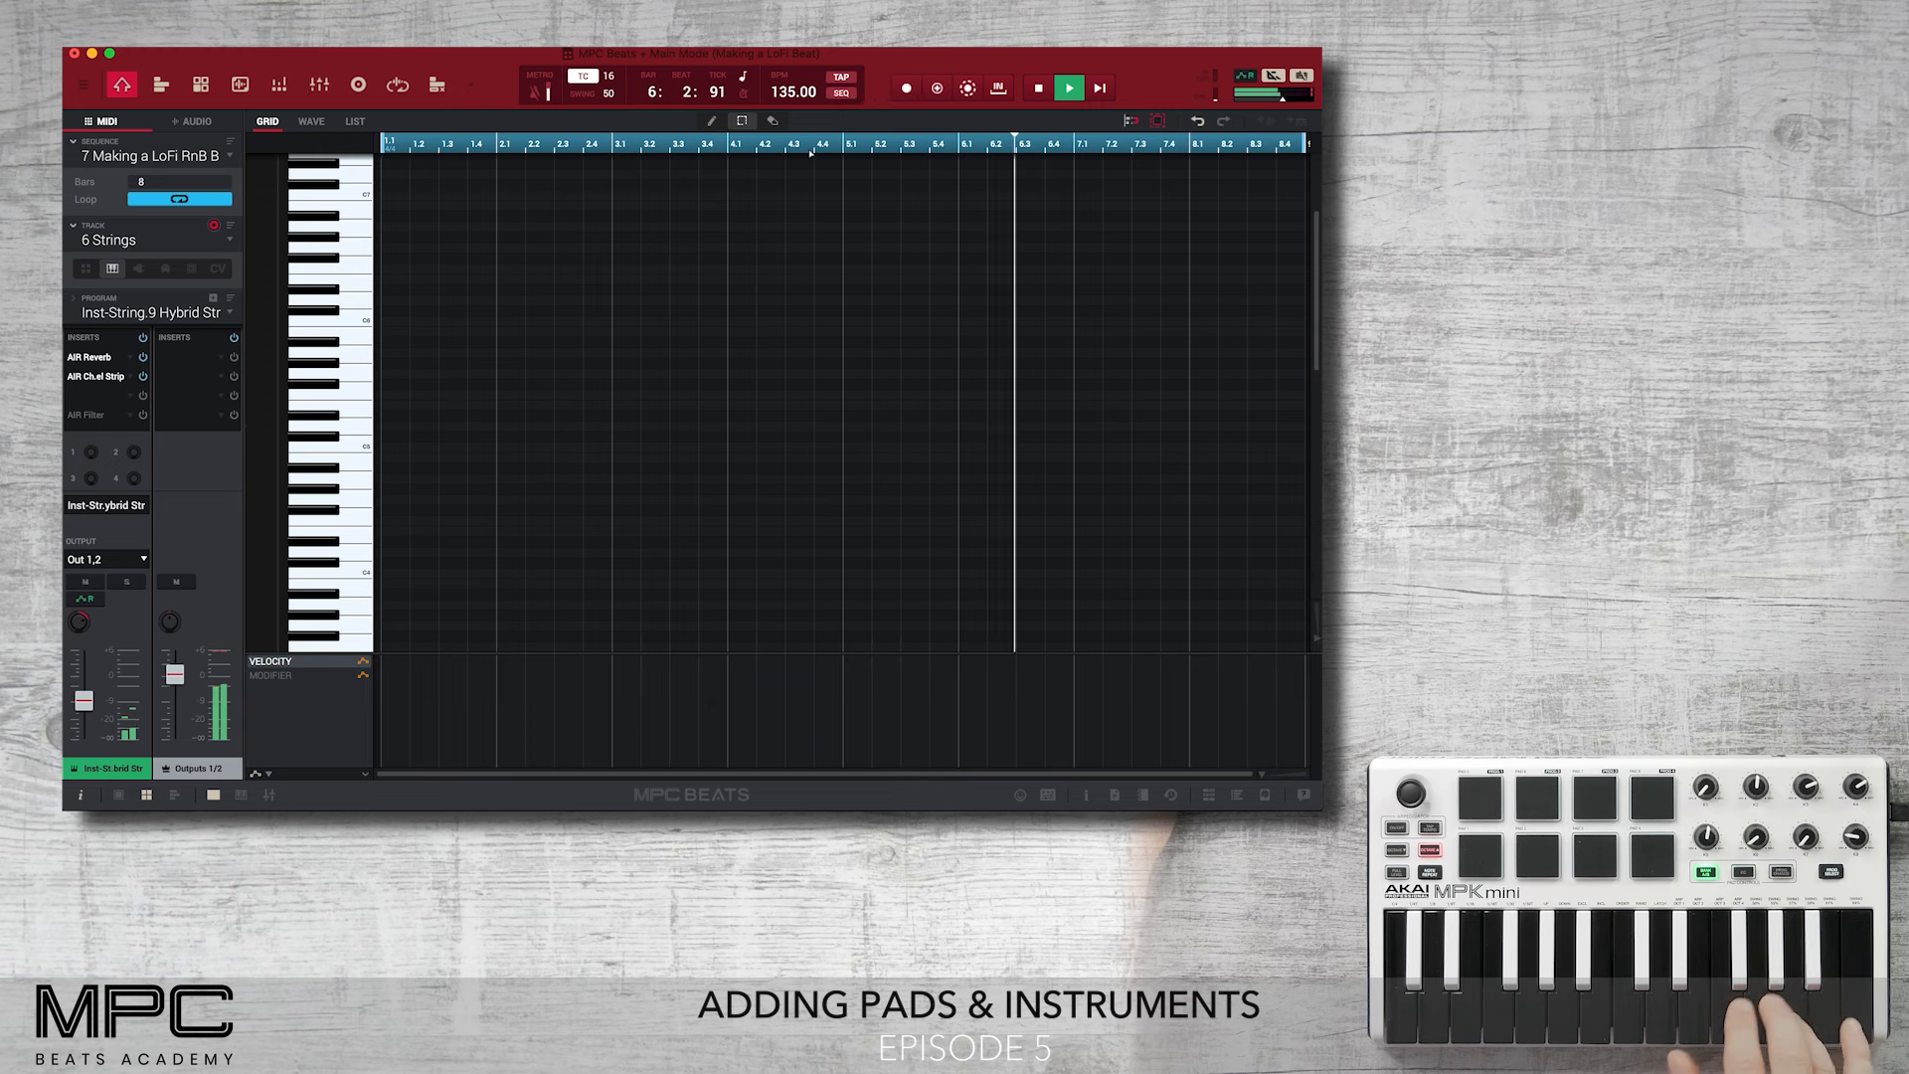
pyautogui.click(939, 90)
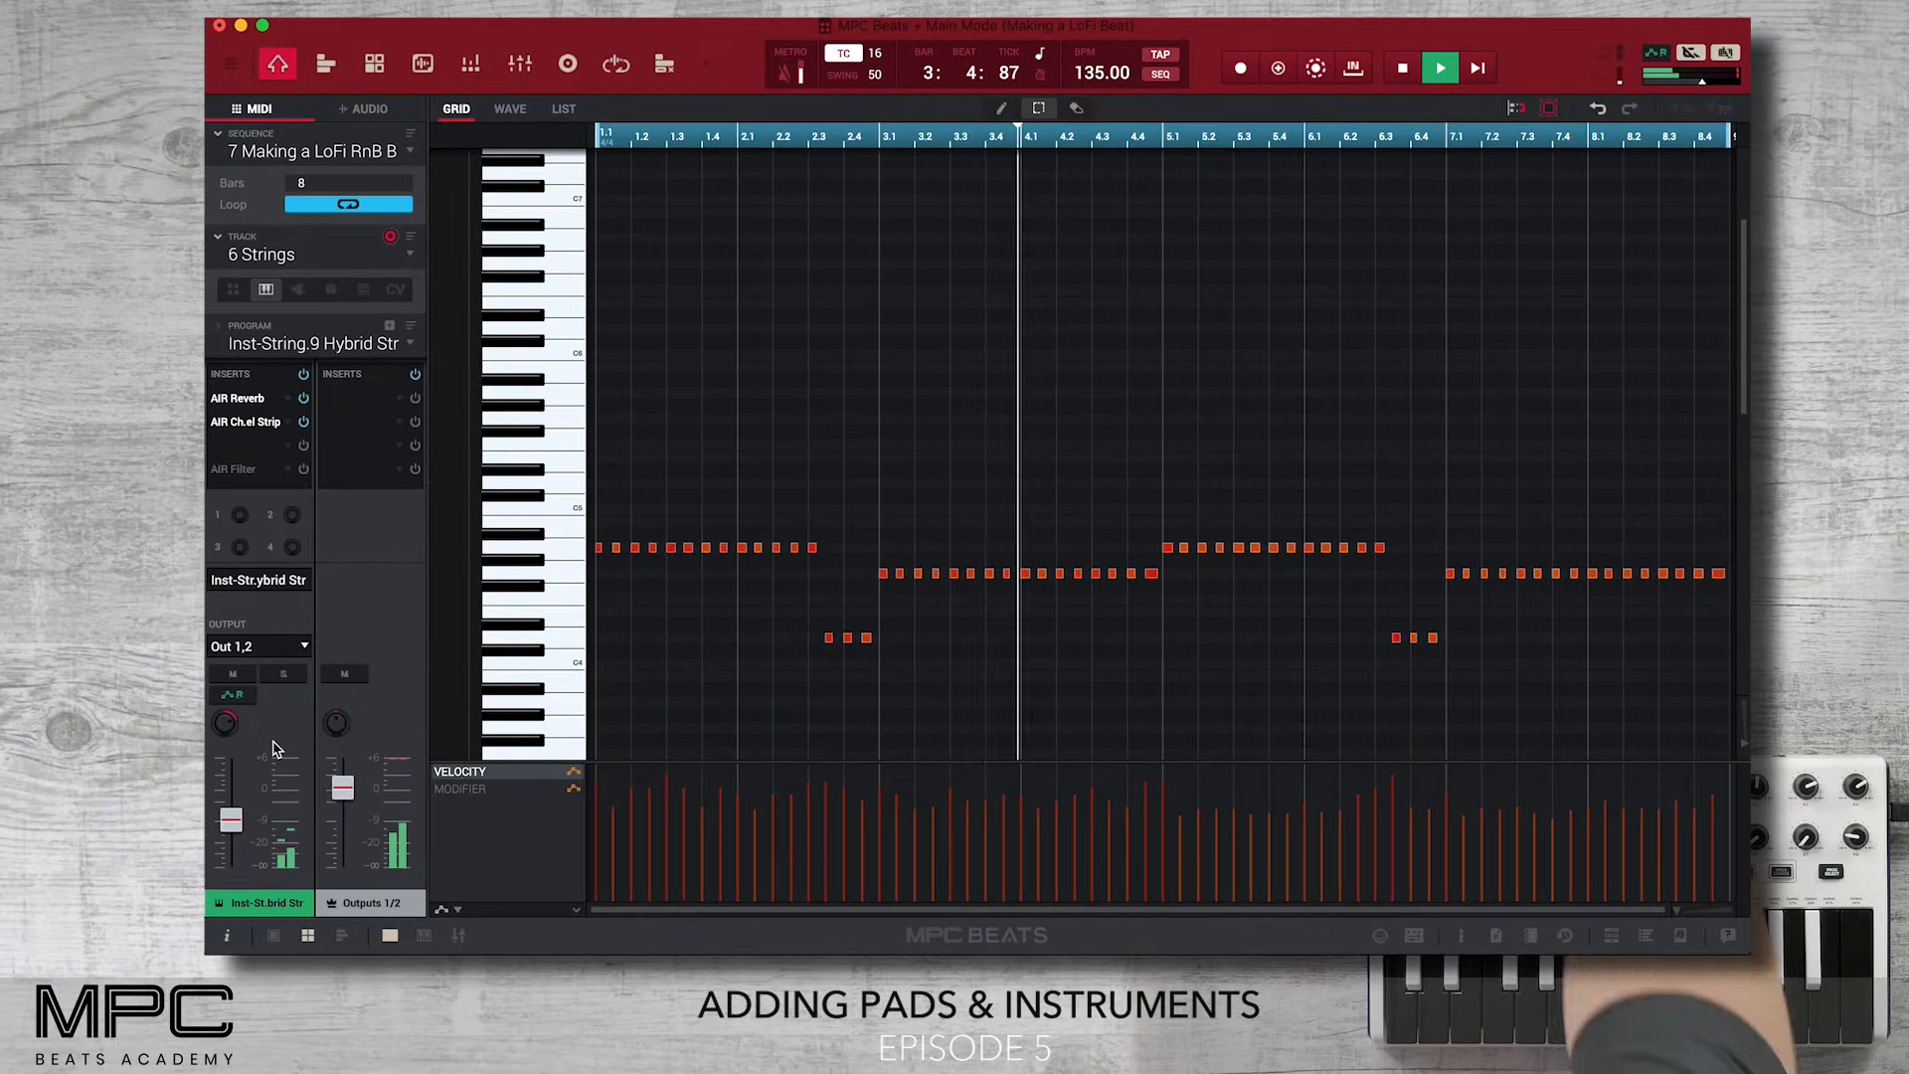
pyautogui.moveTo(235, 824)
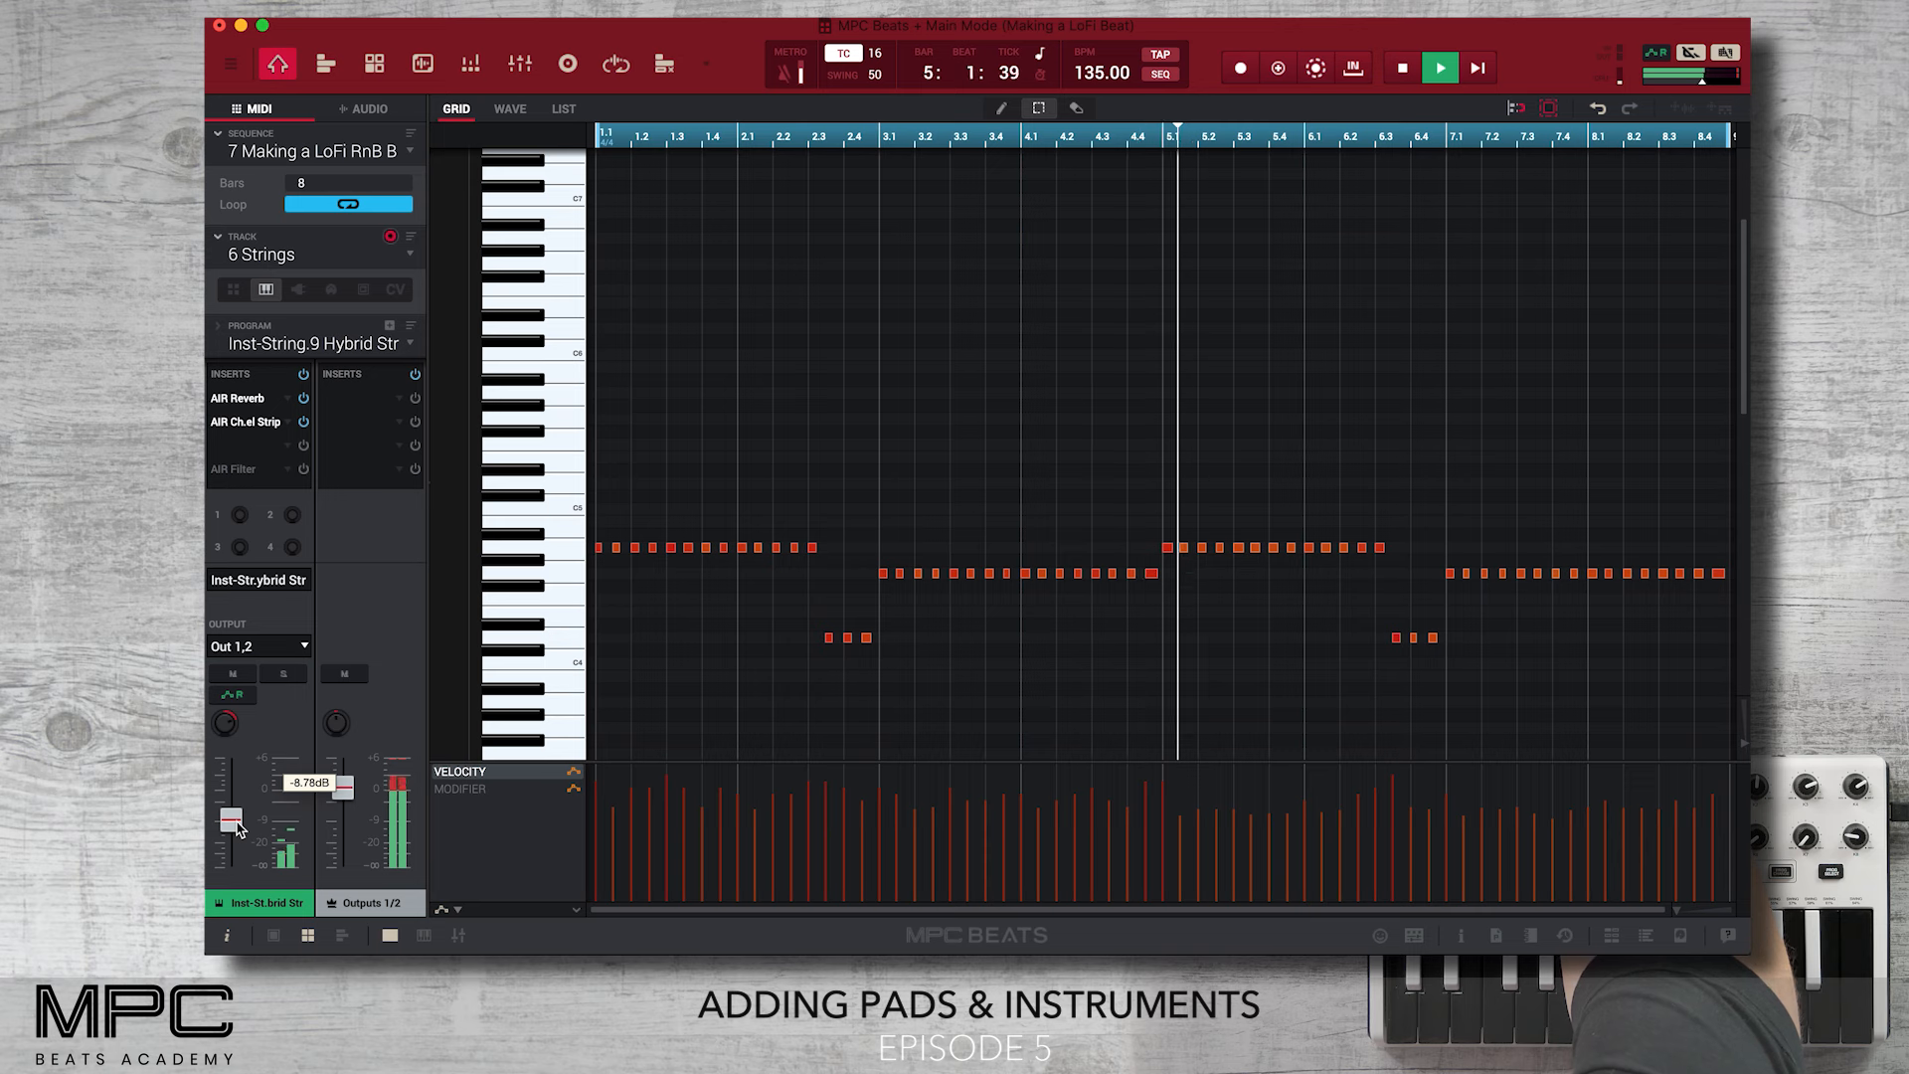
pyautogui.moveTo(235, 823); pyautogui.dragTo(239, 844)
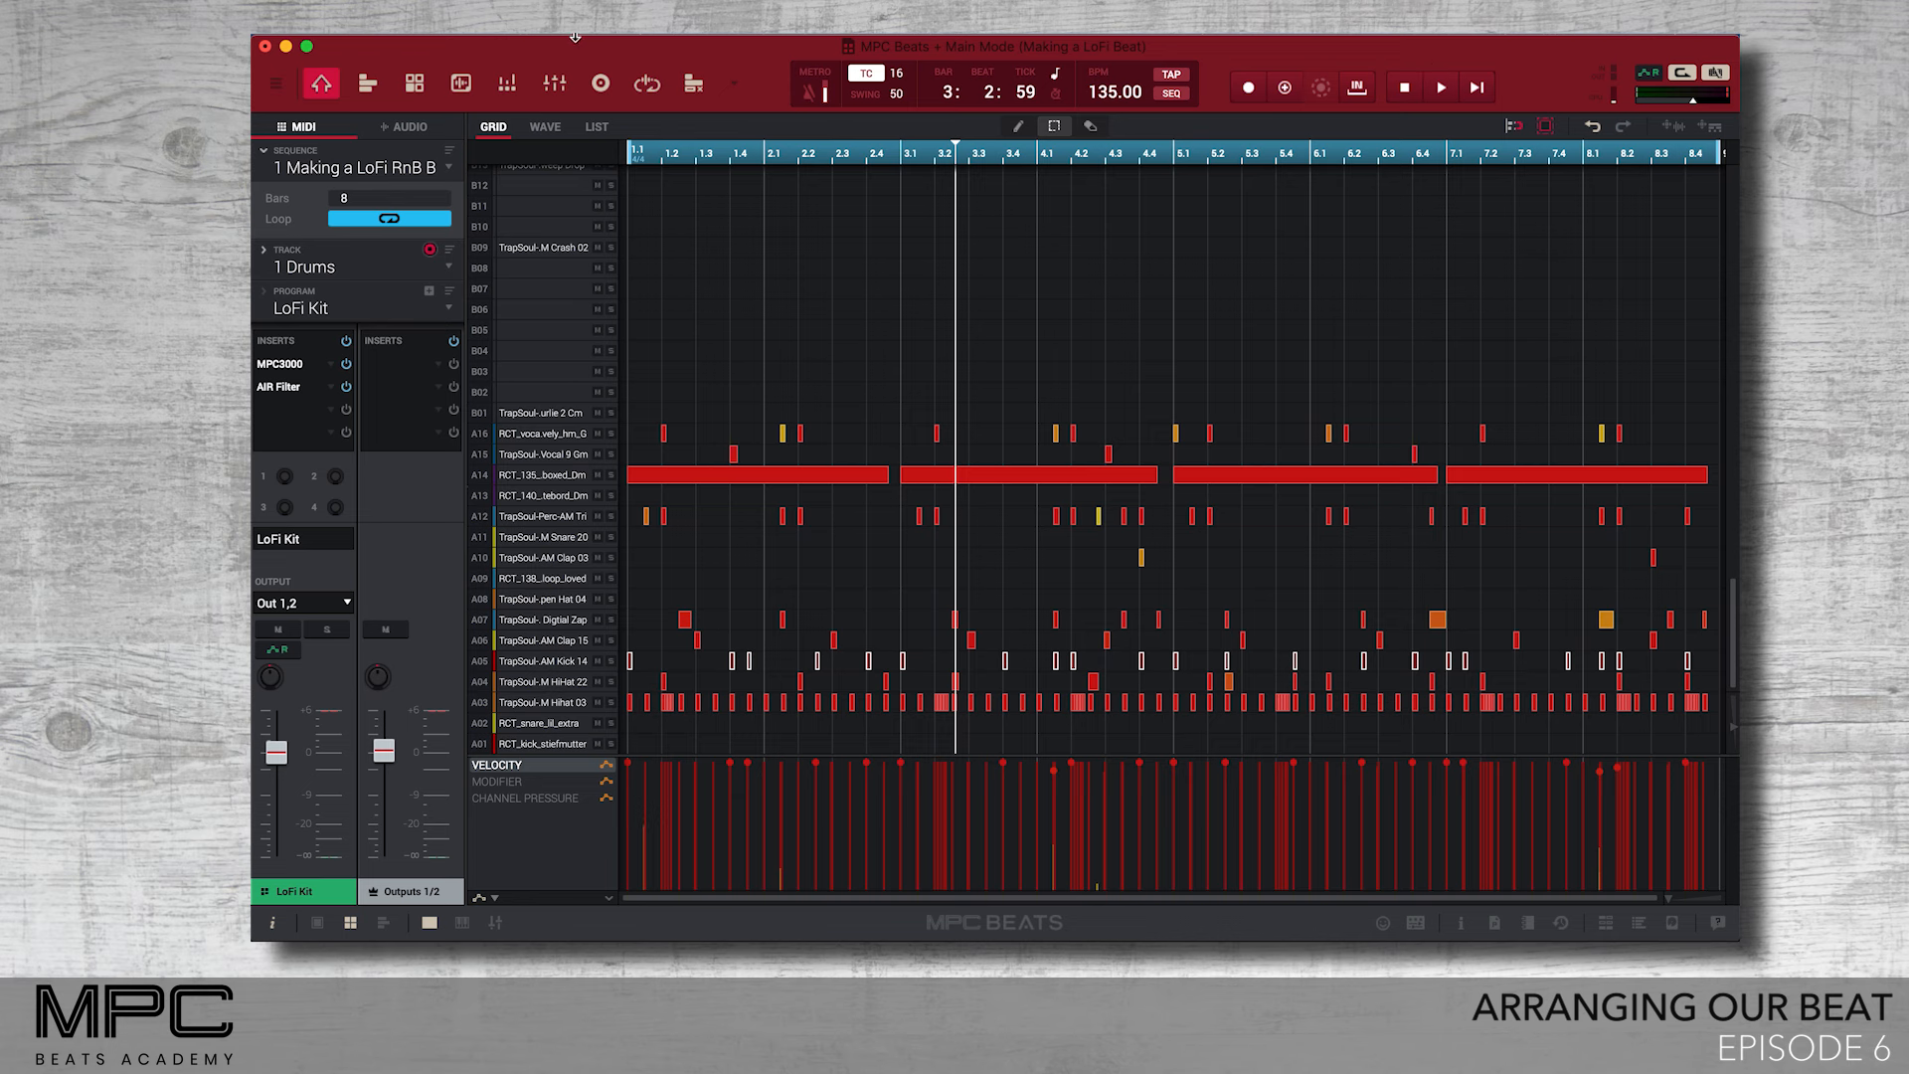
# Double the length of sequence 1 twice to reach 32 bars, fitting the whole sequence in the grid
pyautogui.click(460, 31)
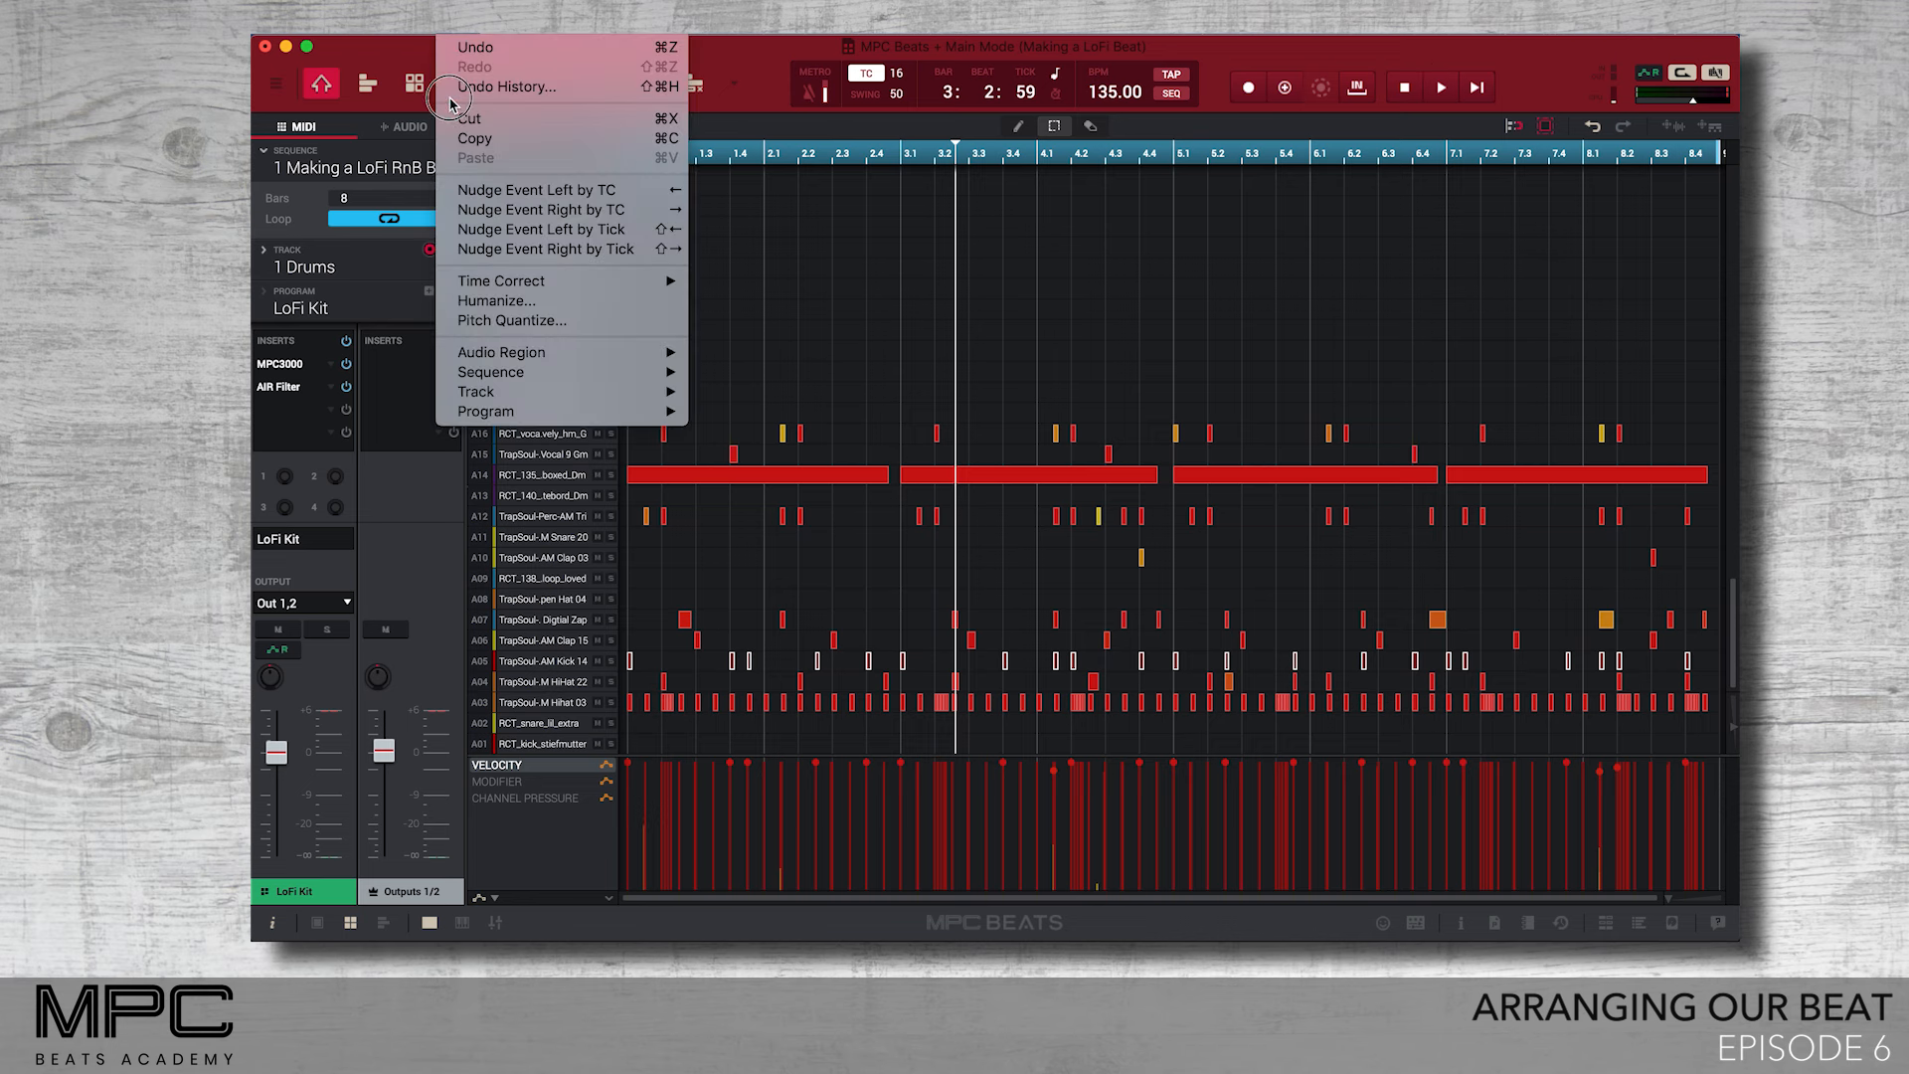
pyautogui.moveTo(517, 372)
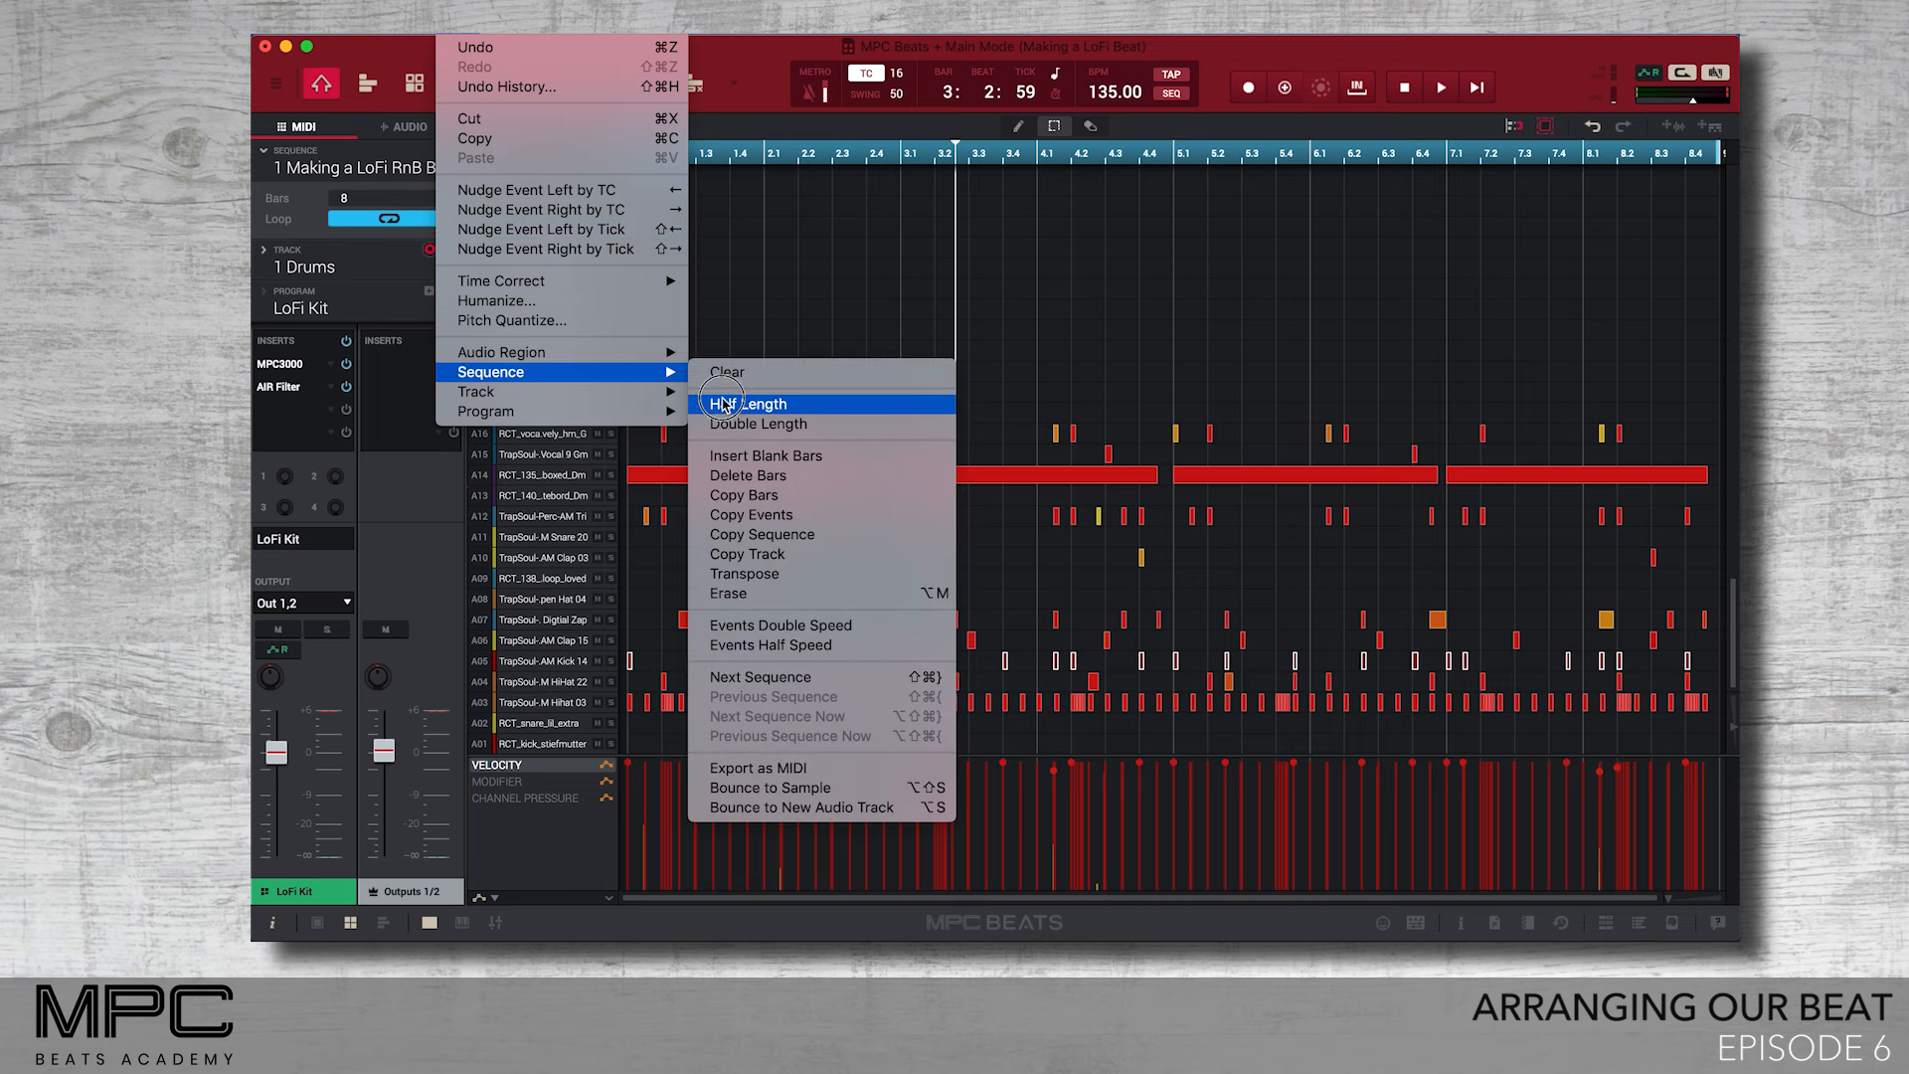
pyautogui.click(731, 423)
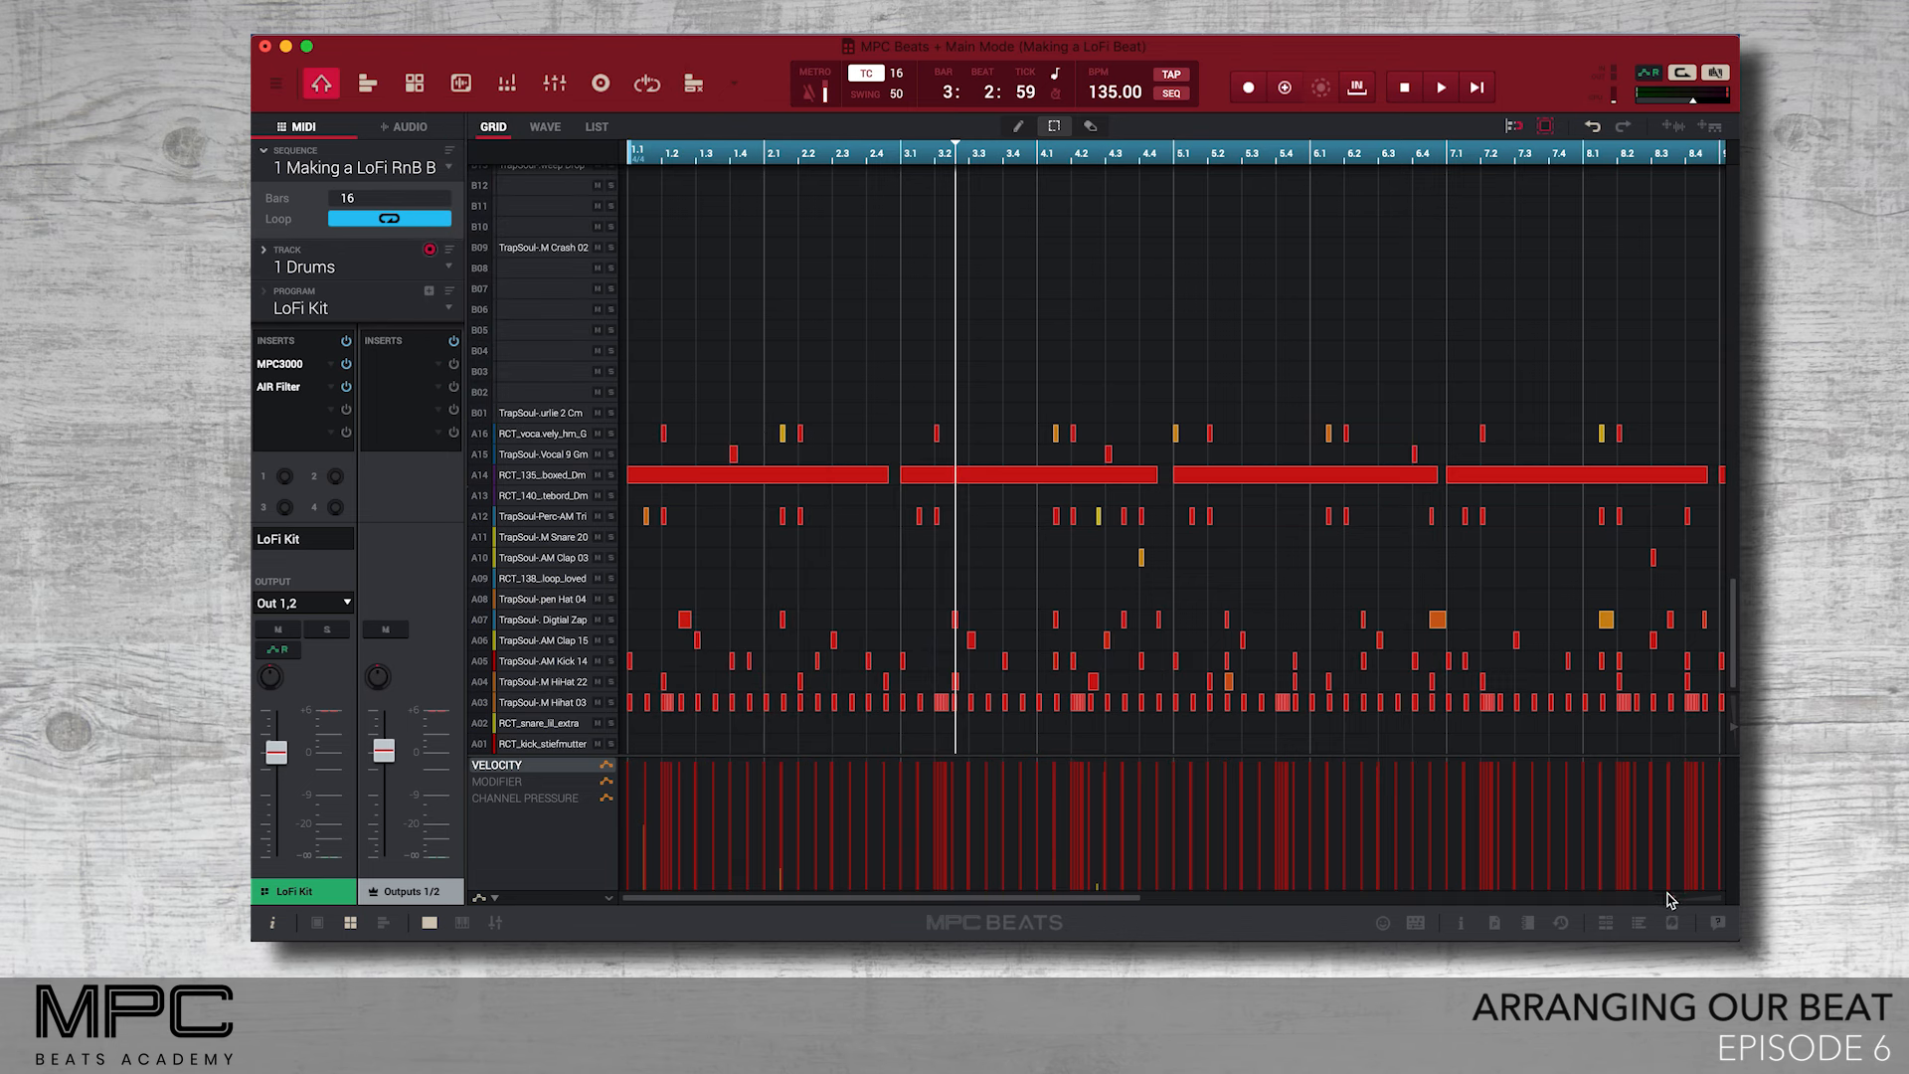
pyautogui.moveTo(1667, 900); pyautogui.dragTo(1639, 901)
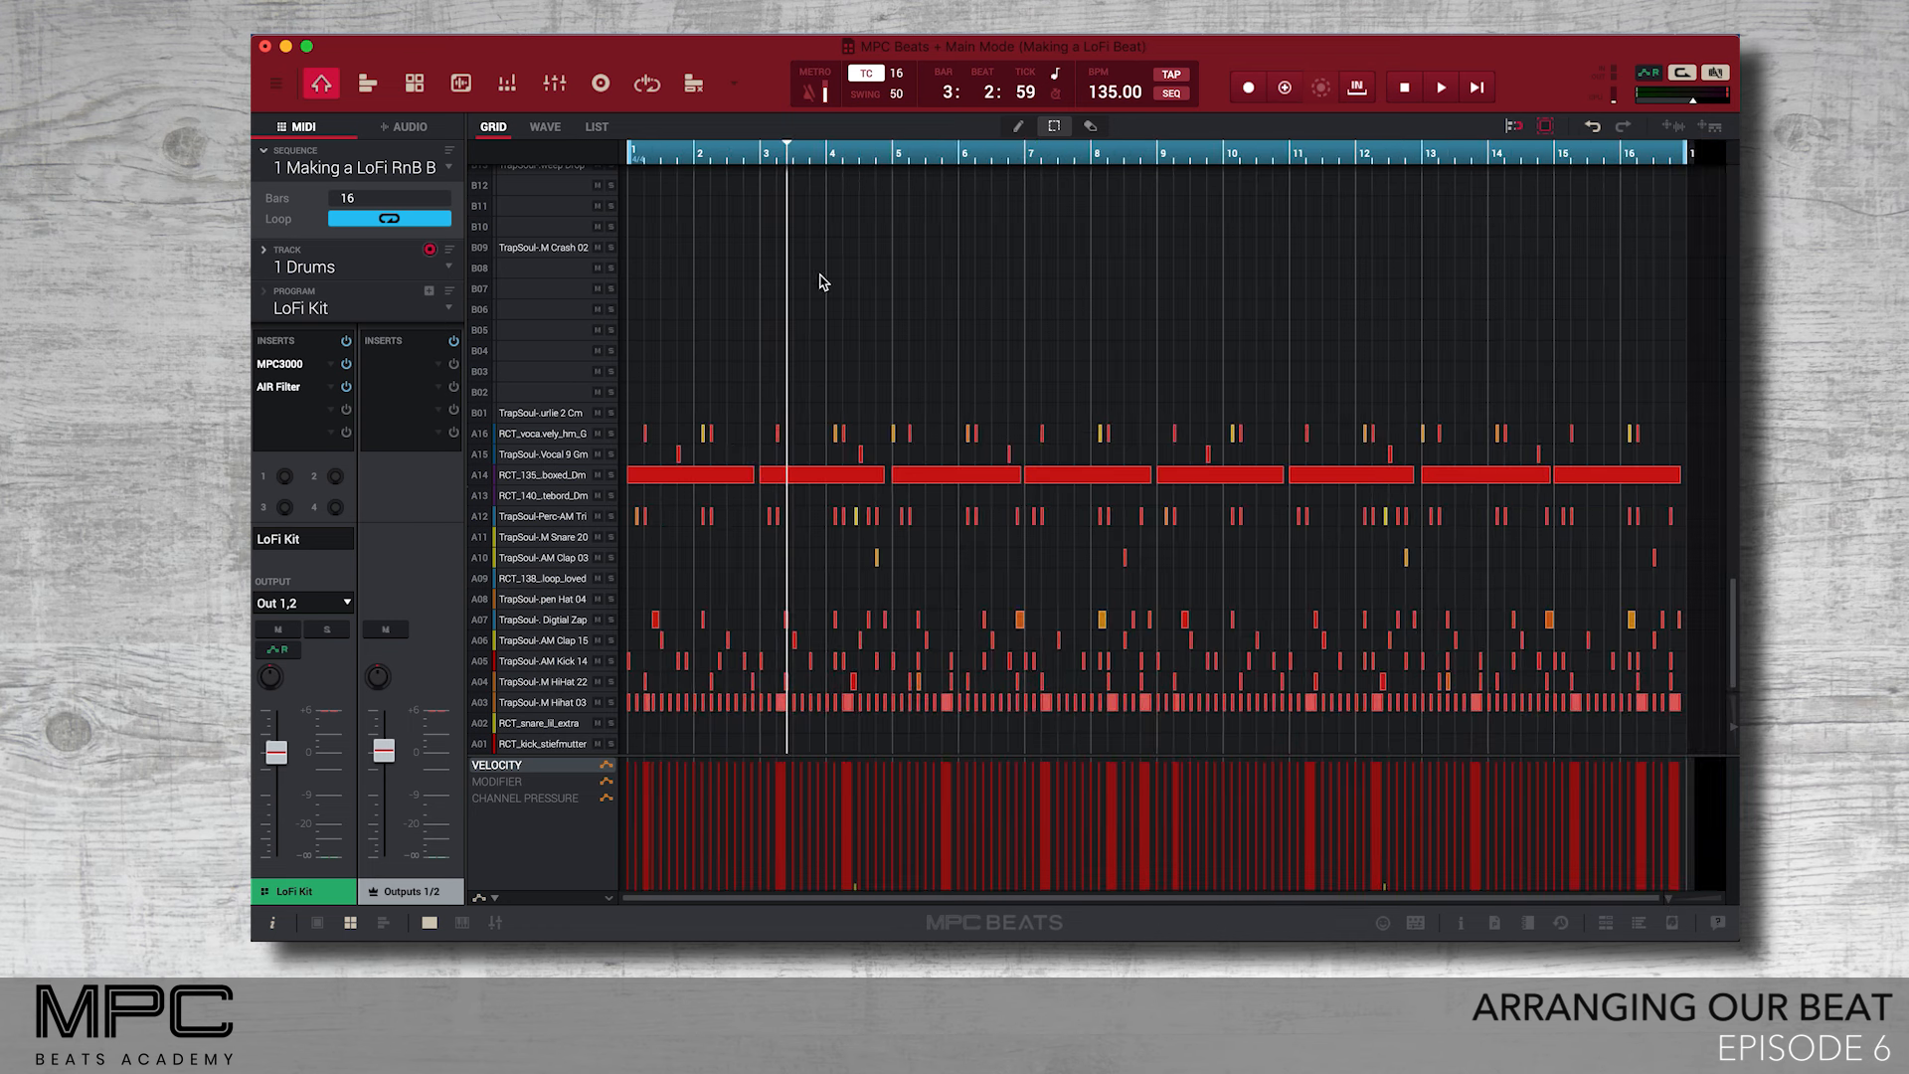
pyautogui.click(453, 27)
pyautogui.moveTo(567, 372)
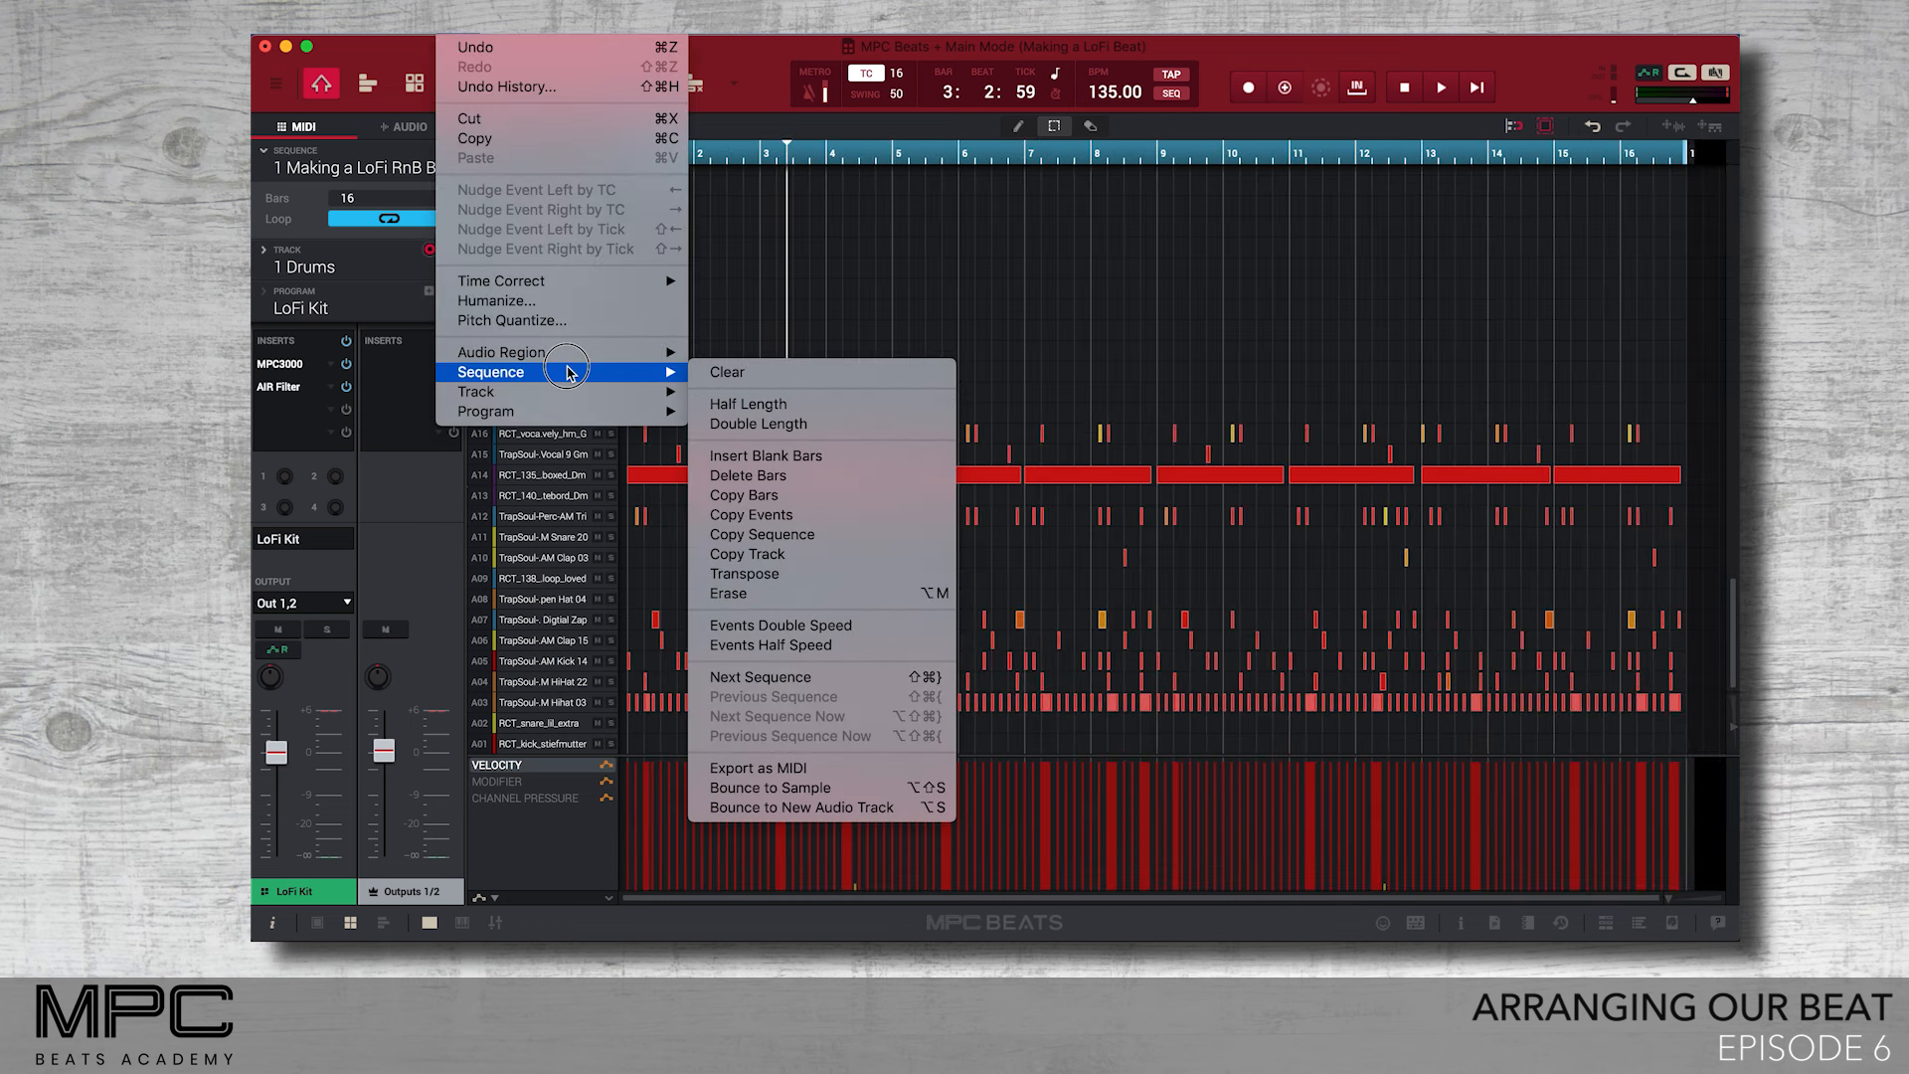
pyautogui.click(771, 423)
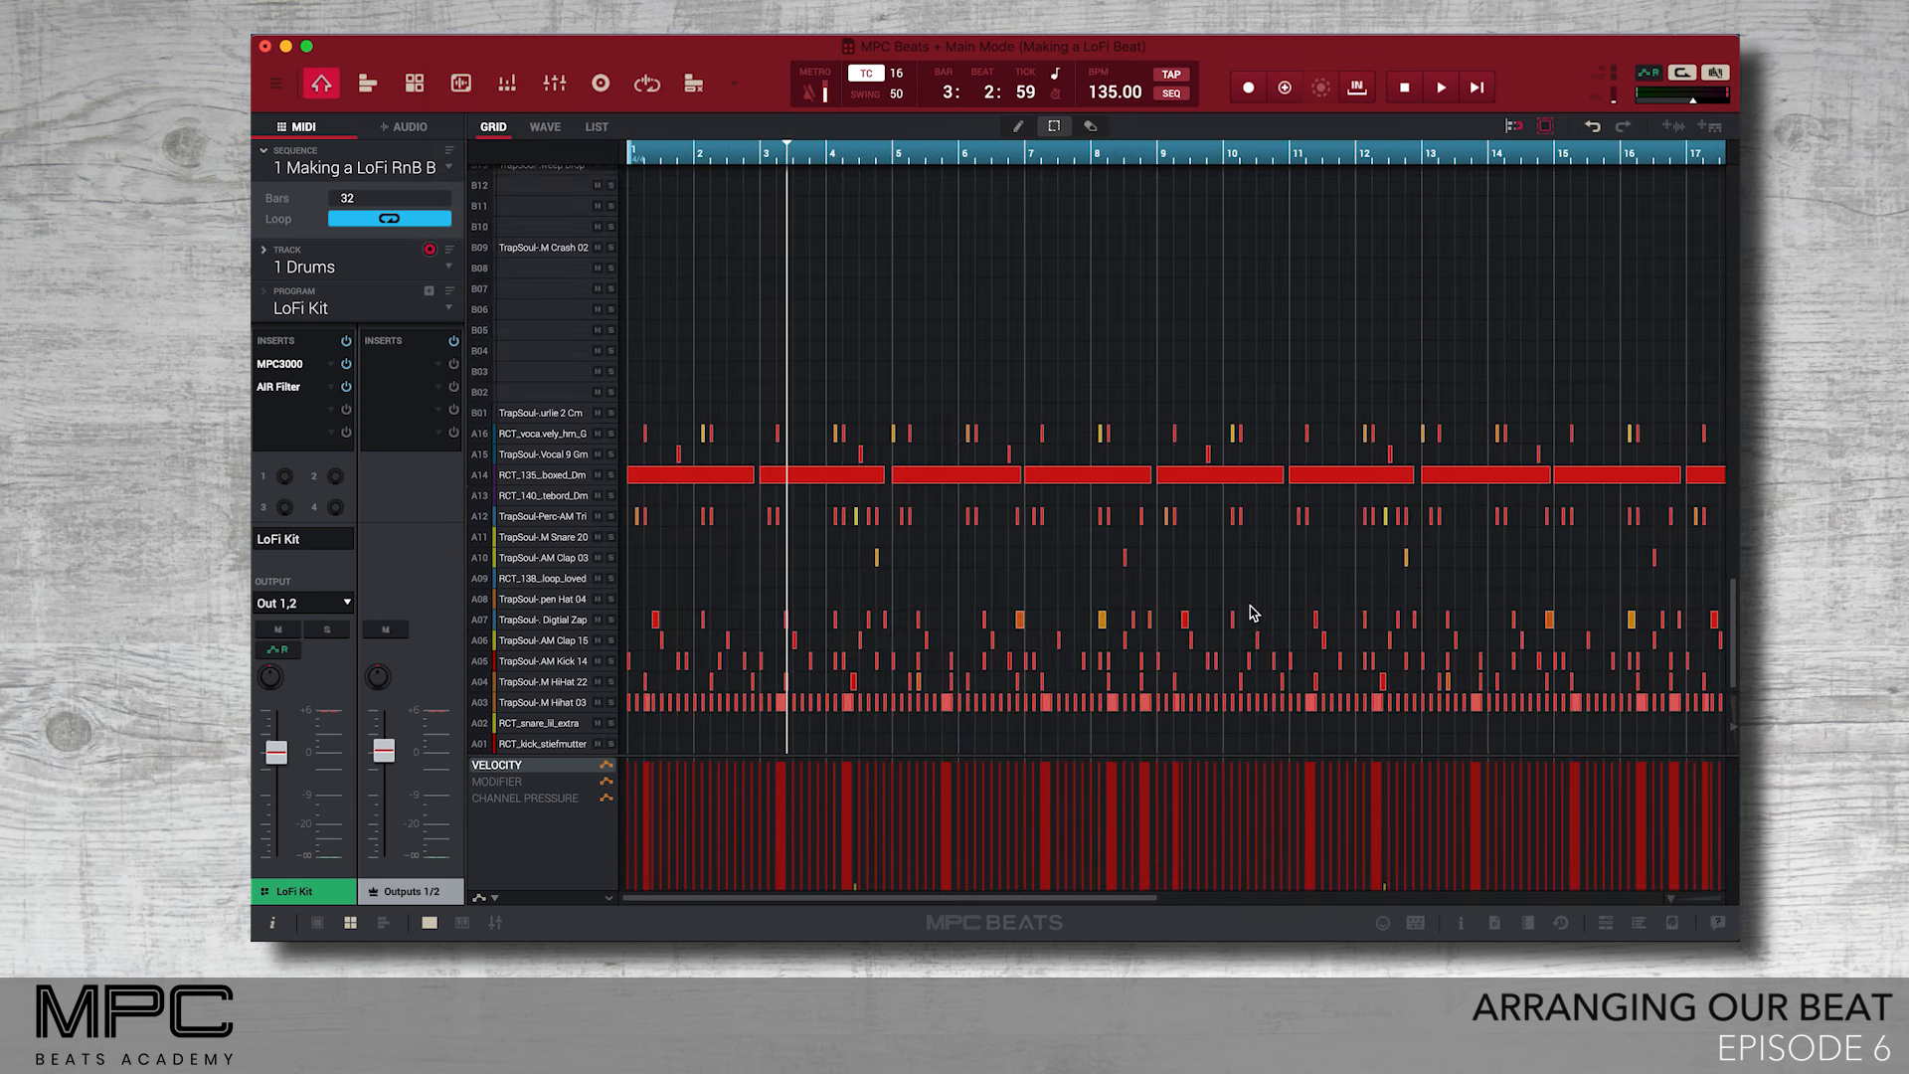
pyautogui.moveTo(1673, 903); pyautogui.dragTo(1646, 903)
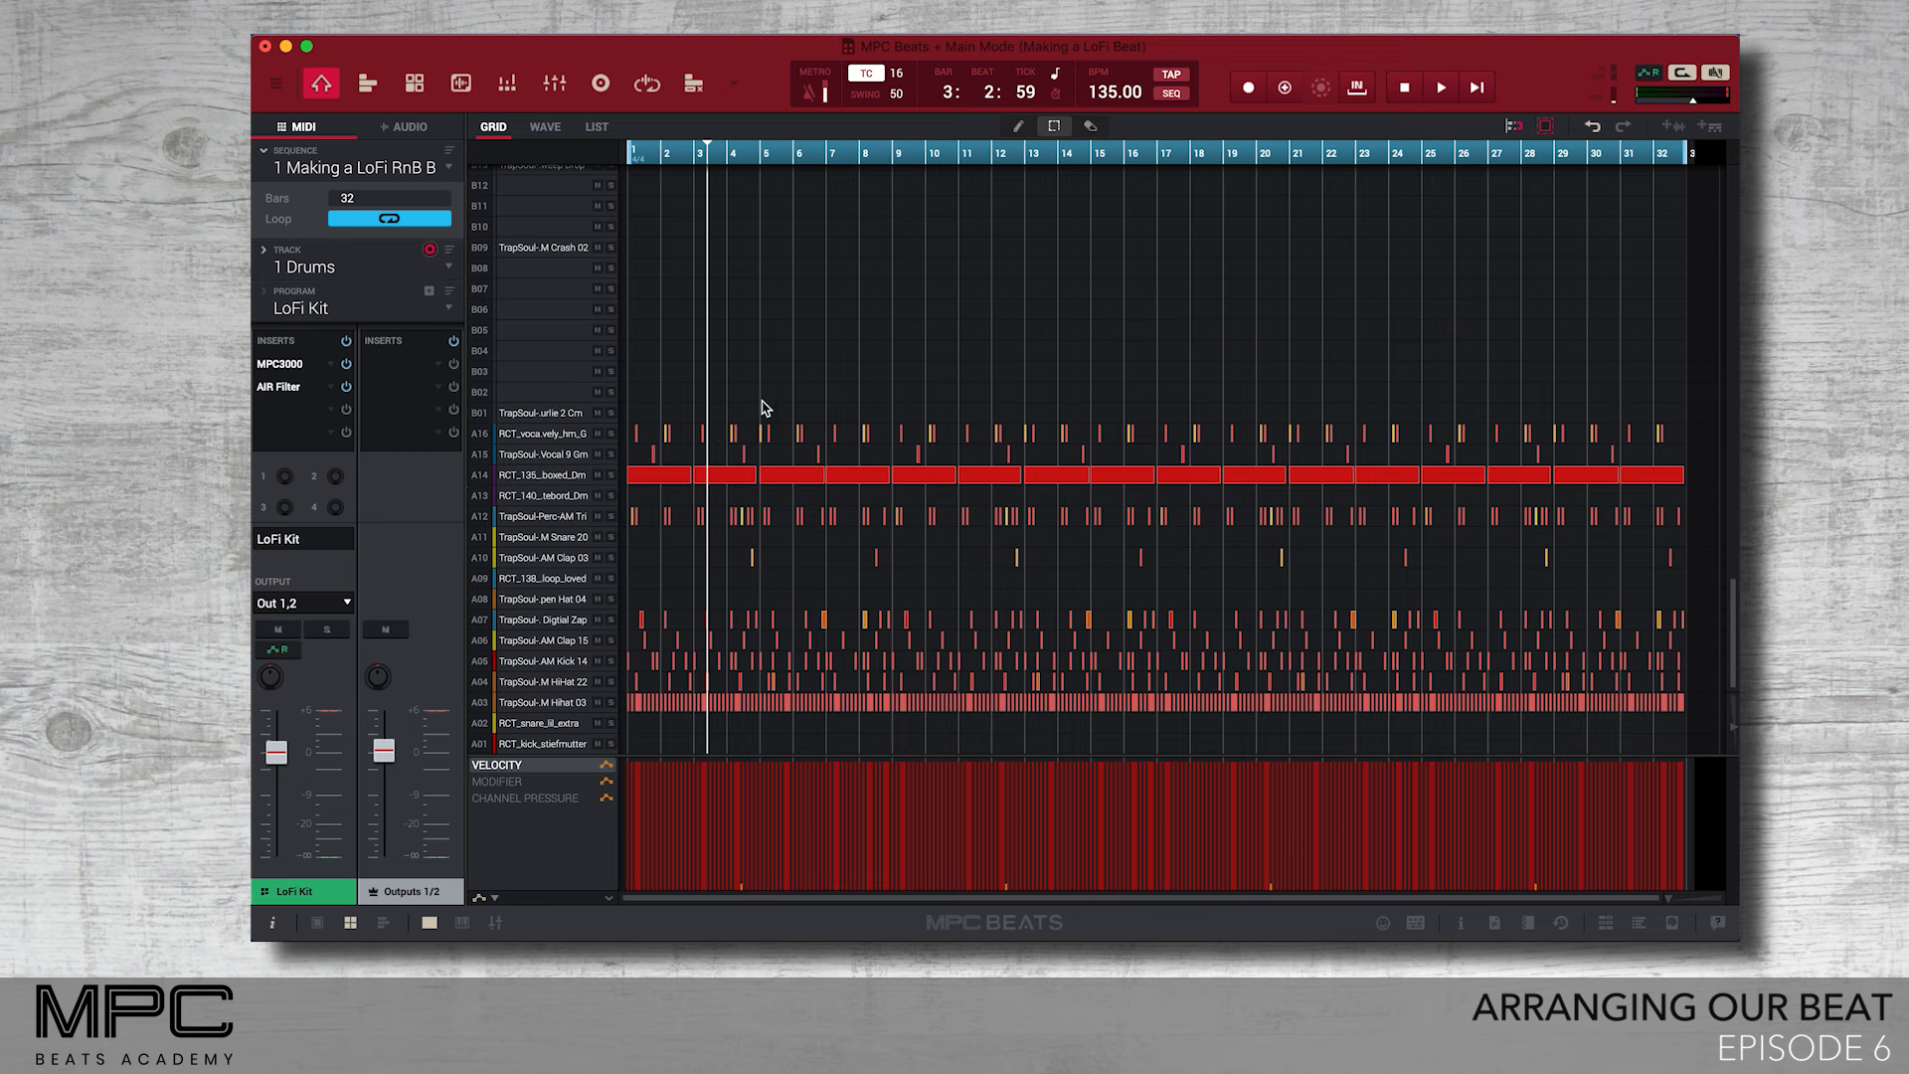
# Delete all drum notes in the first four bars of the 1 Drums track
pyautogui.moveTo(758, 384); pyautogui.dragTo(626, 728)
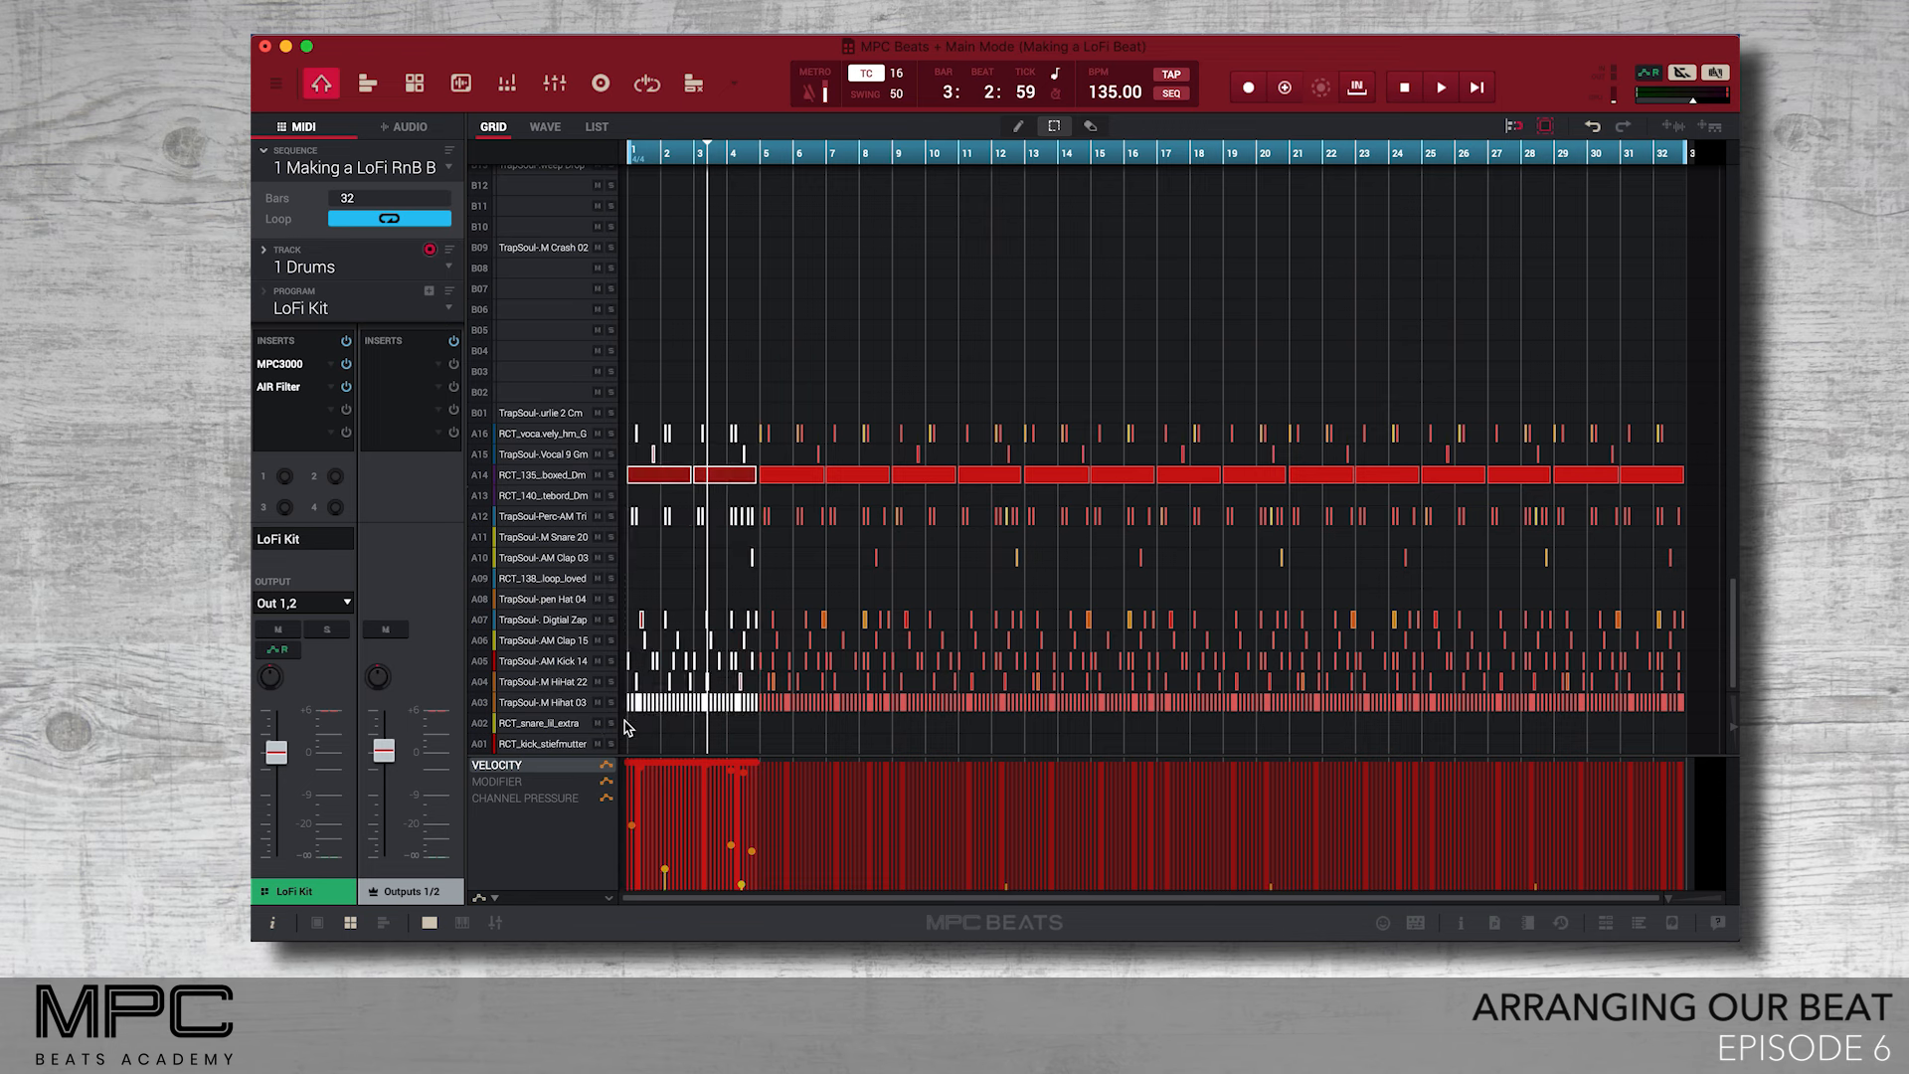
pyautogui.press('Delete')
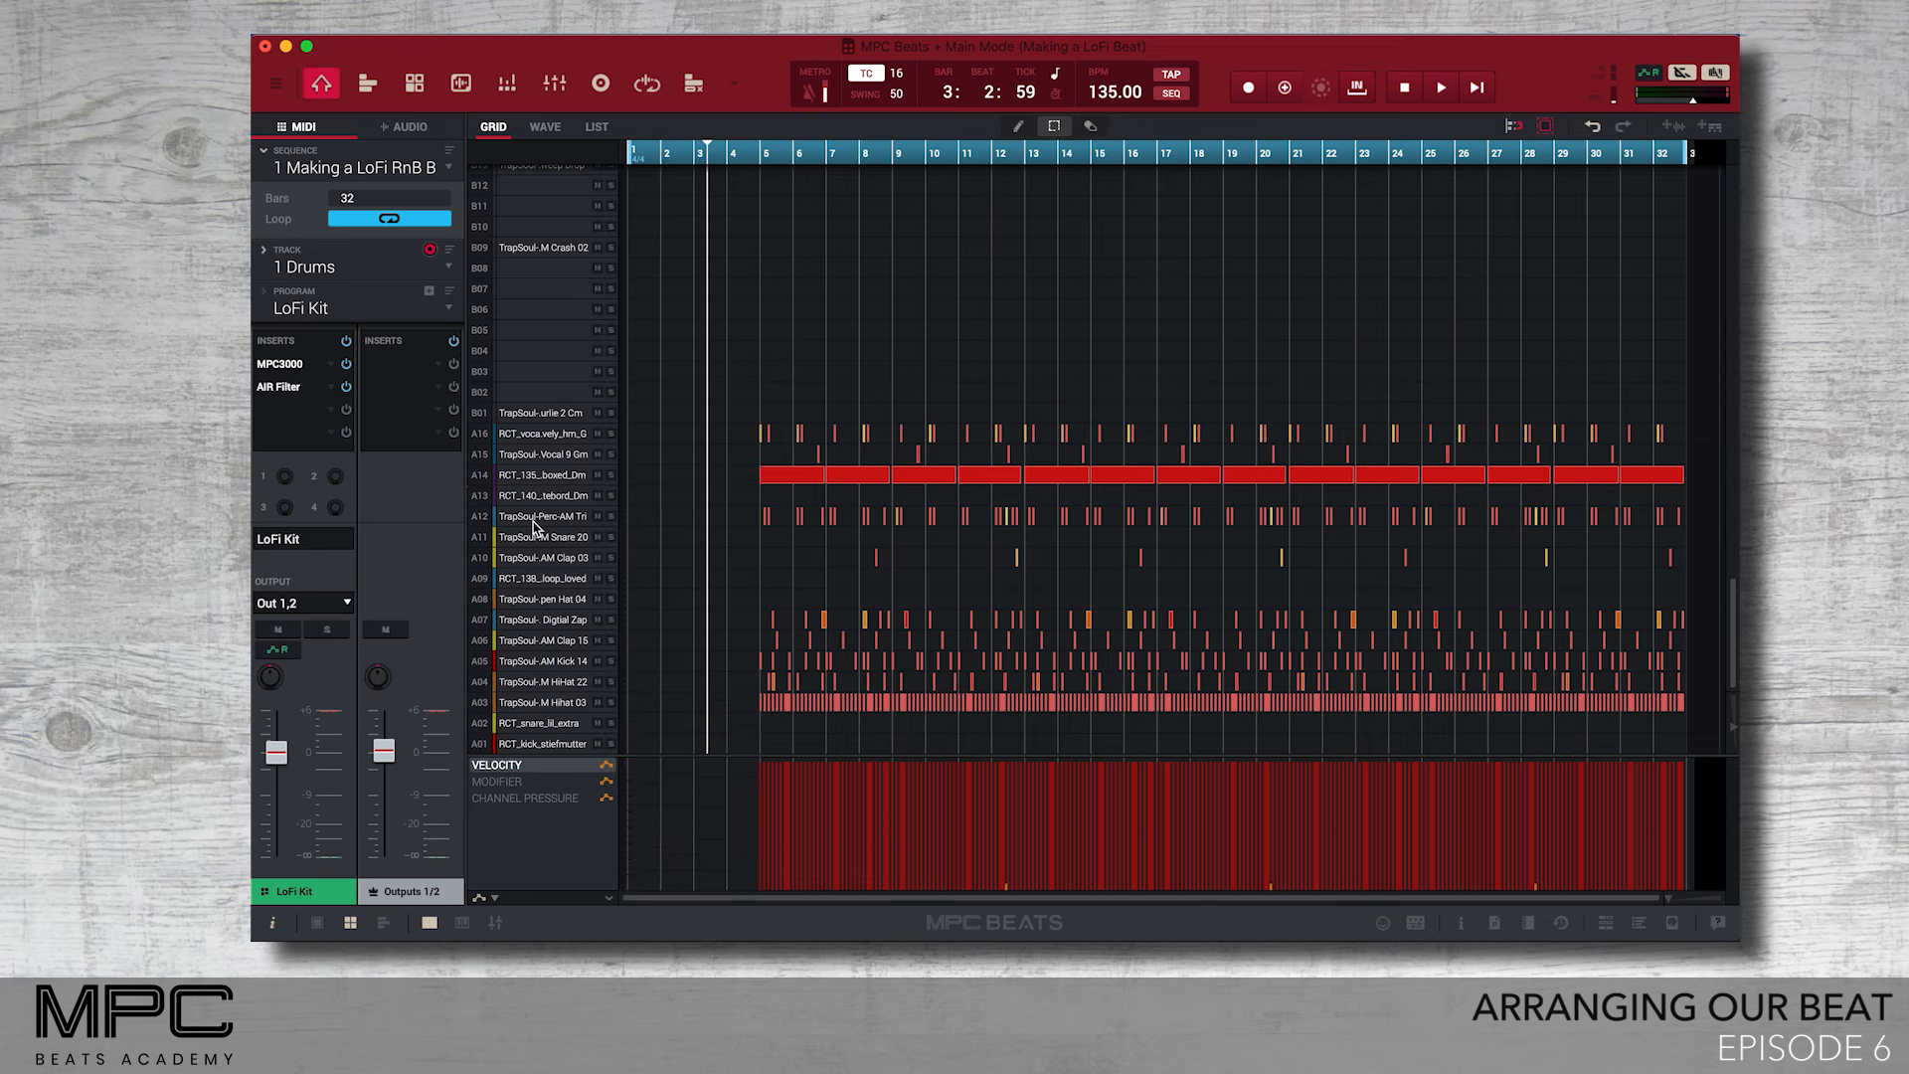
# Delete all notes in the first eight bars of the 2 Rhodes track
pyautogui.click(450, 275)
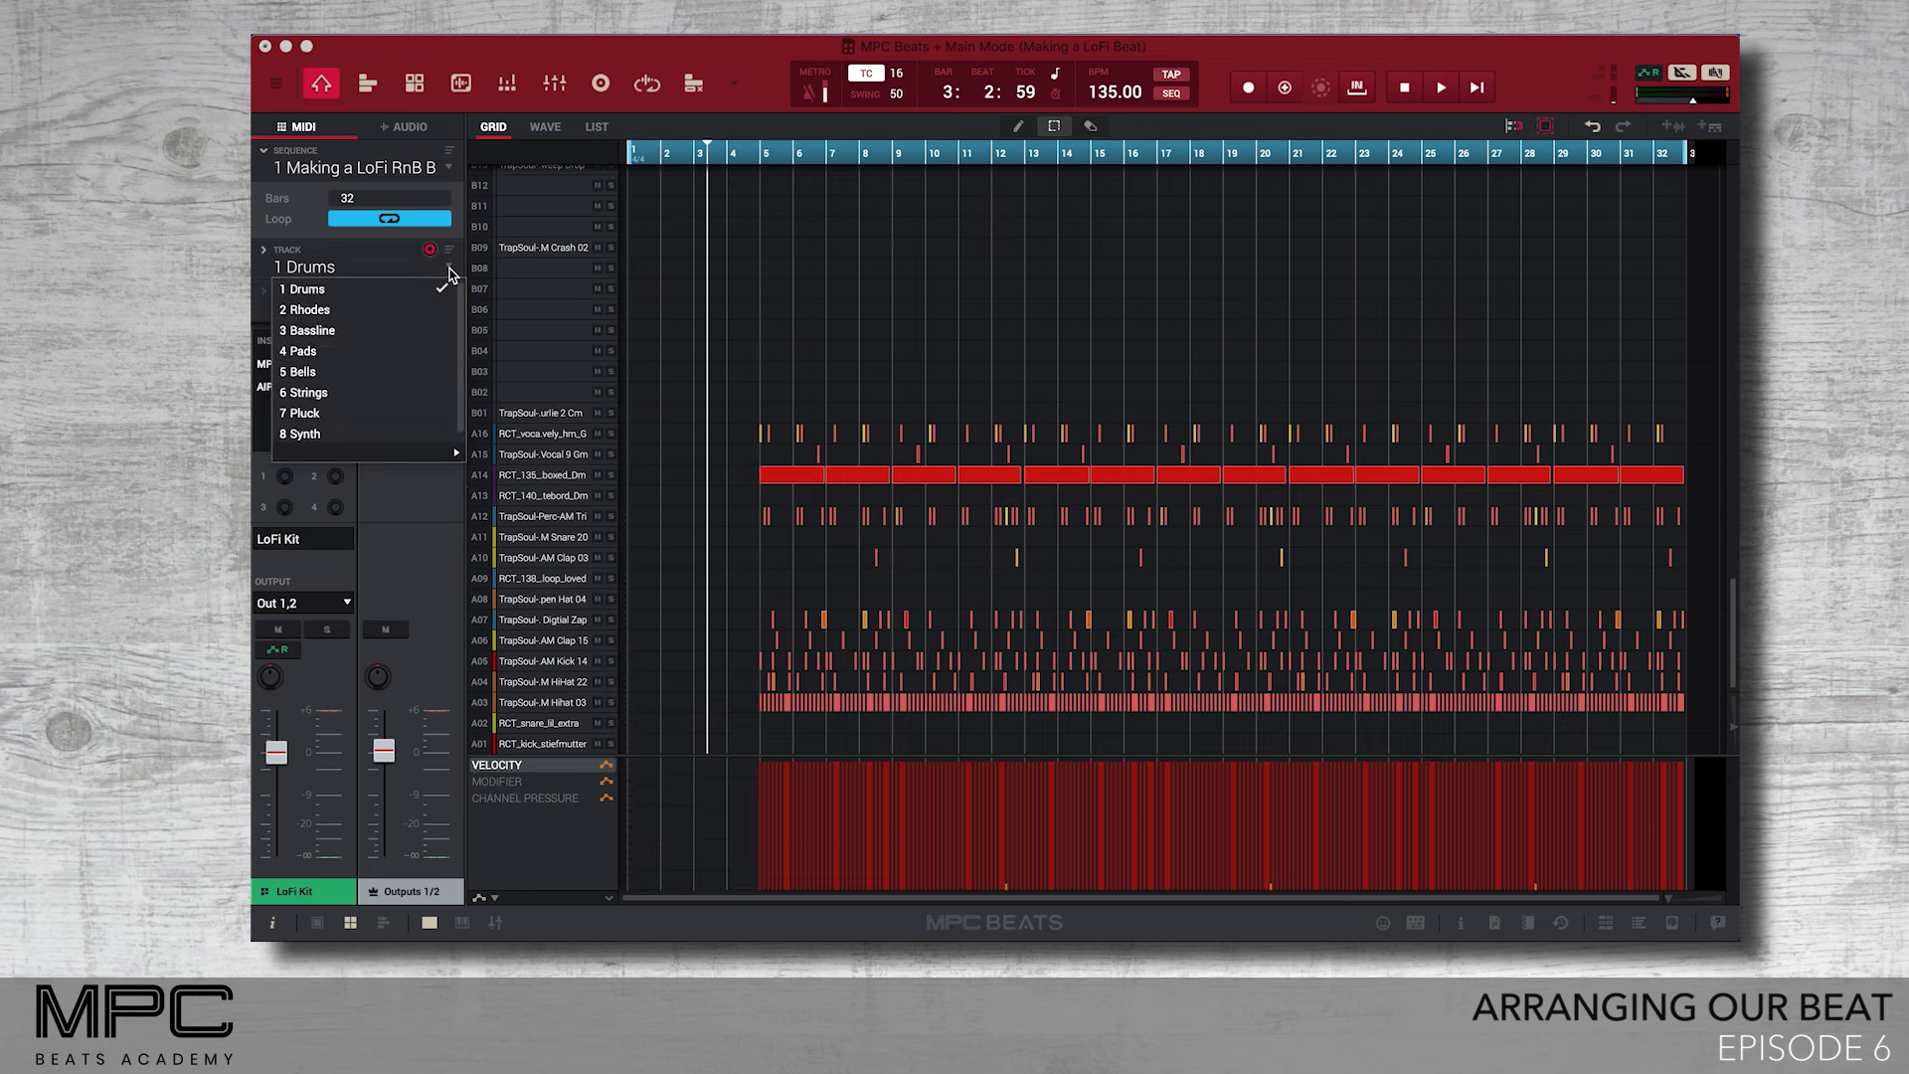
pyautogui.click(428, 308)
pyautogui.scroll(-3, 688, 406)
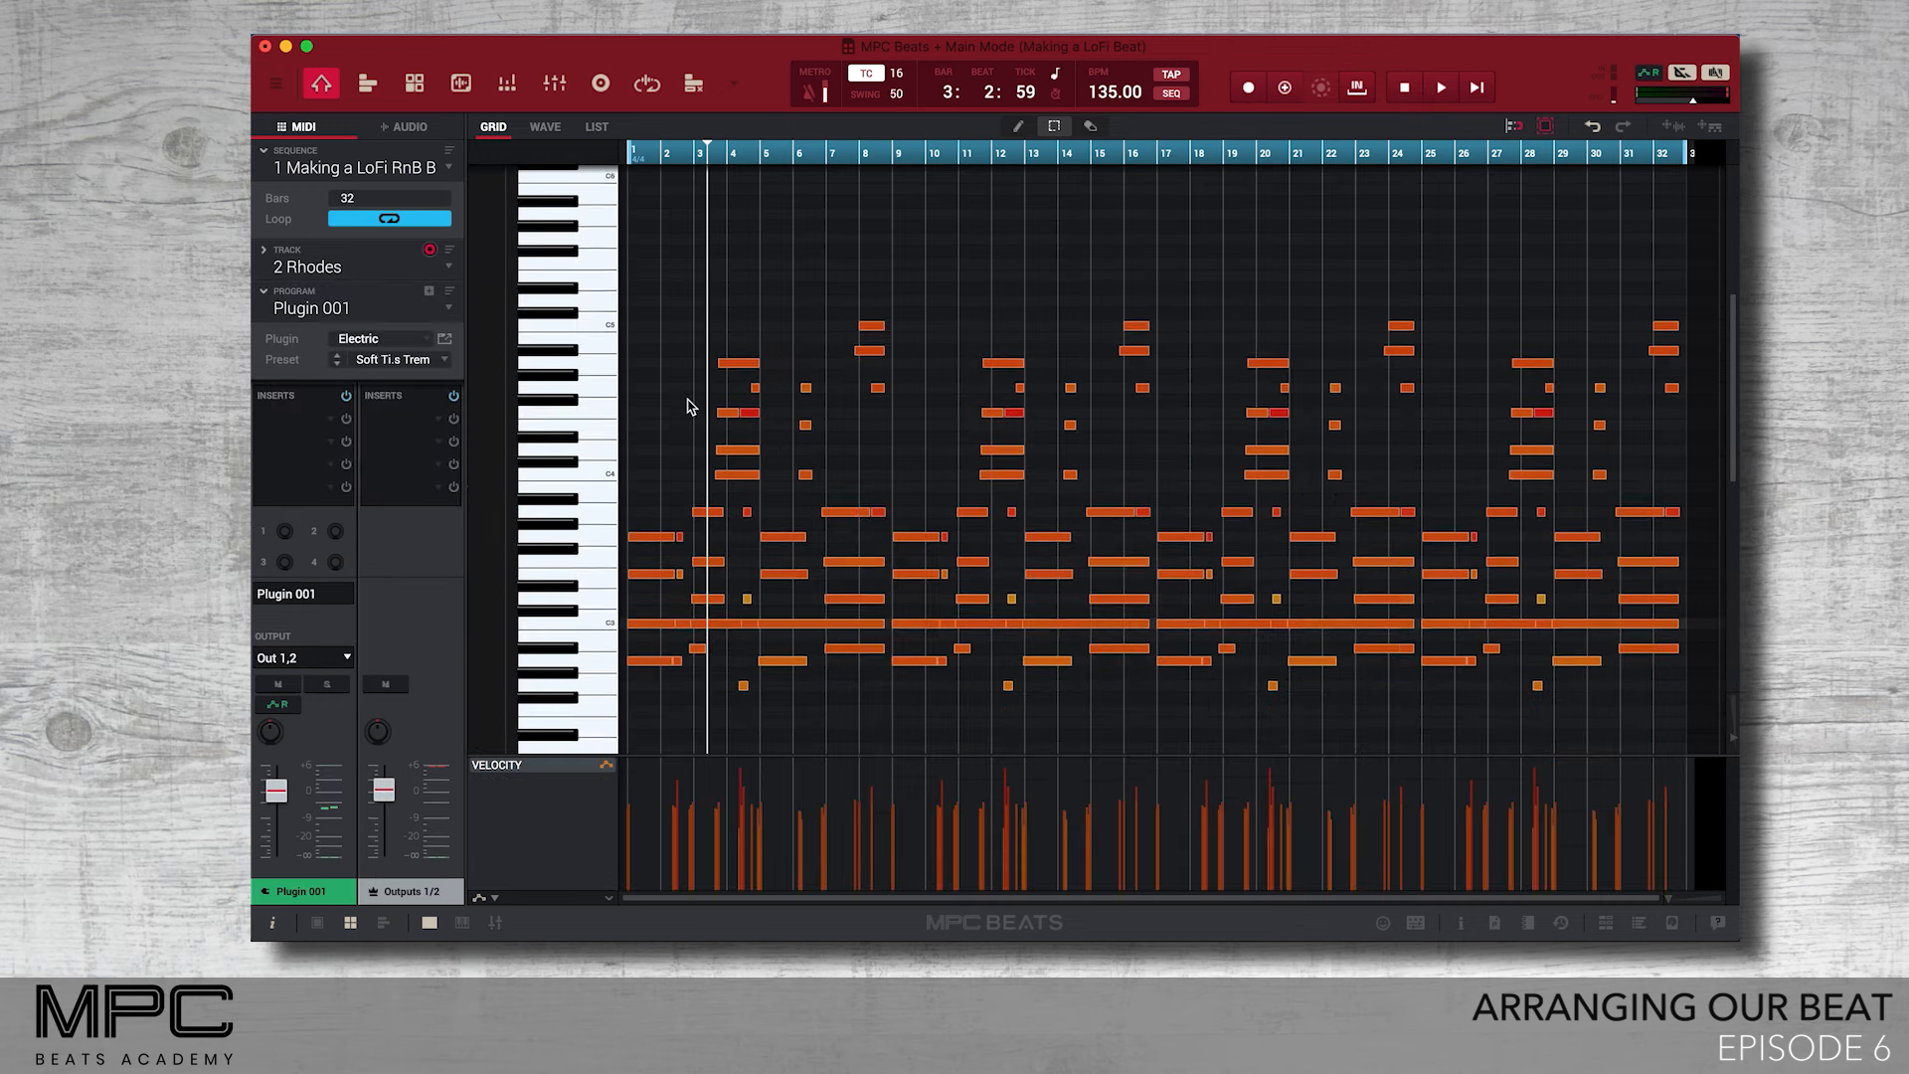
pyautogui.moveTo(633, 285); pyautogui.dragTo(887, 715)
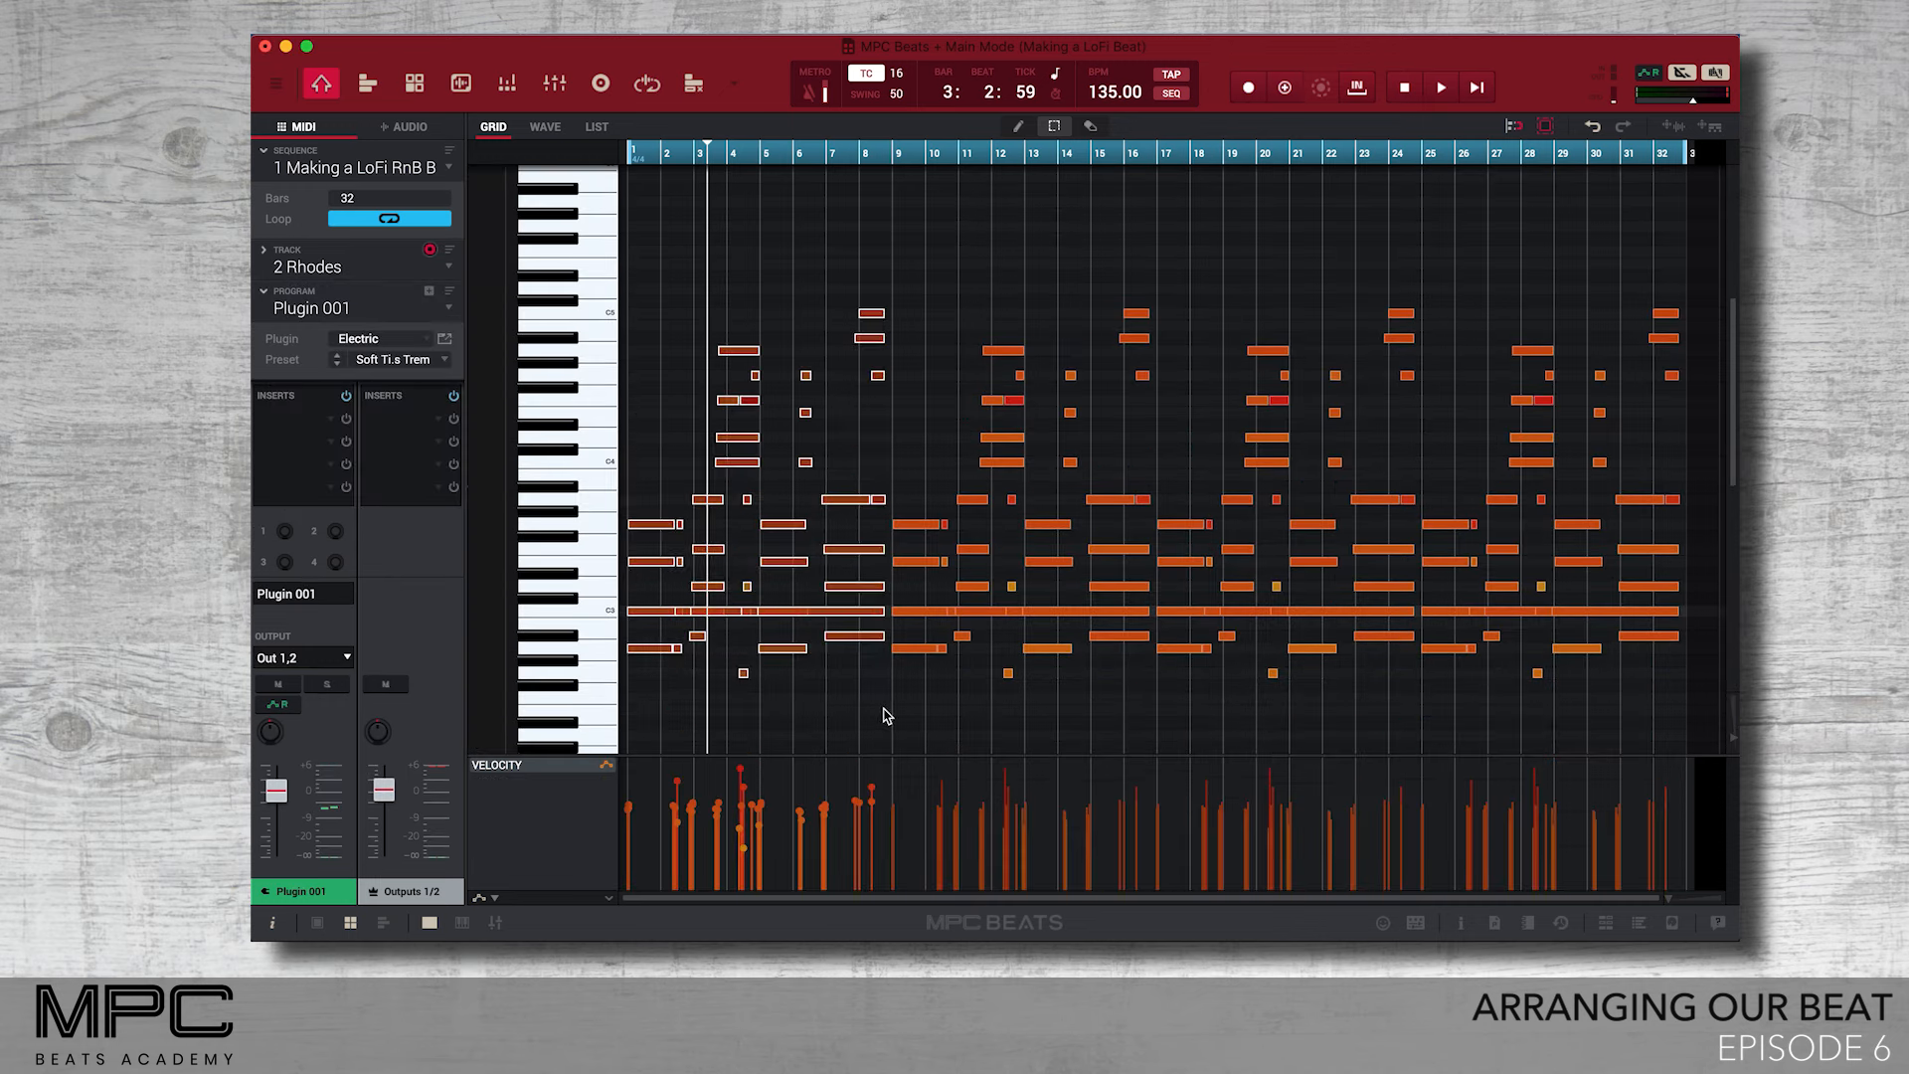
pyautogui.press('Delete')
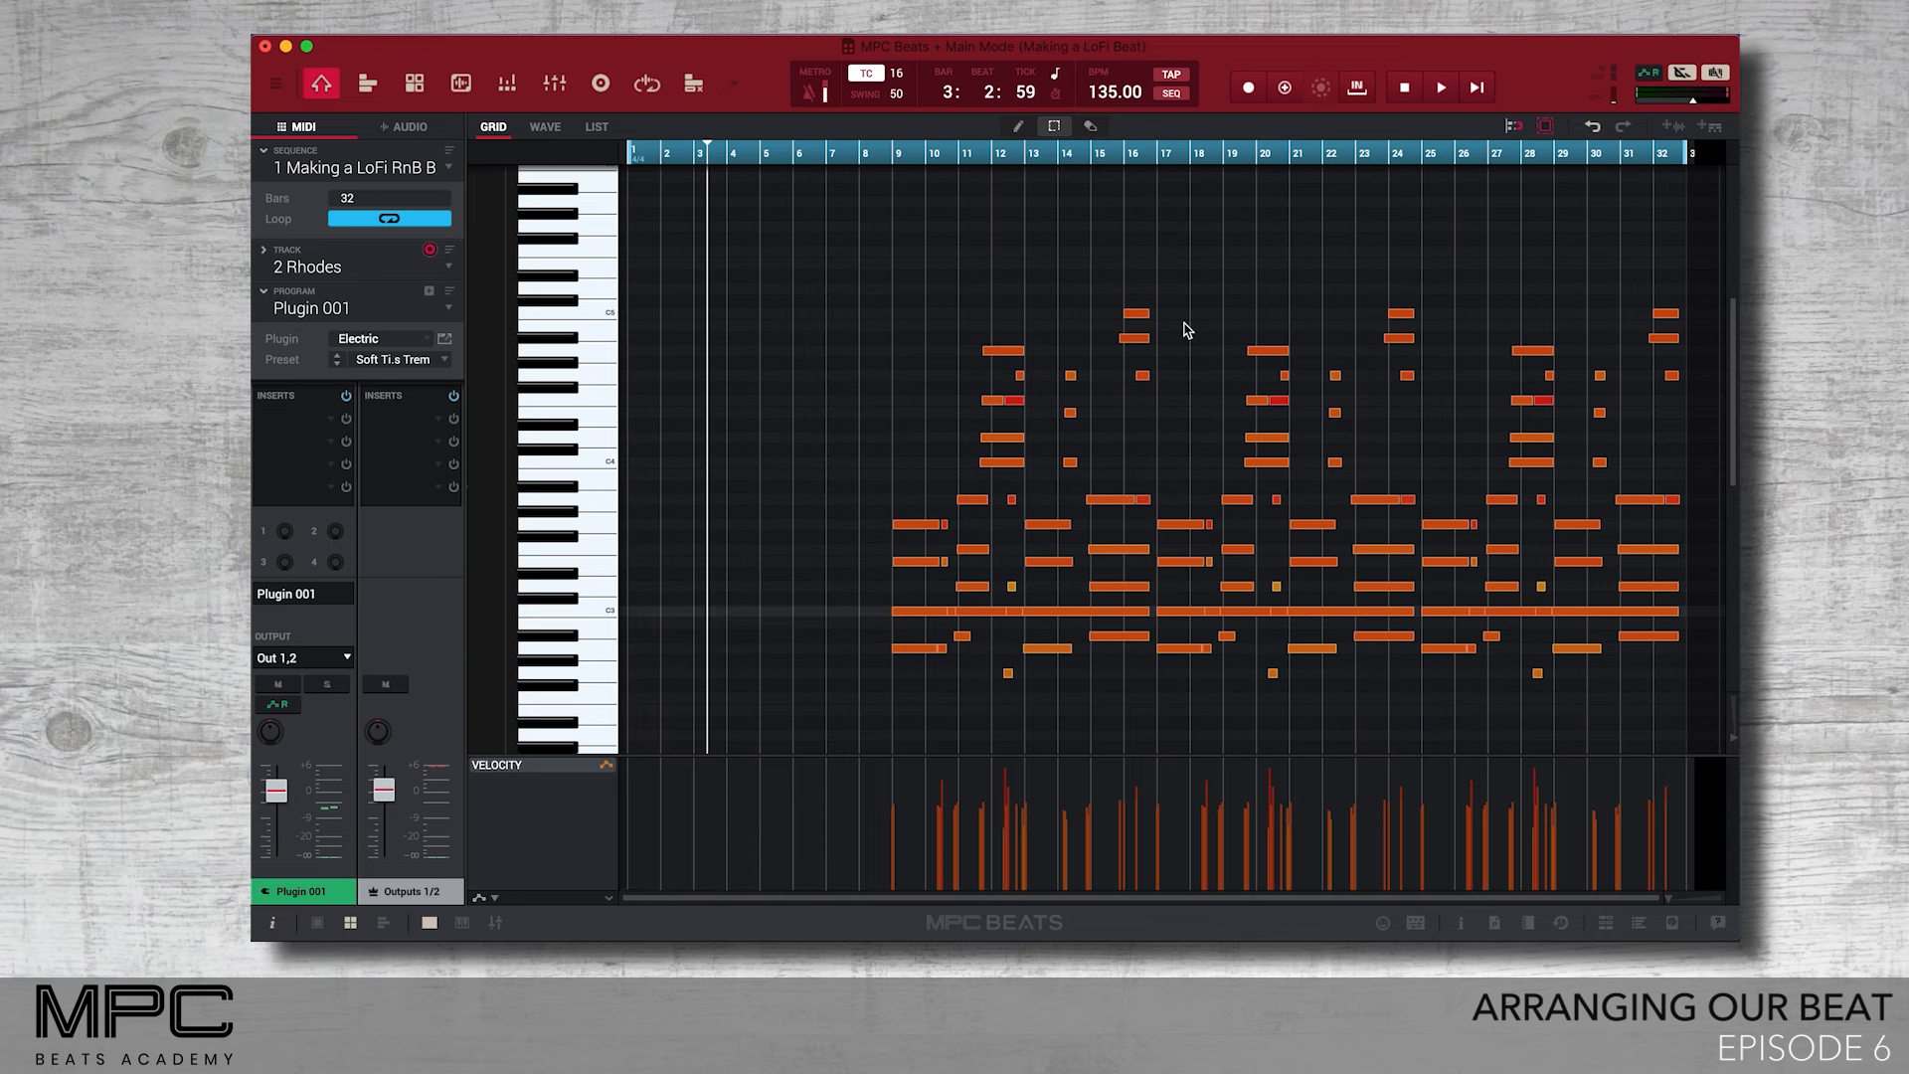
# Delete the 2 Rhodes notes from bar 17 to bar 28, including the short notes left over around bars 20, 24 and 28
pyautogui.moveTo(1179, 518); pyautogui.dragTo(1534, 667)
pyautogui.press('Delete')
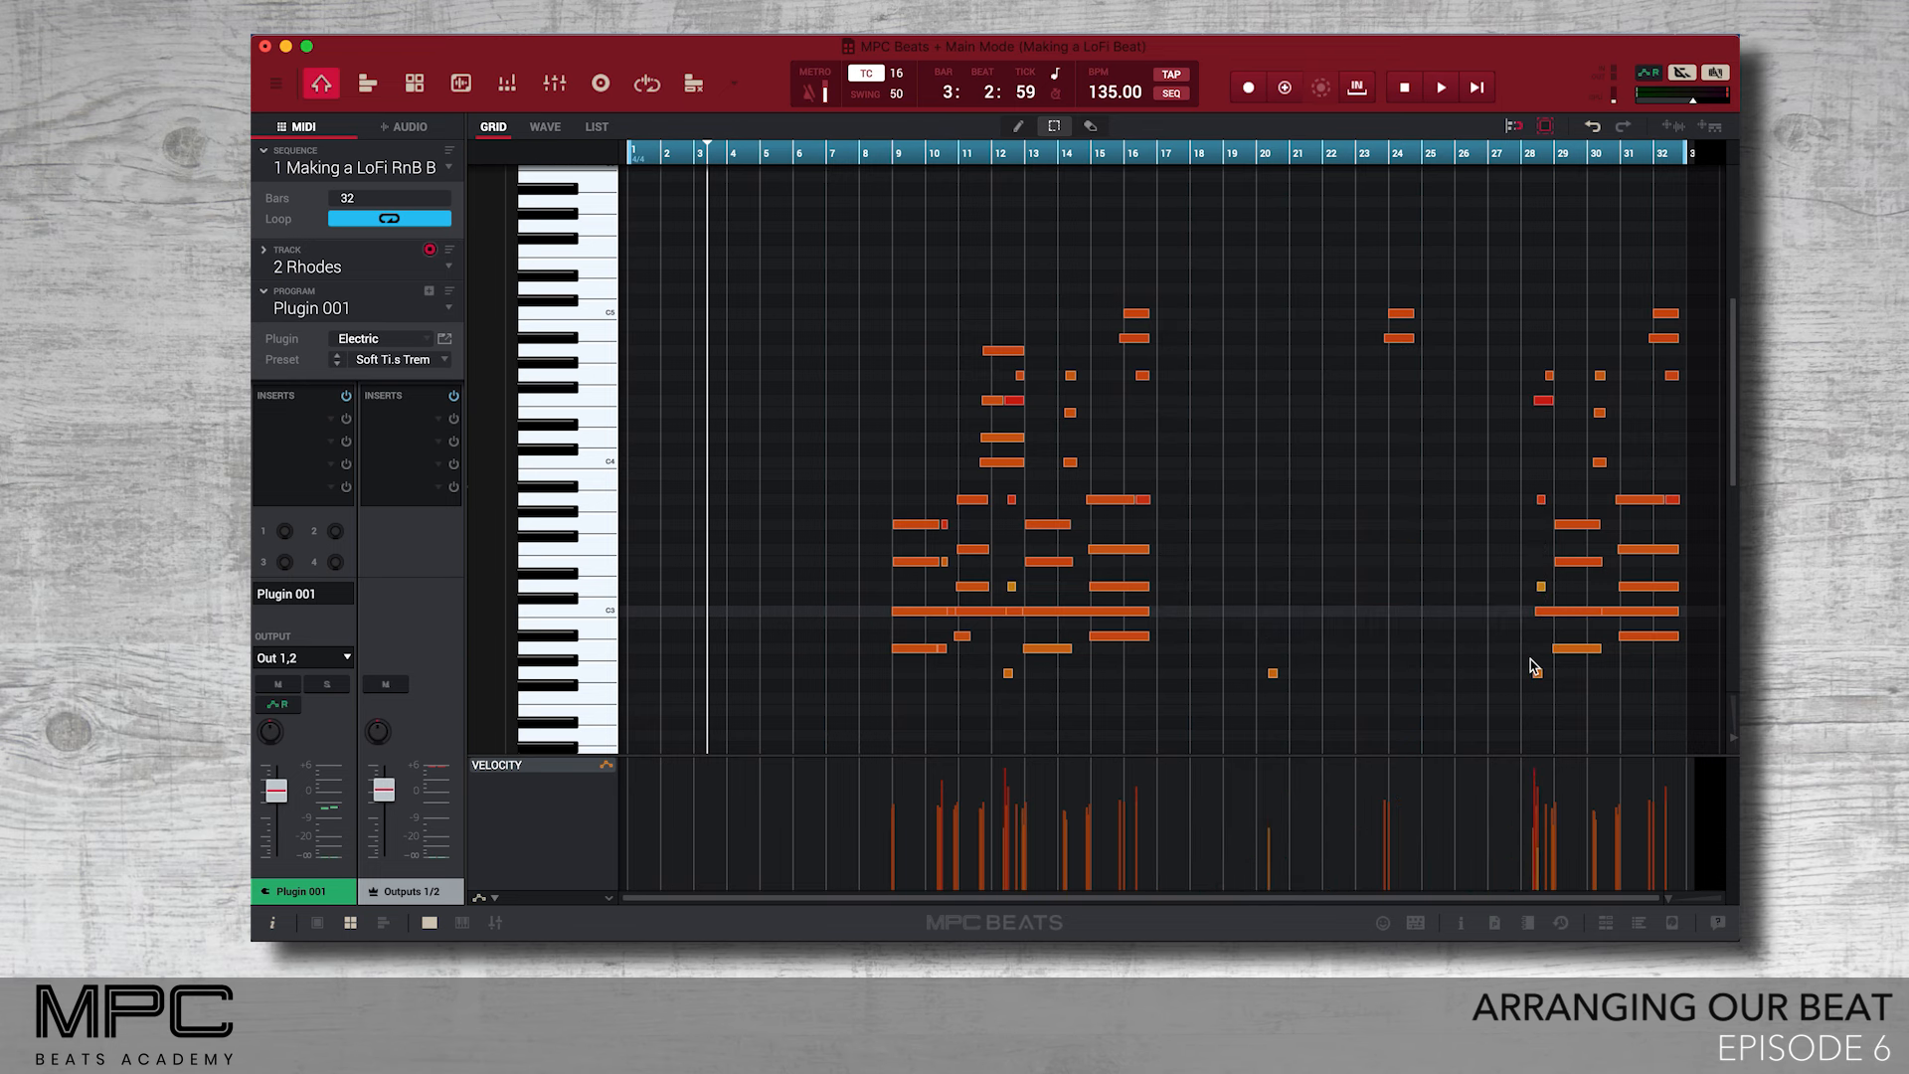
pyautogui.moveTo(1502, 330); pyautogui.dragTo(1544, 532)
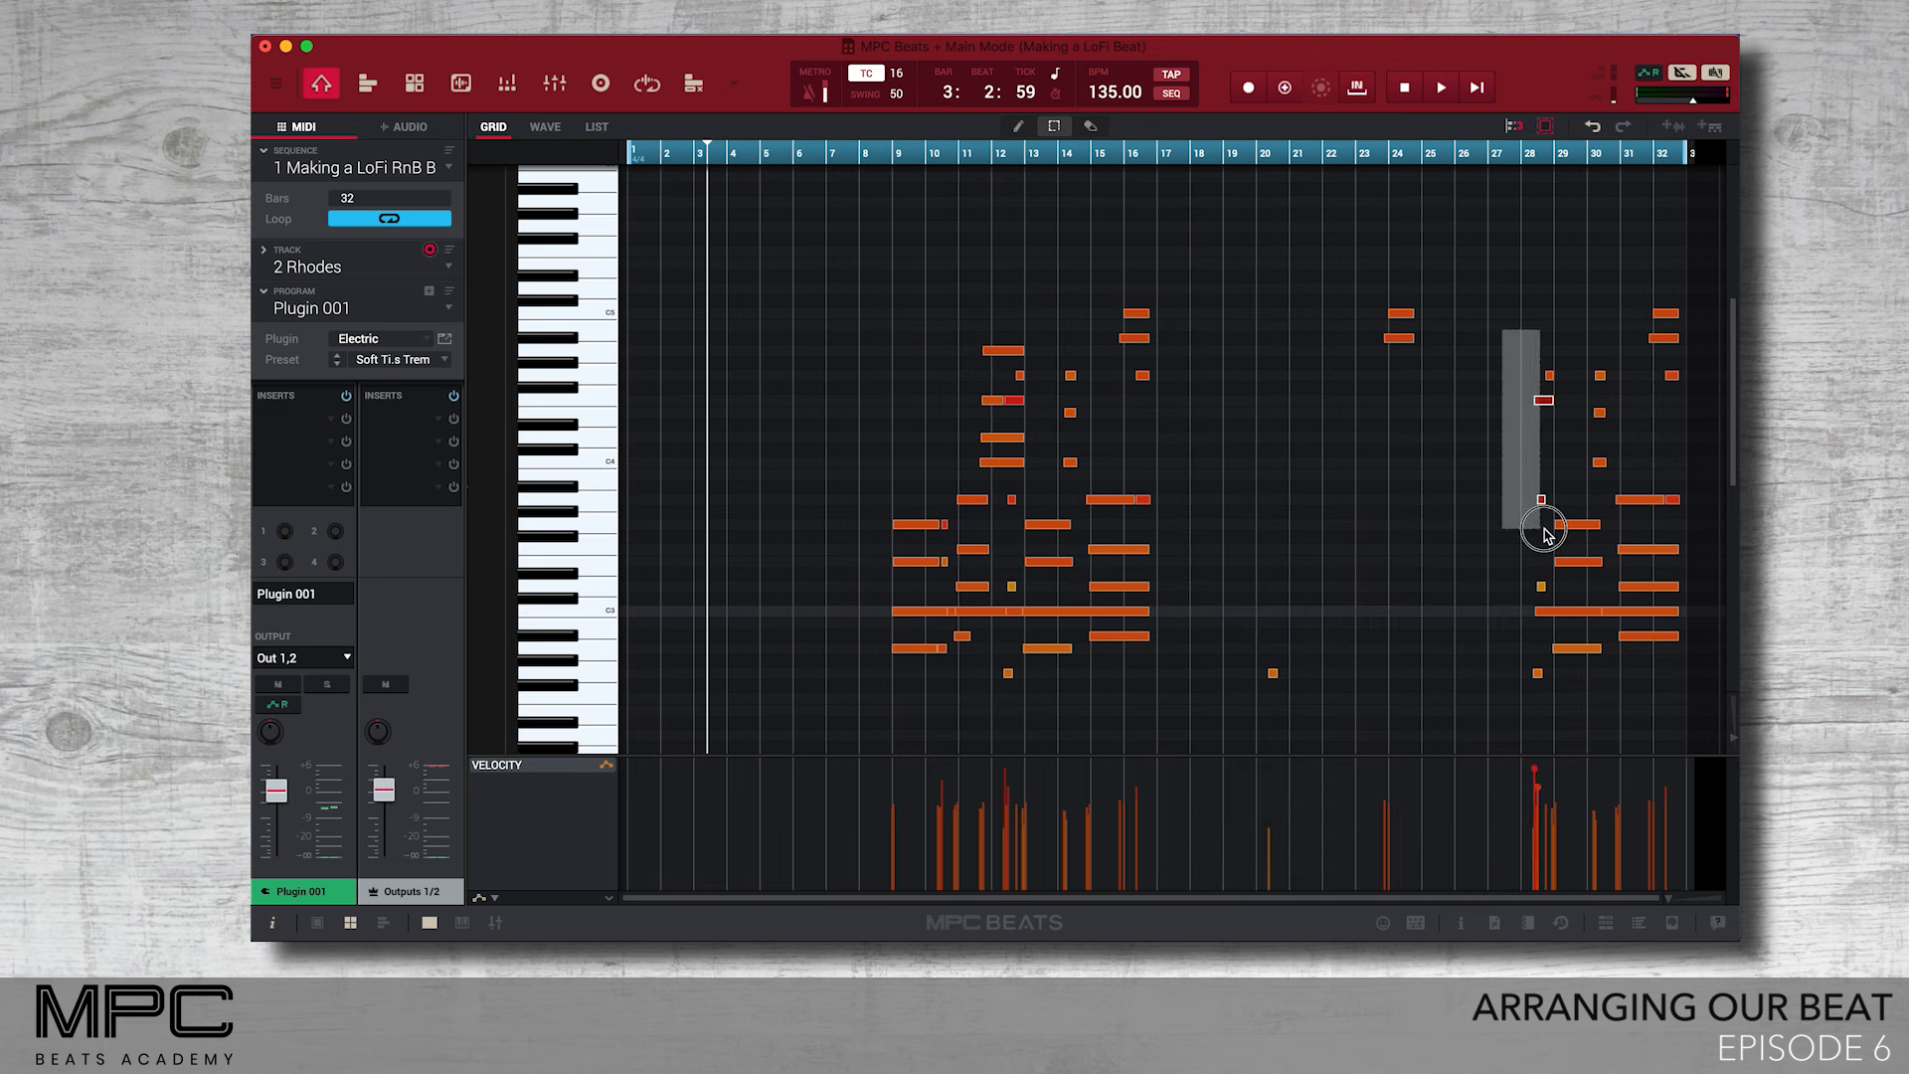
pyautogui.moveTo(1539, 602); pyautogui.dragTo(1543, 595)
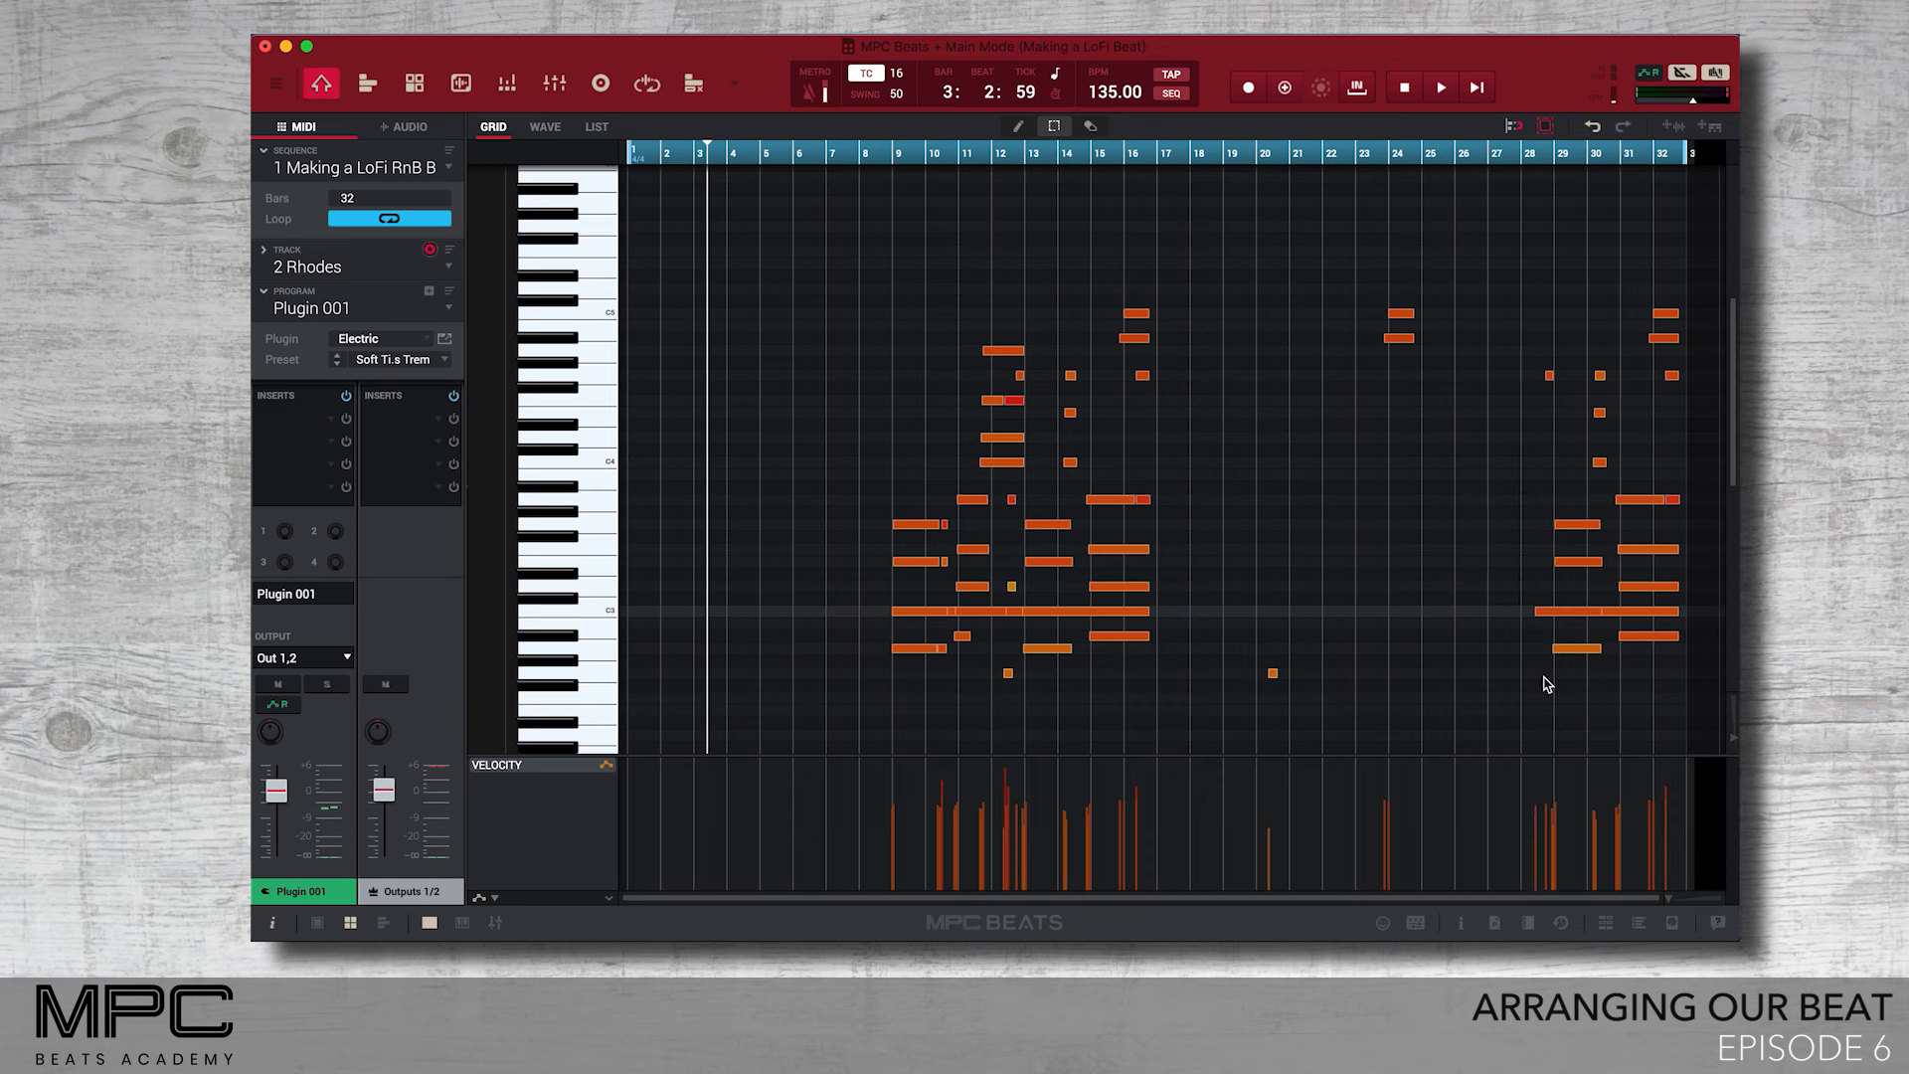
pyautogui.moveTo(1209, 240); pyautogui.dragTo(1435, 746)
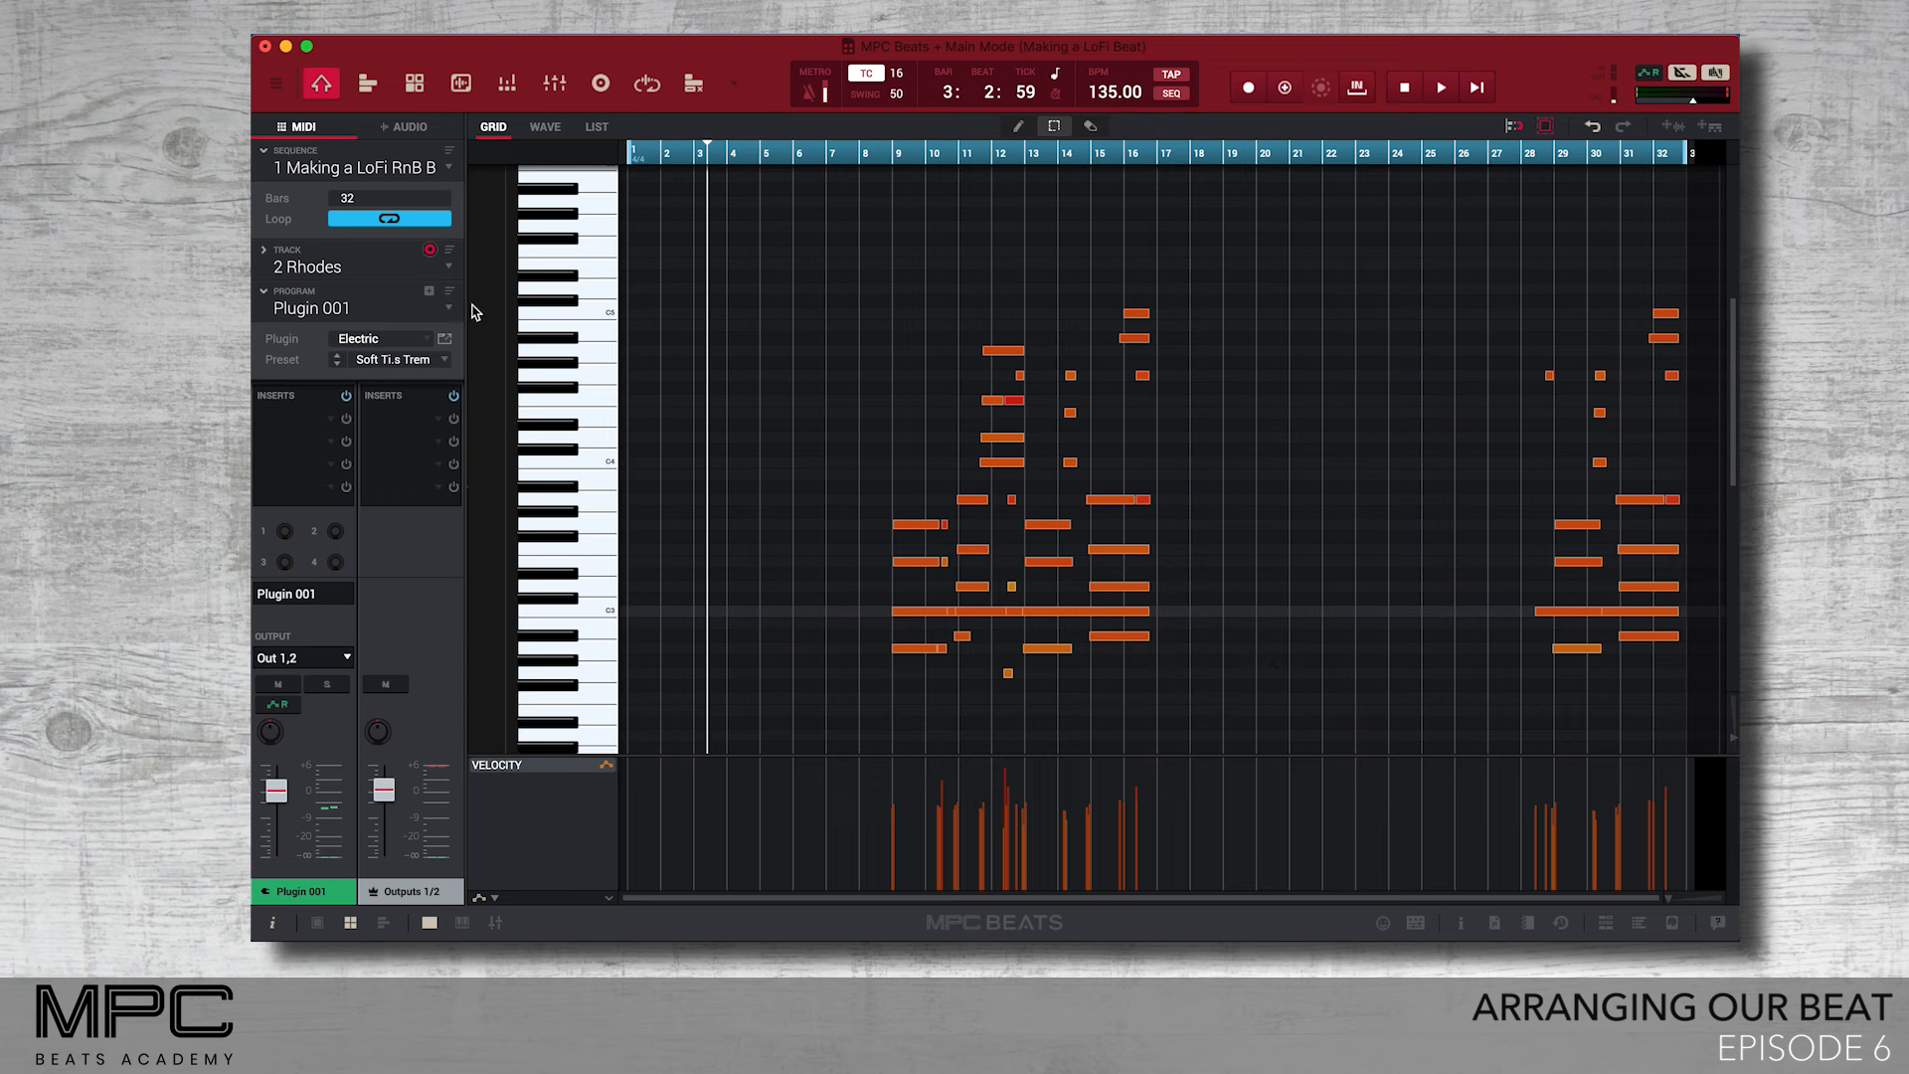
# Delete all bass notes in the first eight bars of the 3 Bassline track
pyautogui.click(448, 268)
pyautogui.click(420, 332)
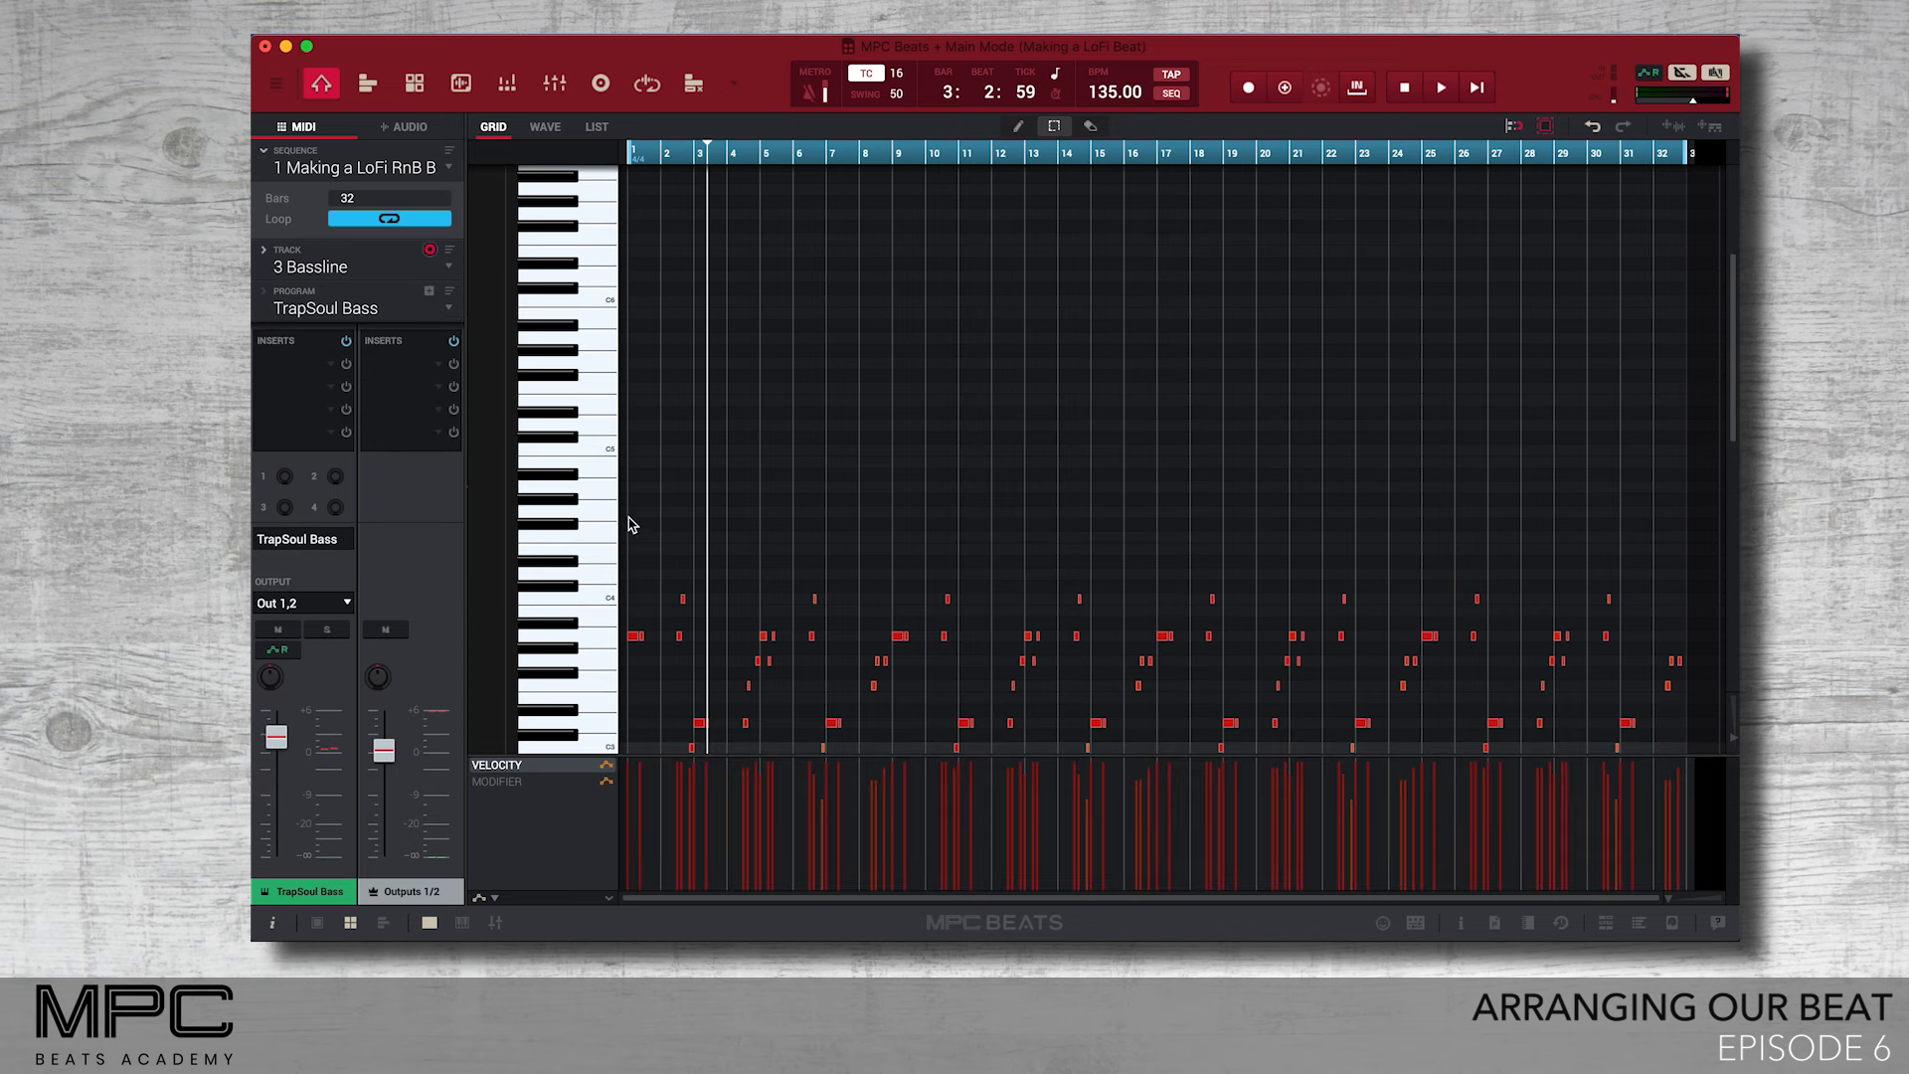
pyautogui.moveTo(670, 654); pyautogui.dragTo(890, 581)
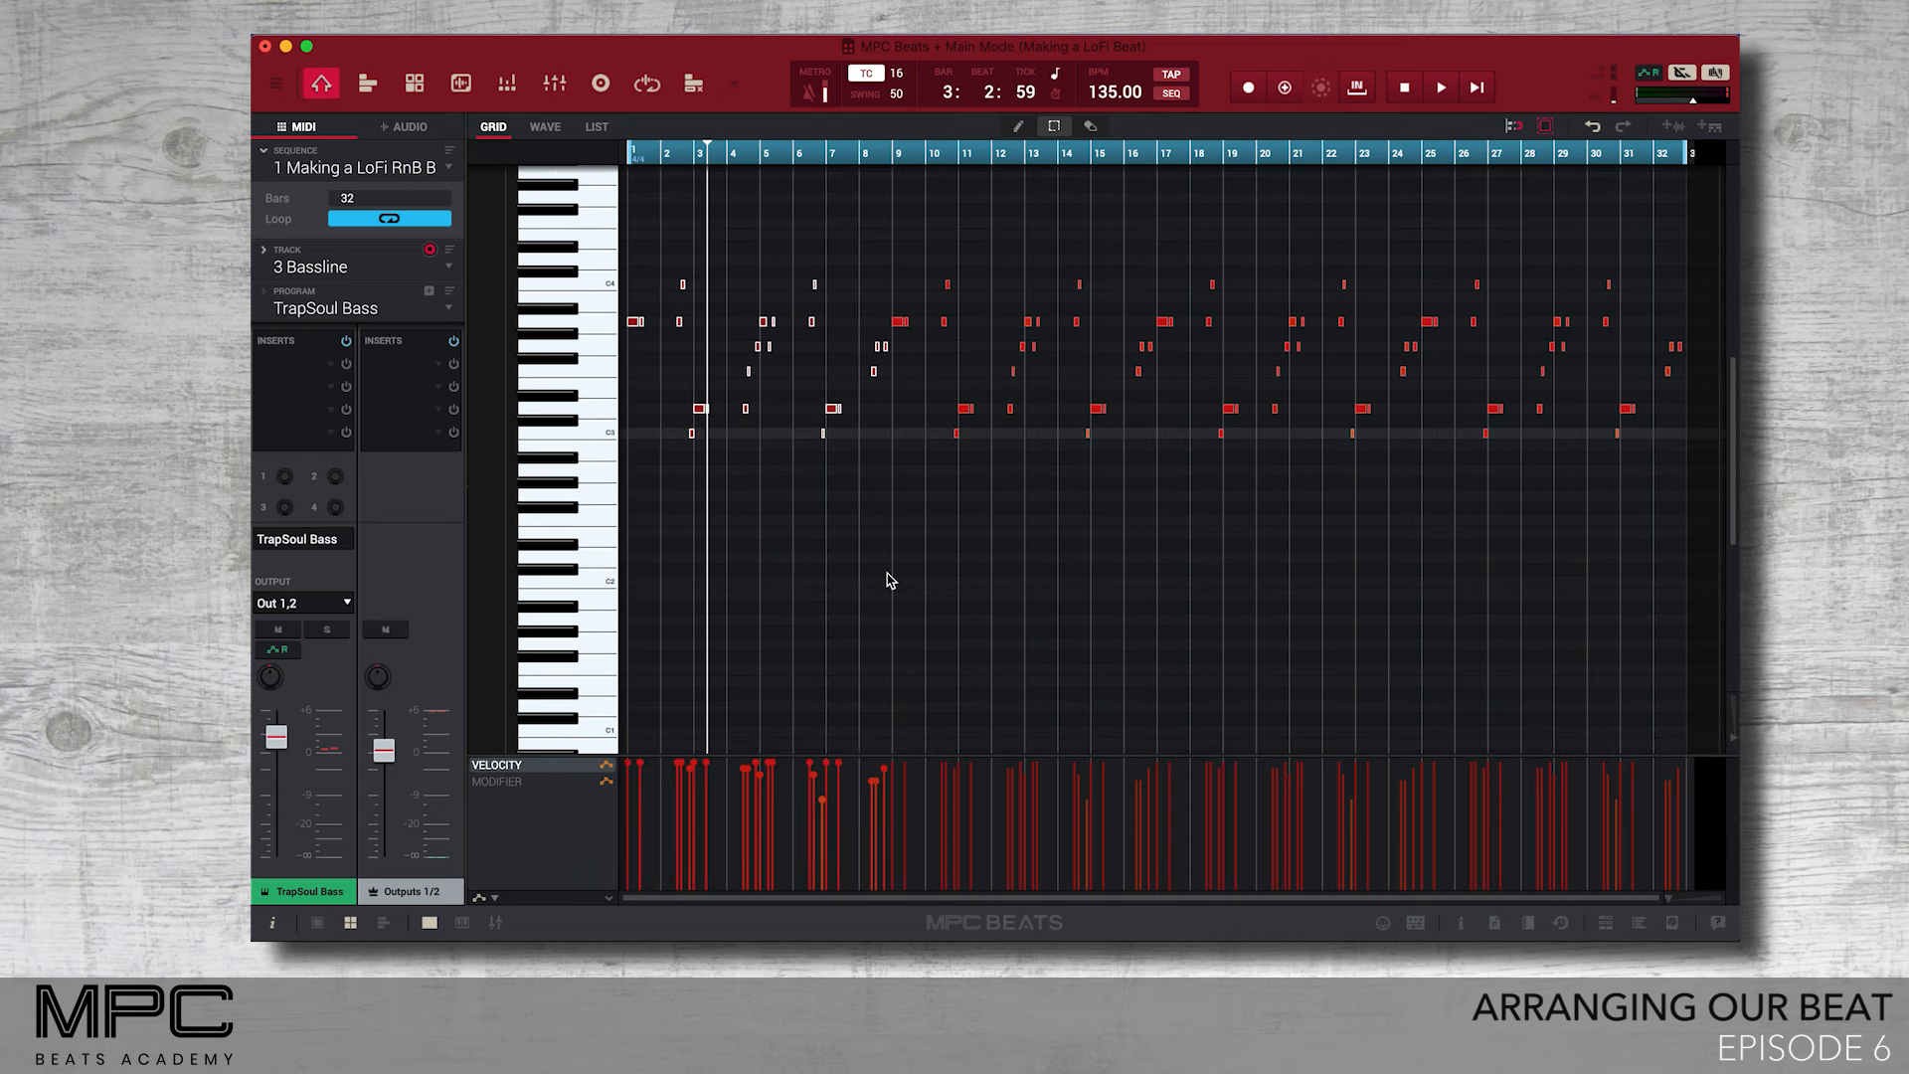
pyautogui.press('Delete')
pyautogui.scroll(5, 890, 580)
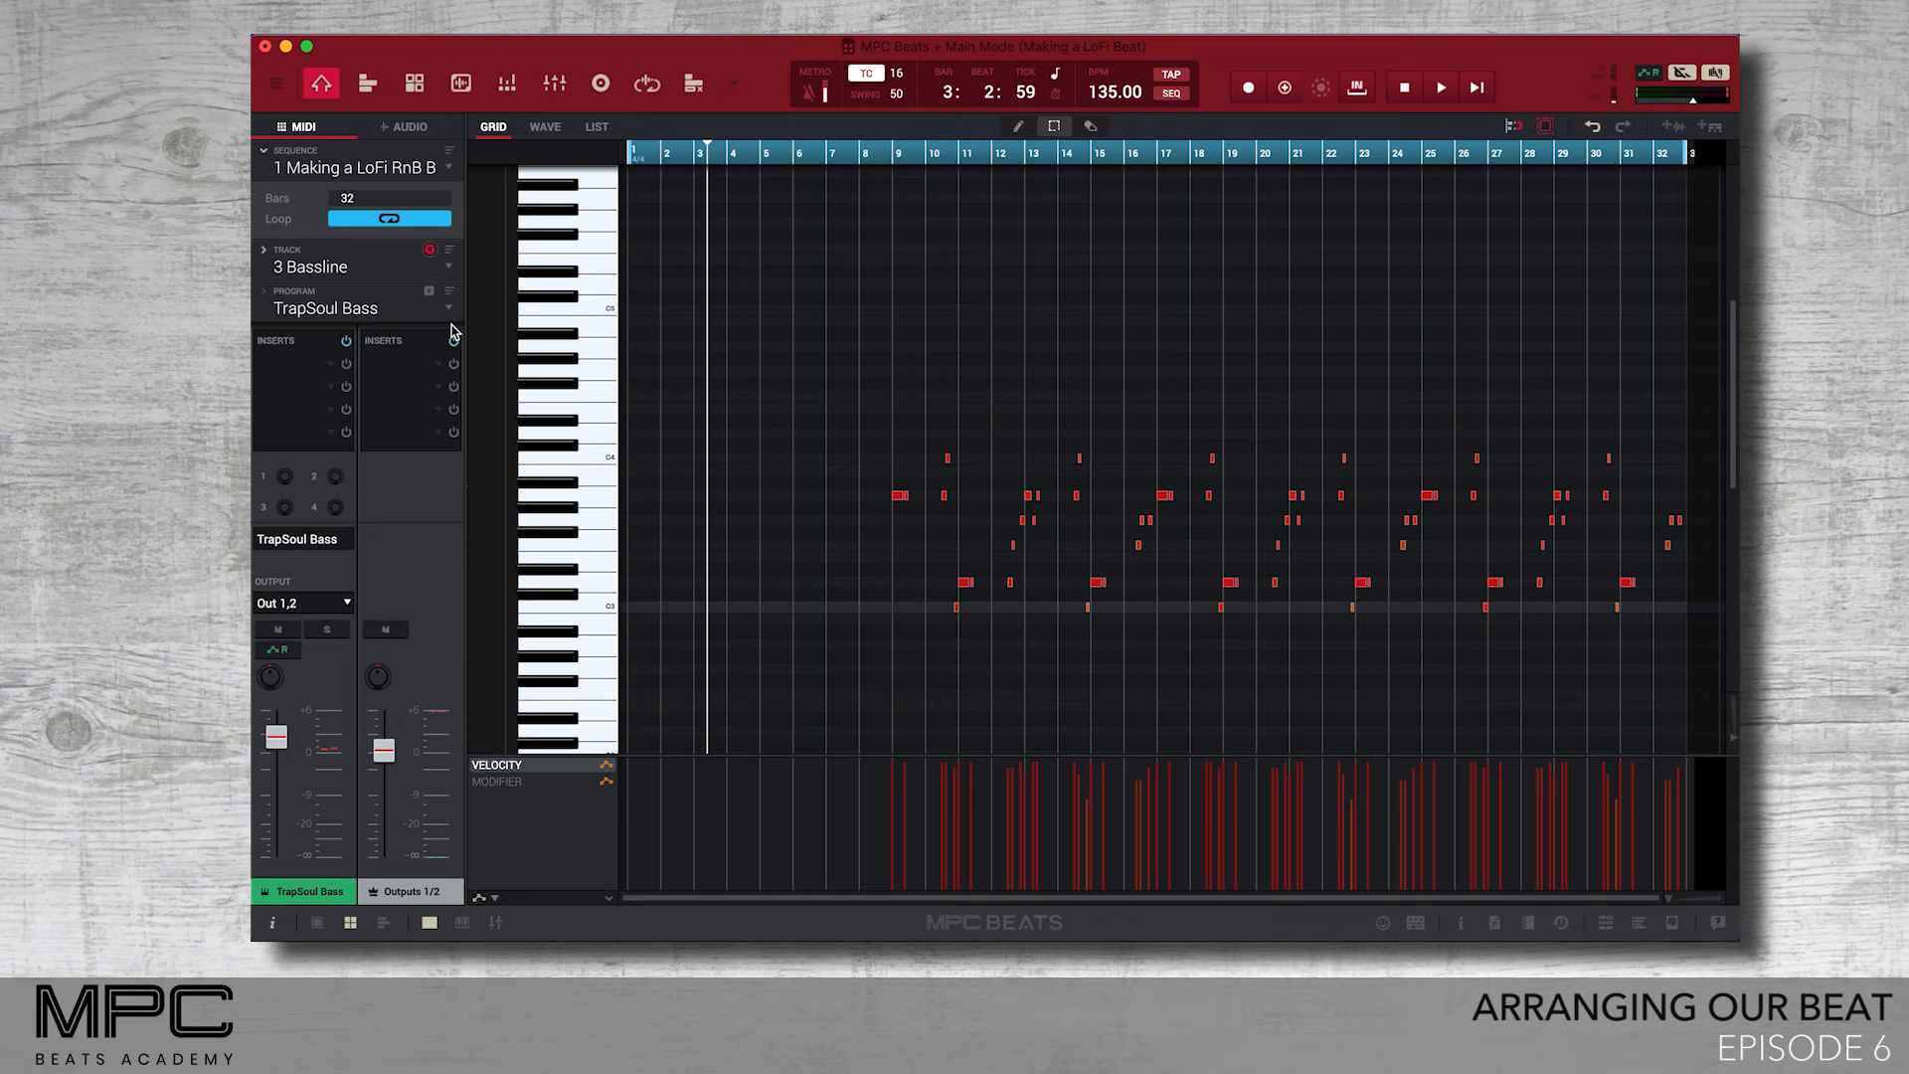
# Delete all pad notes in the first 16 bars of the 4 Pads track
pyautogui.click(448, 266)
pyautogui.click(427, 354)
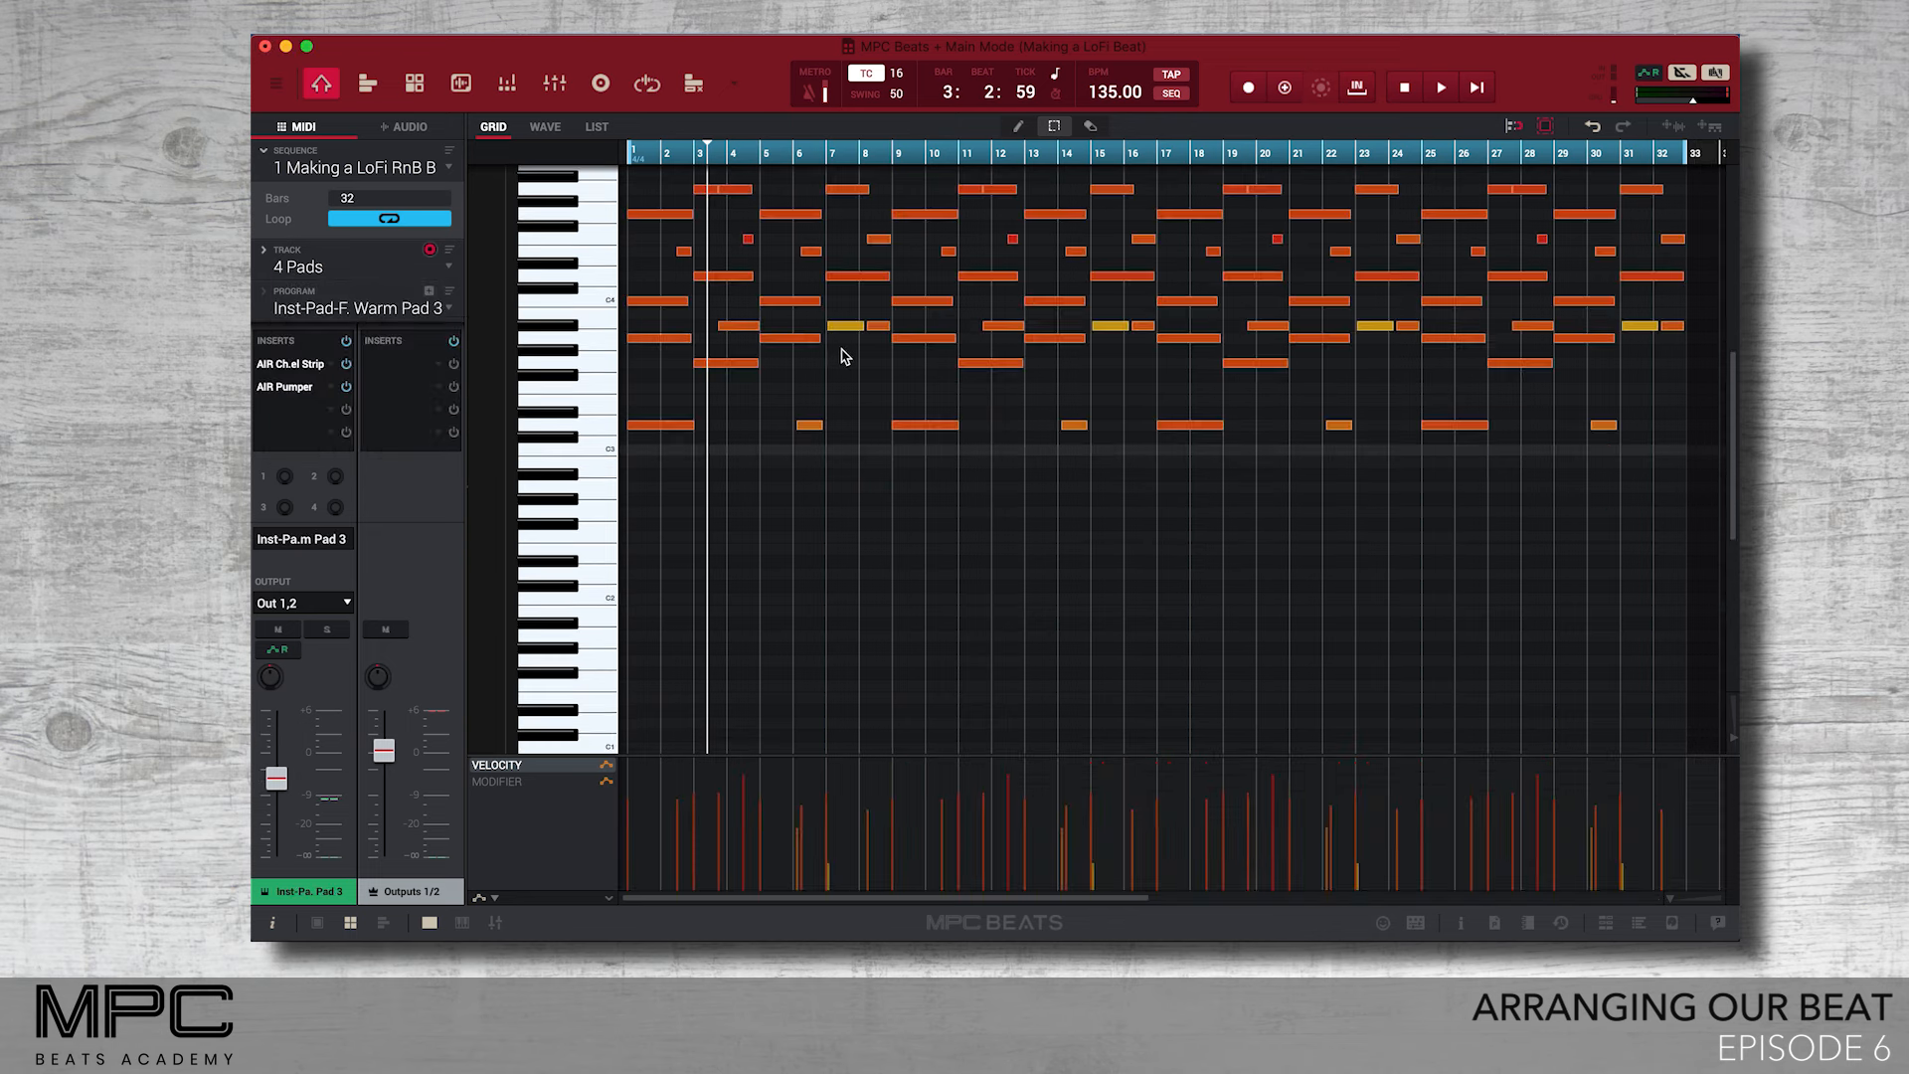
pyautogui.scroll(2, 841, 356)
pyautogui.scroll(2, 840, 358)
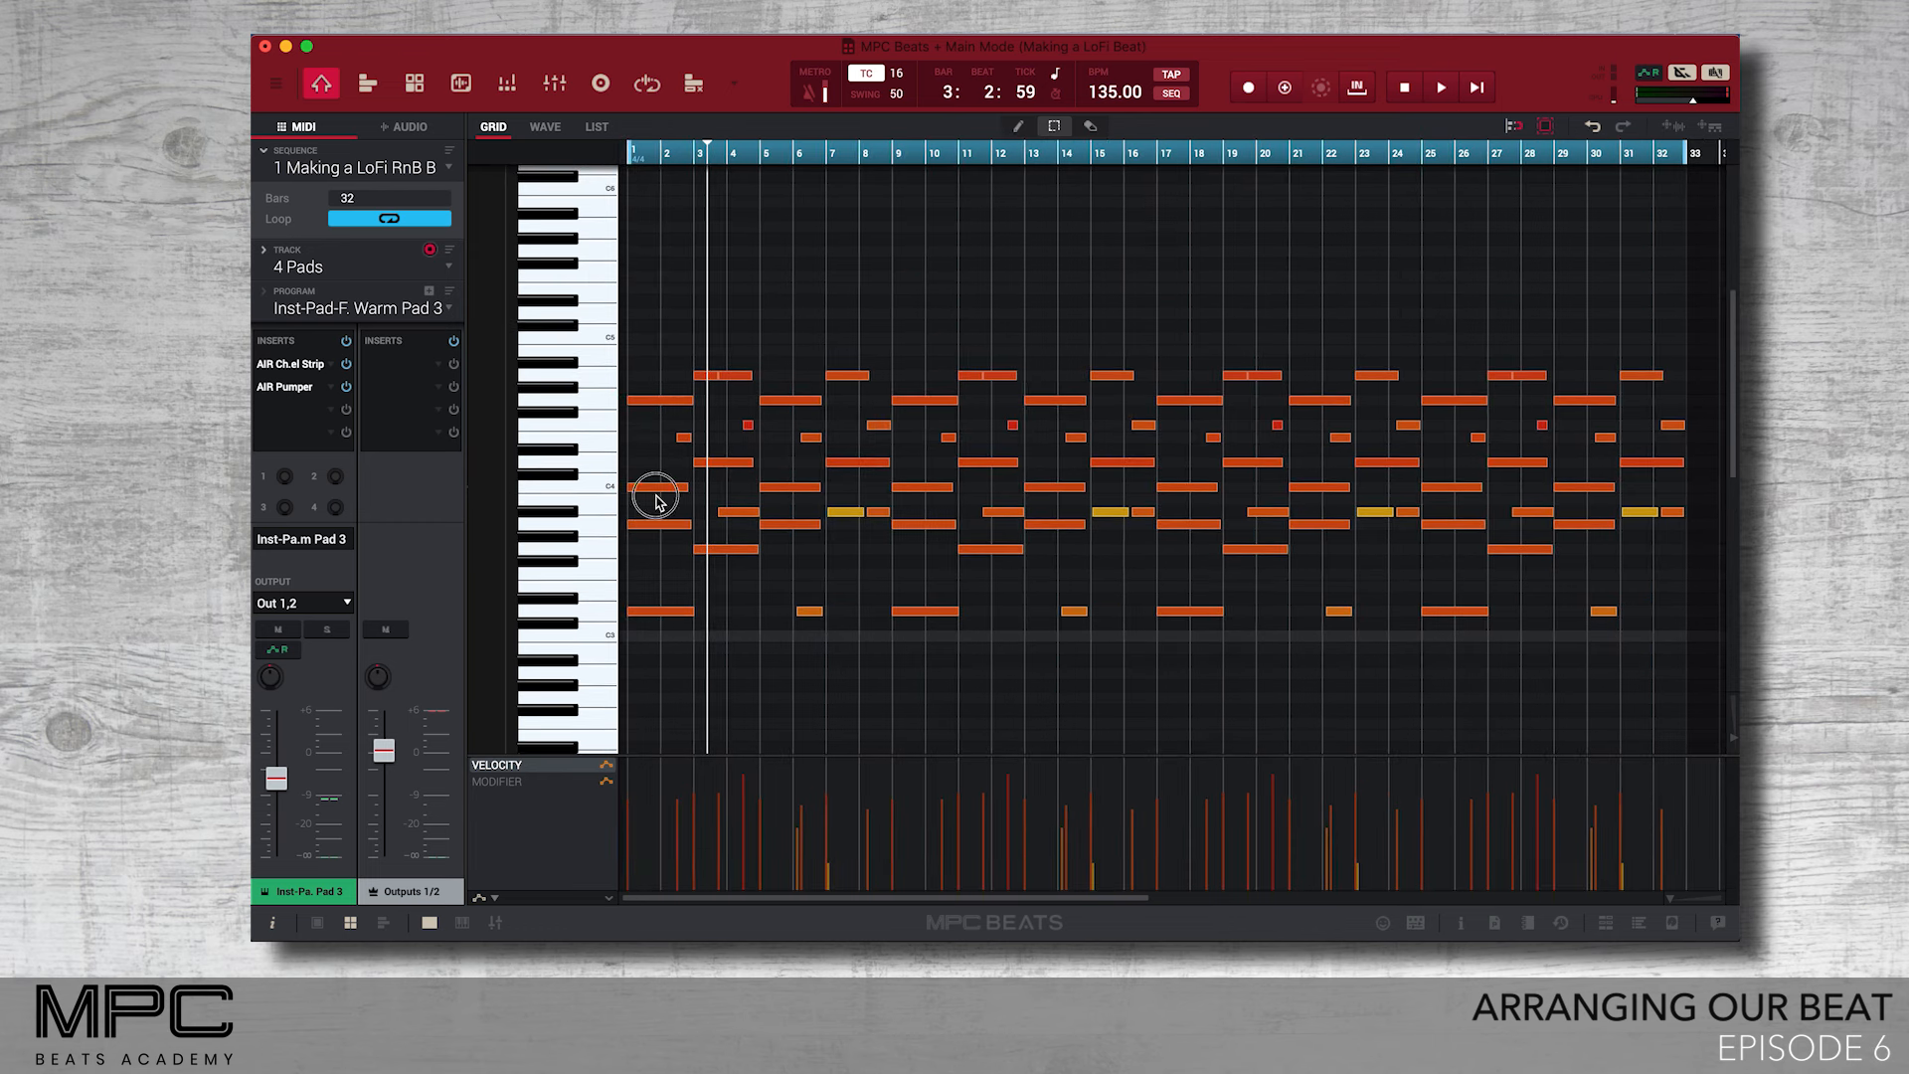
pyautogui.moveTo(628, 272); pyautogui.dragTo(1143, 649)
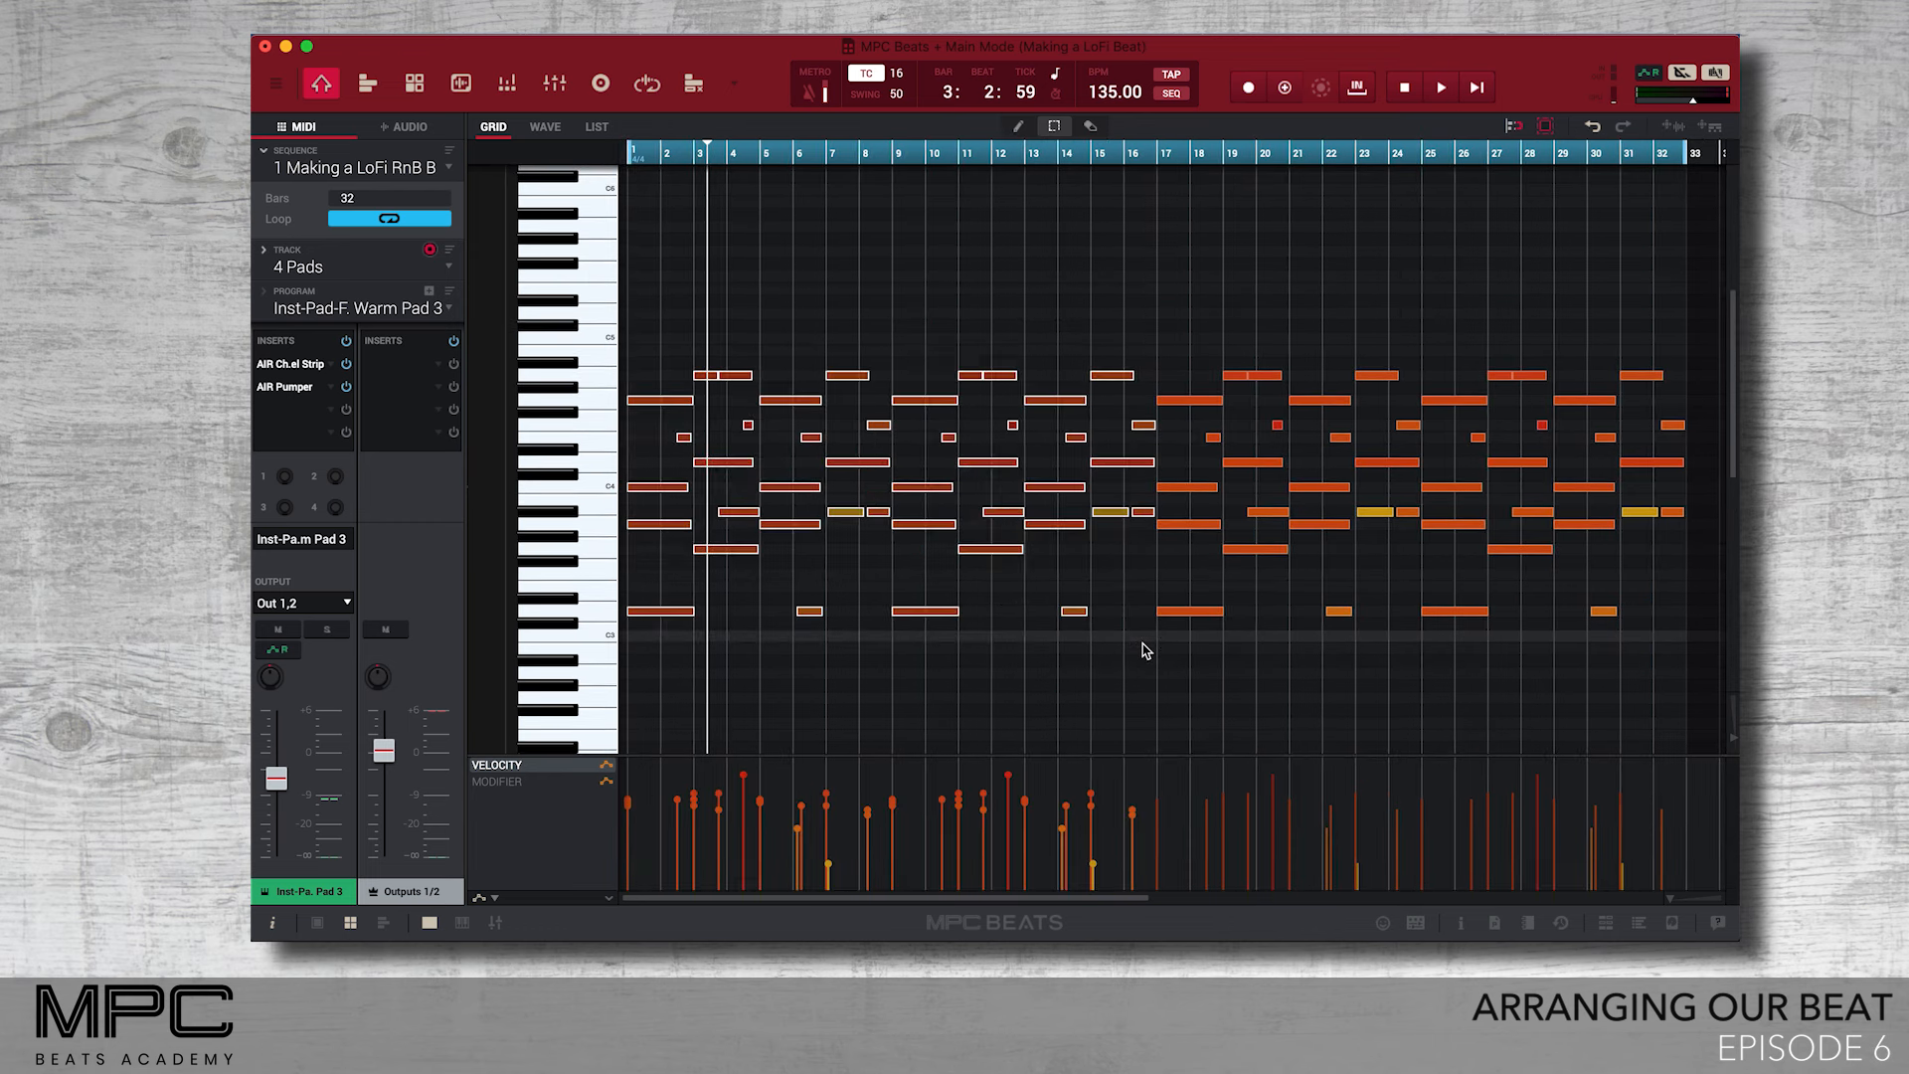
pyautogui.press('Delete')
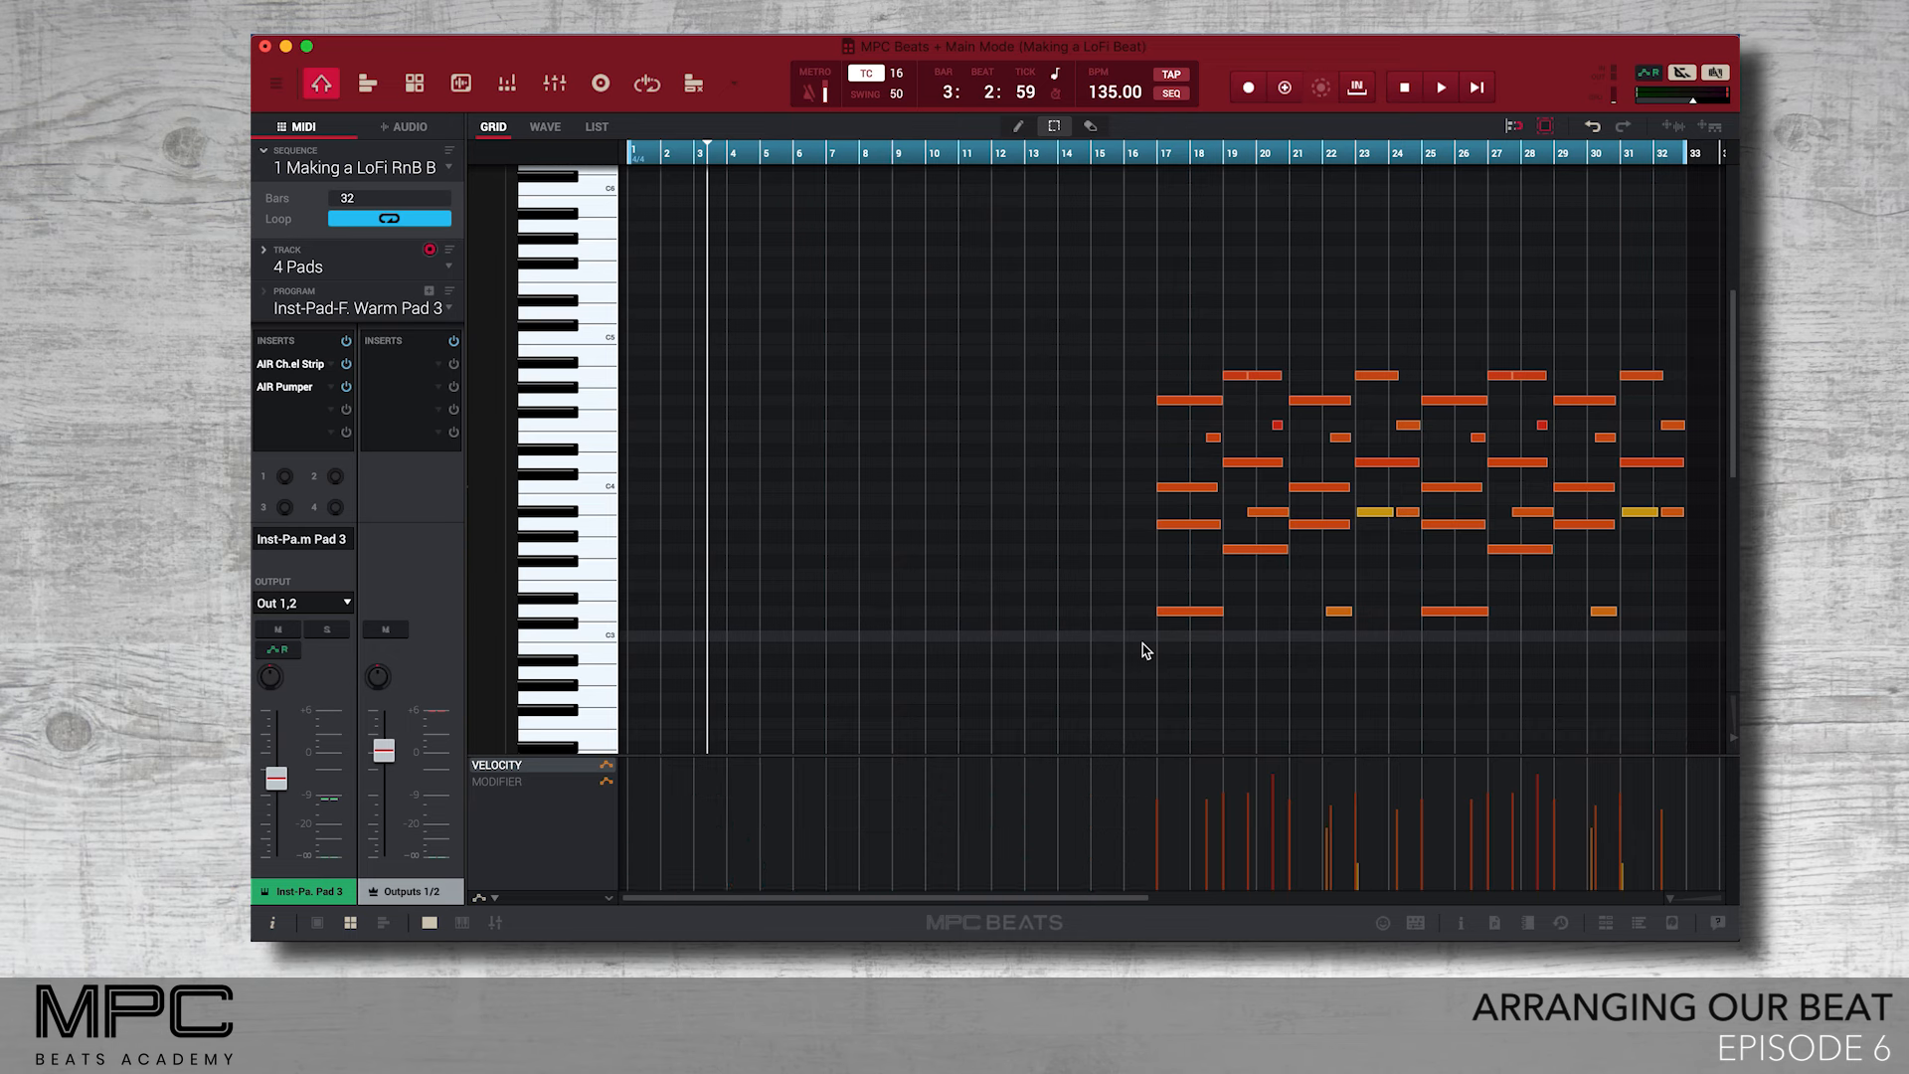
# Select the bell notes at the start and around the end of bar 4 on the 5 Bells track
pyautogui.click(449, 266)
pyautogui.click(403, 389)
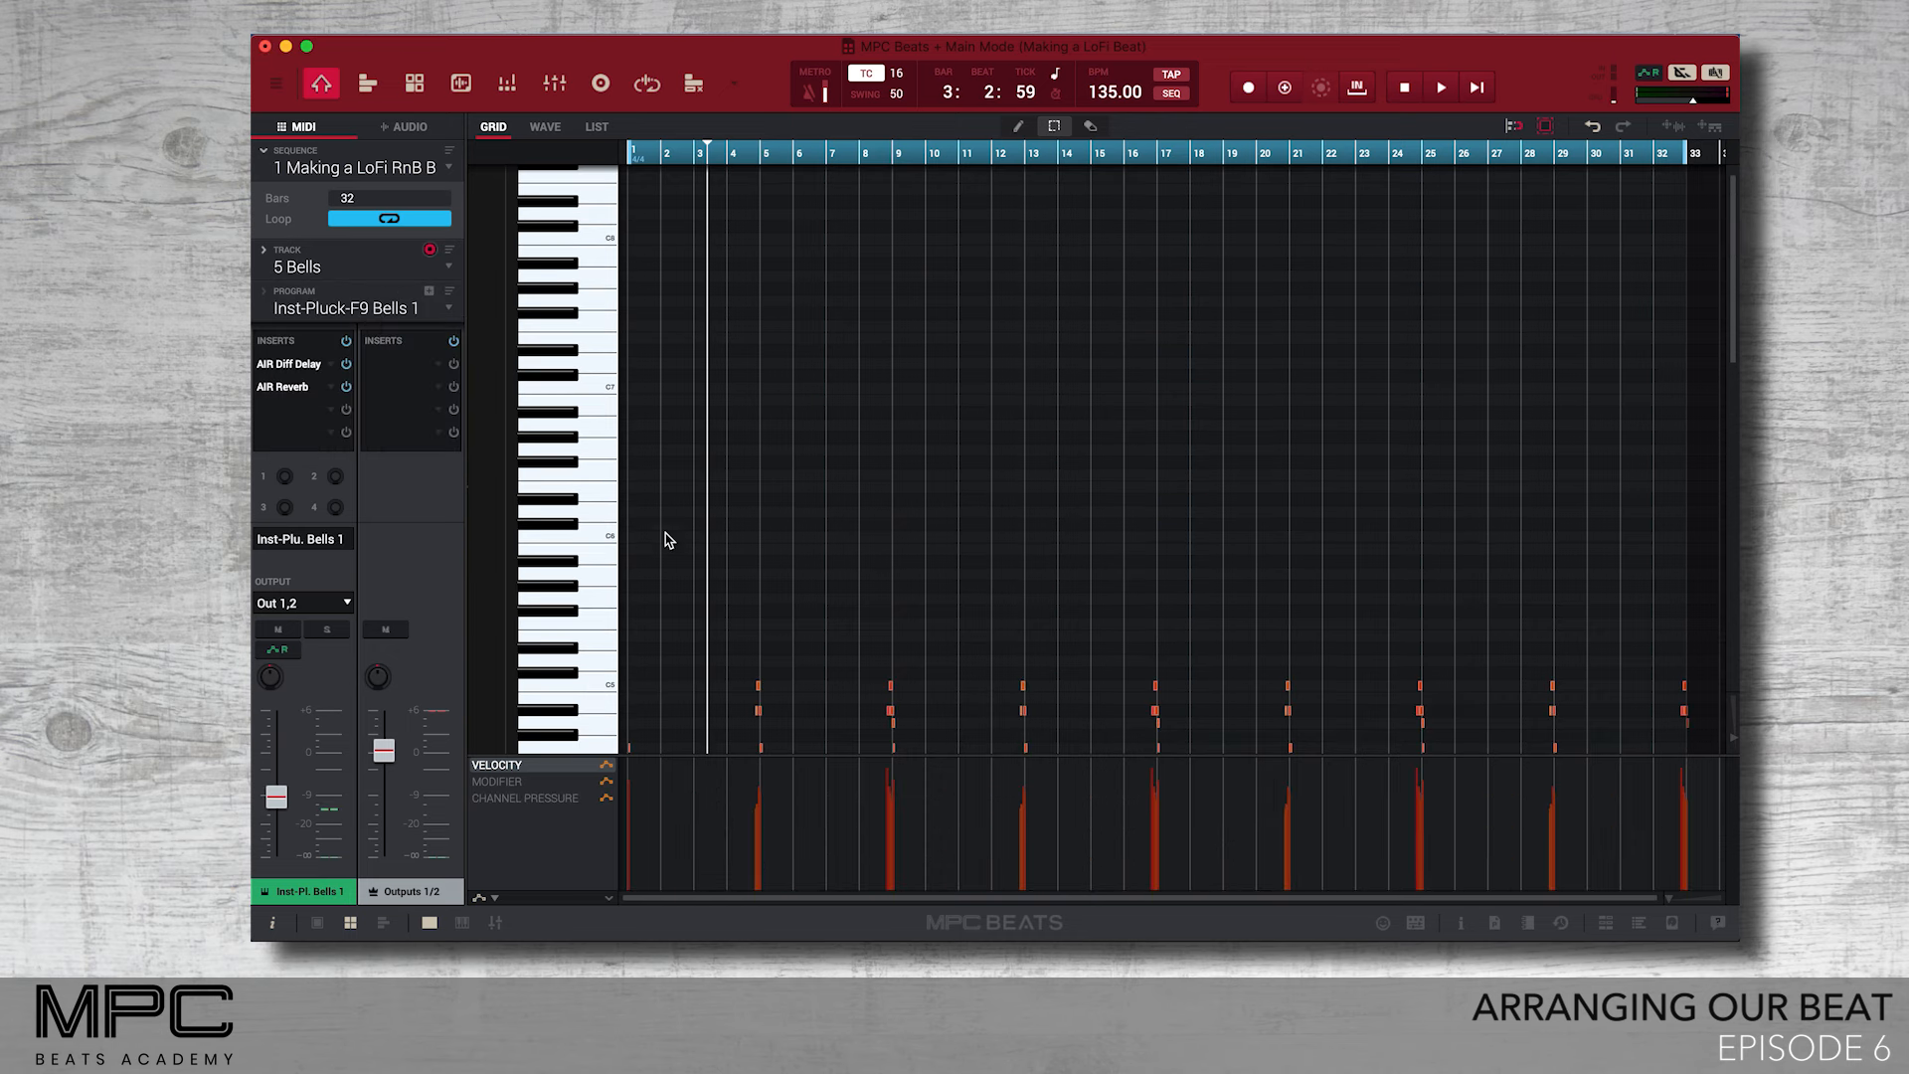
pyautogui.scroll(-3, 666, 540)
pyautogui.moveTo(627, 437); pyautogui.dragTo(875, 715)
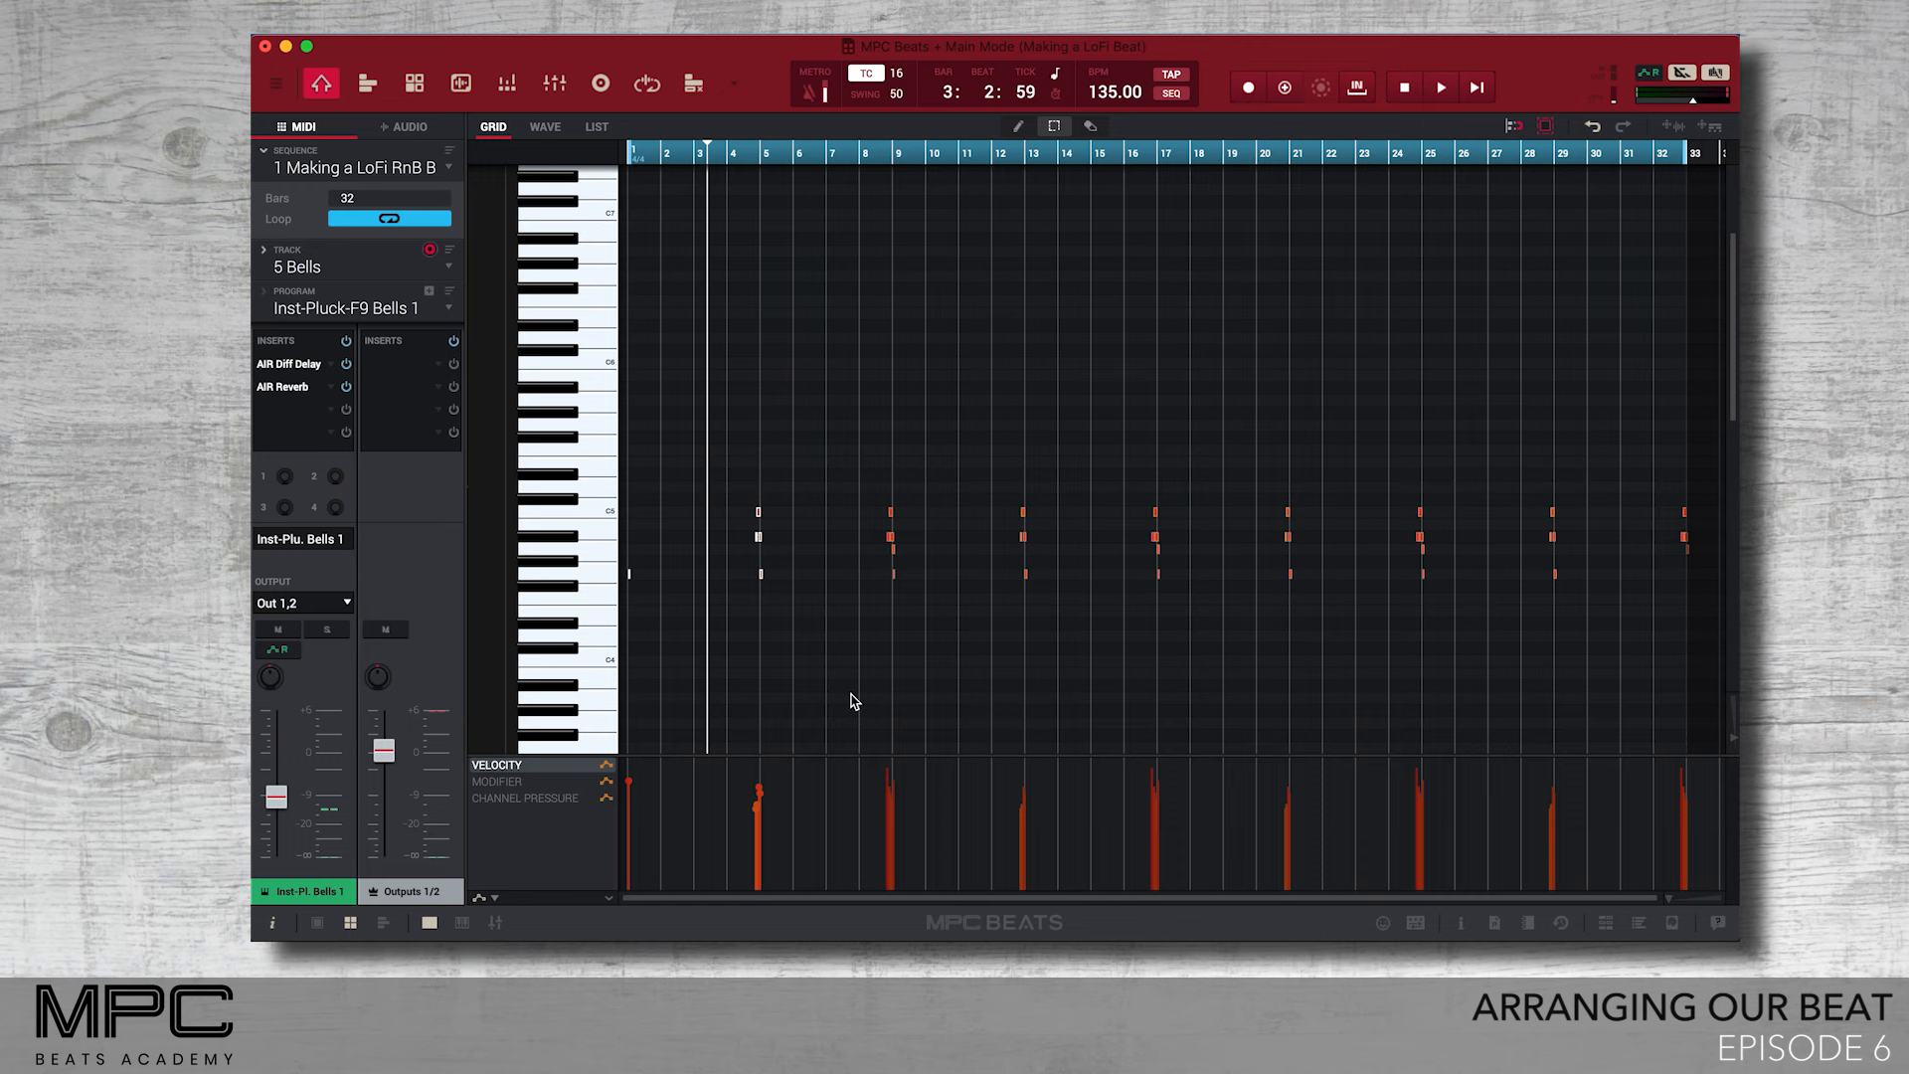
# Delete all string notes in the first 28 bars of the 6 Strings track
pyautogui.click(448, 266)
pyautogui.click(390, 388)
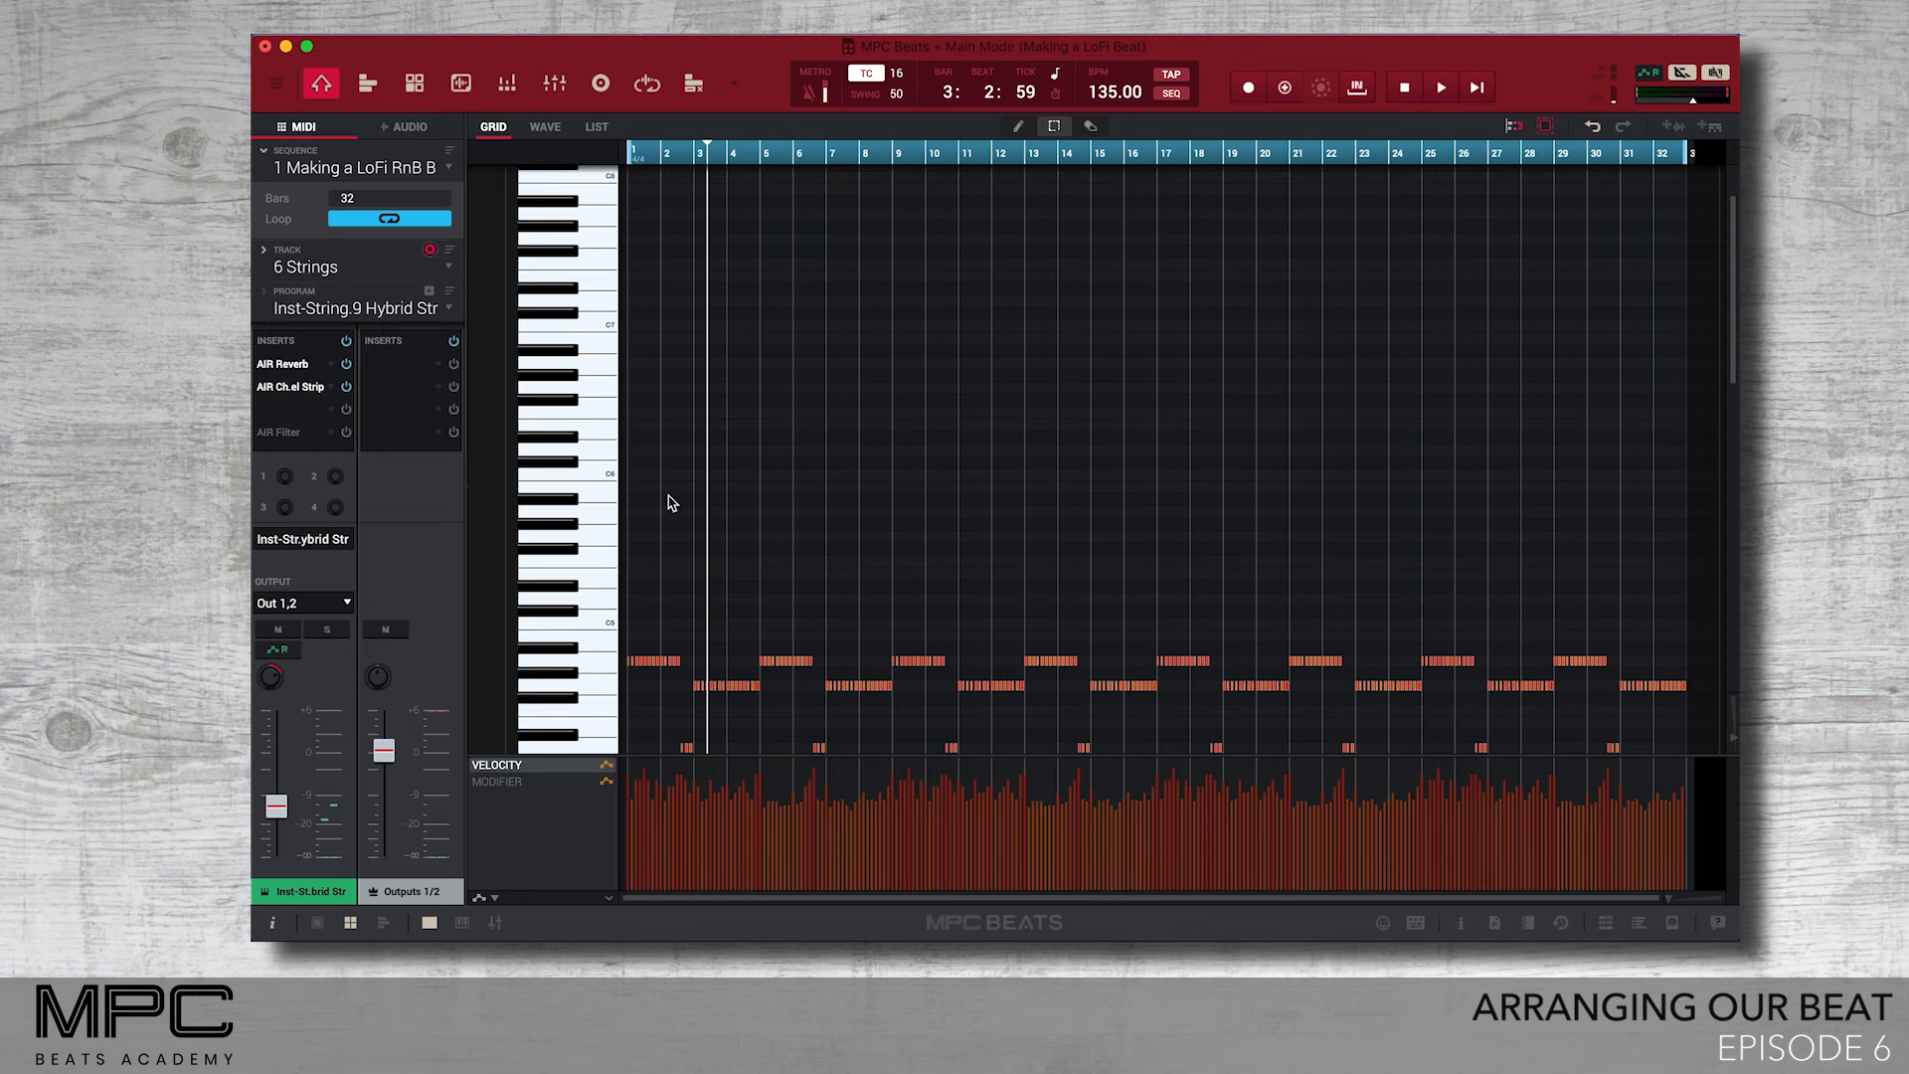
pyautogui.scroll(-3, 666, 497)
pyautogui.moveTo(629, 338); pyautogui.dragTo(1552, 606)
pyautogui.press('Delete')
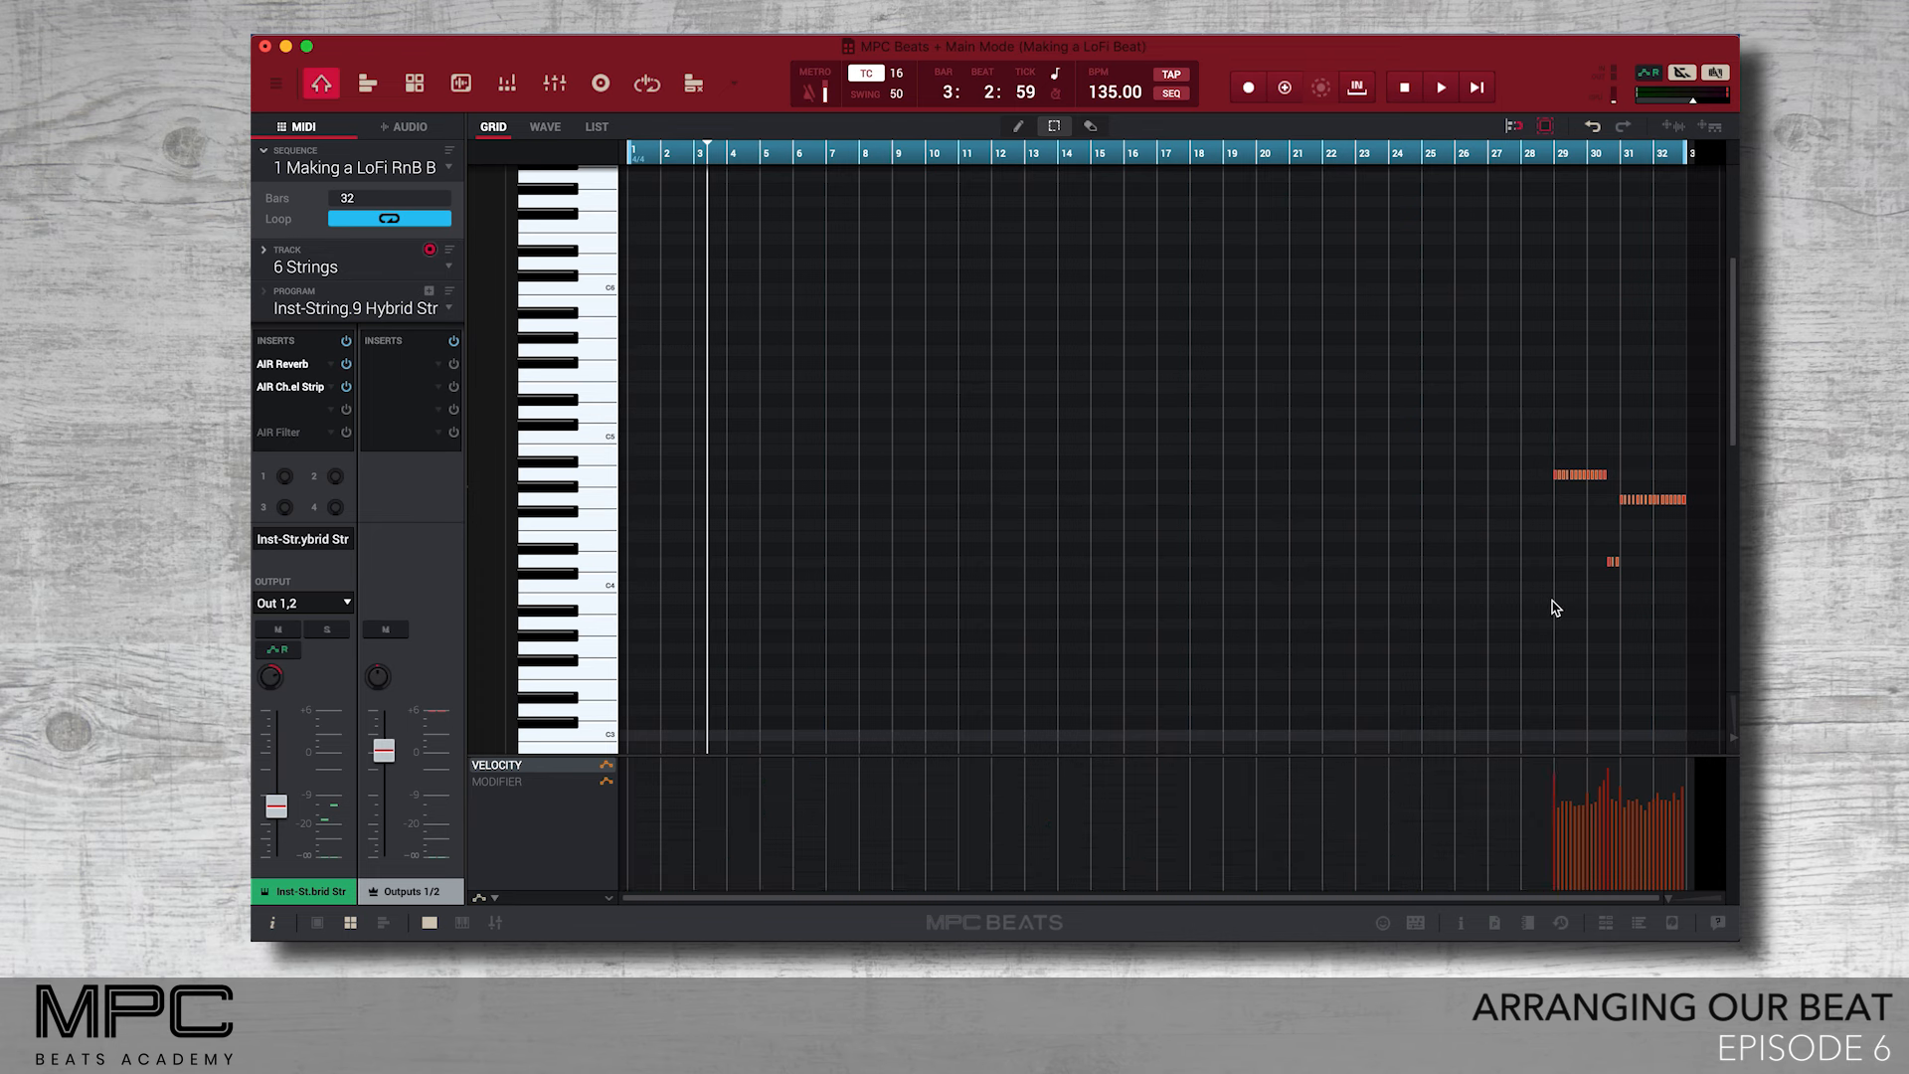
# Delete the pluck notes from bar 1 up to about bar 28 on the 7 Pluck track
pyautogui.click(445, 268)
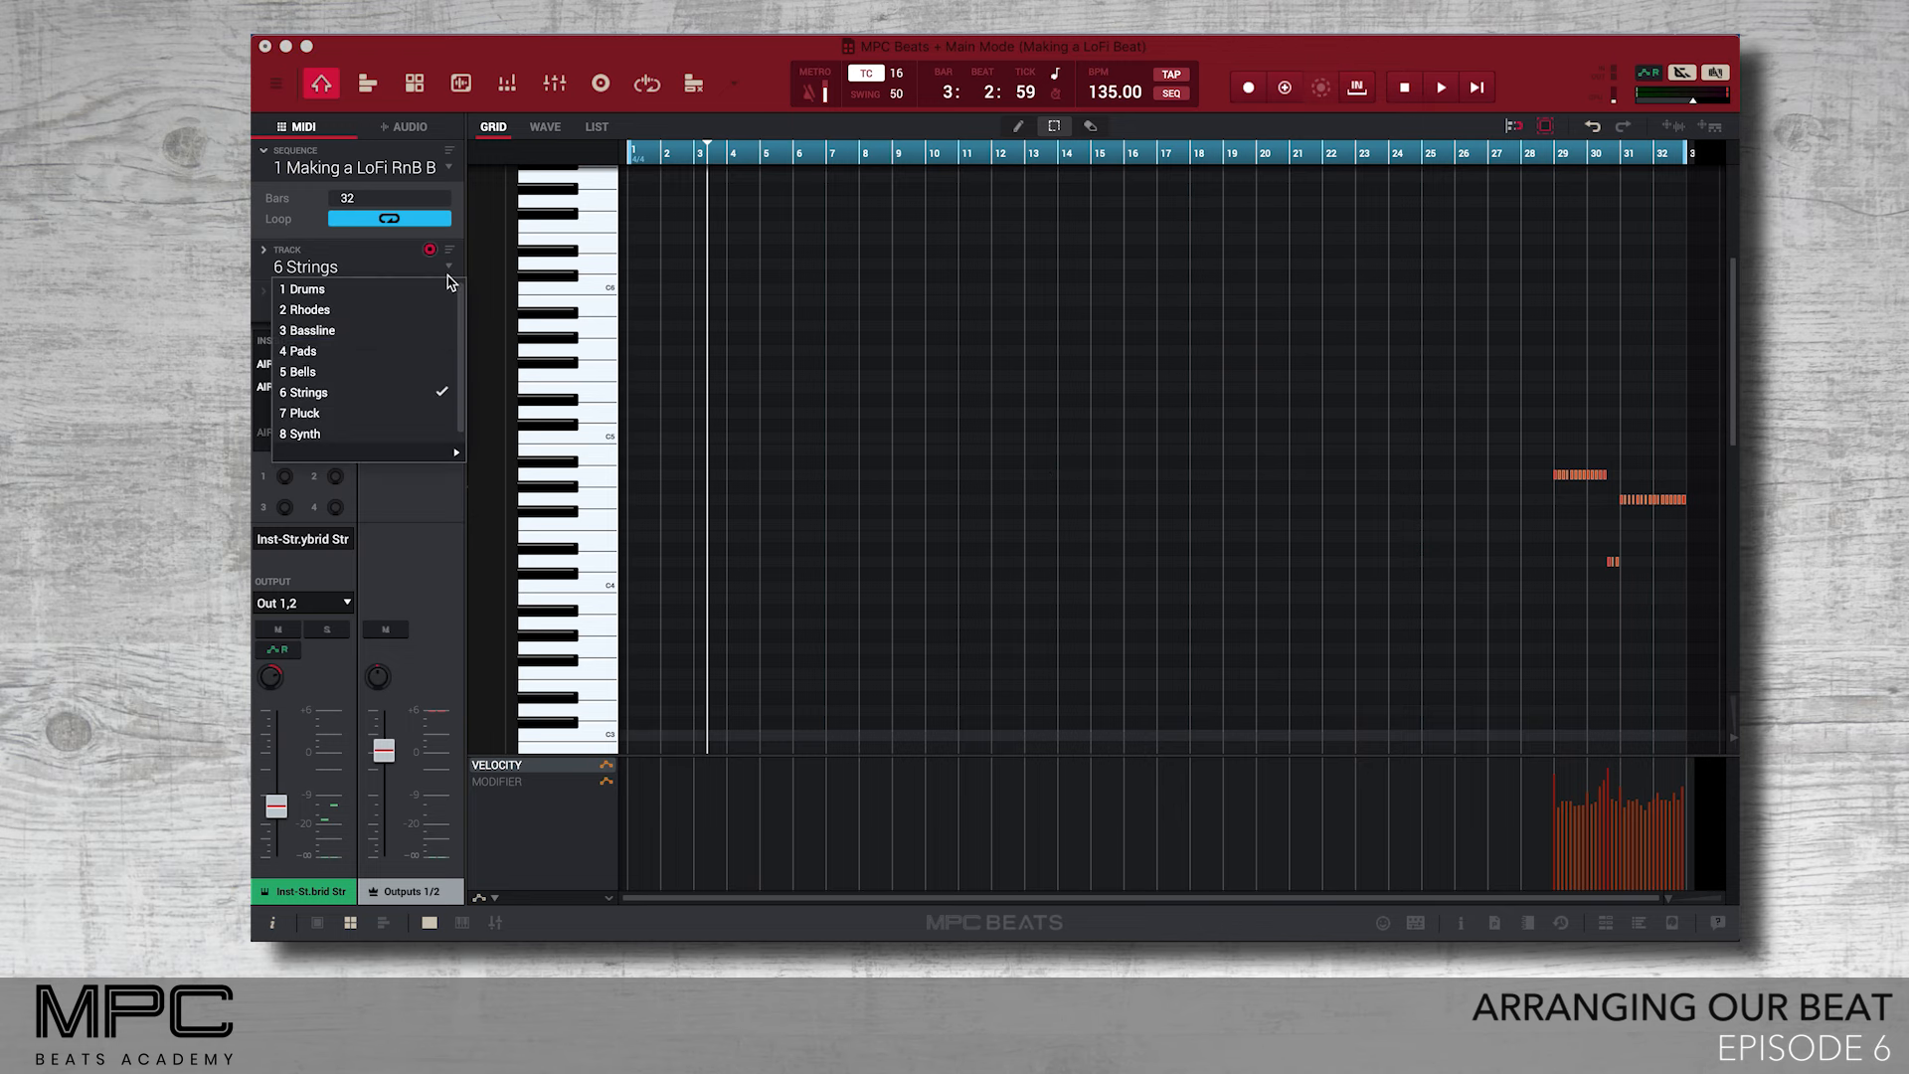
pyautogui.click(407, 413)
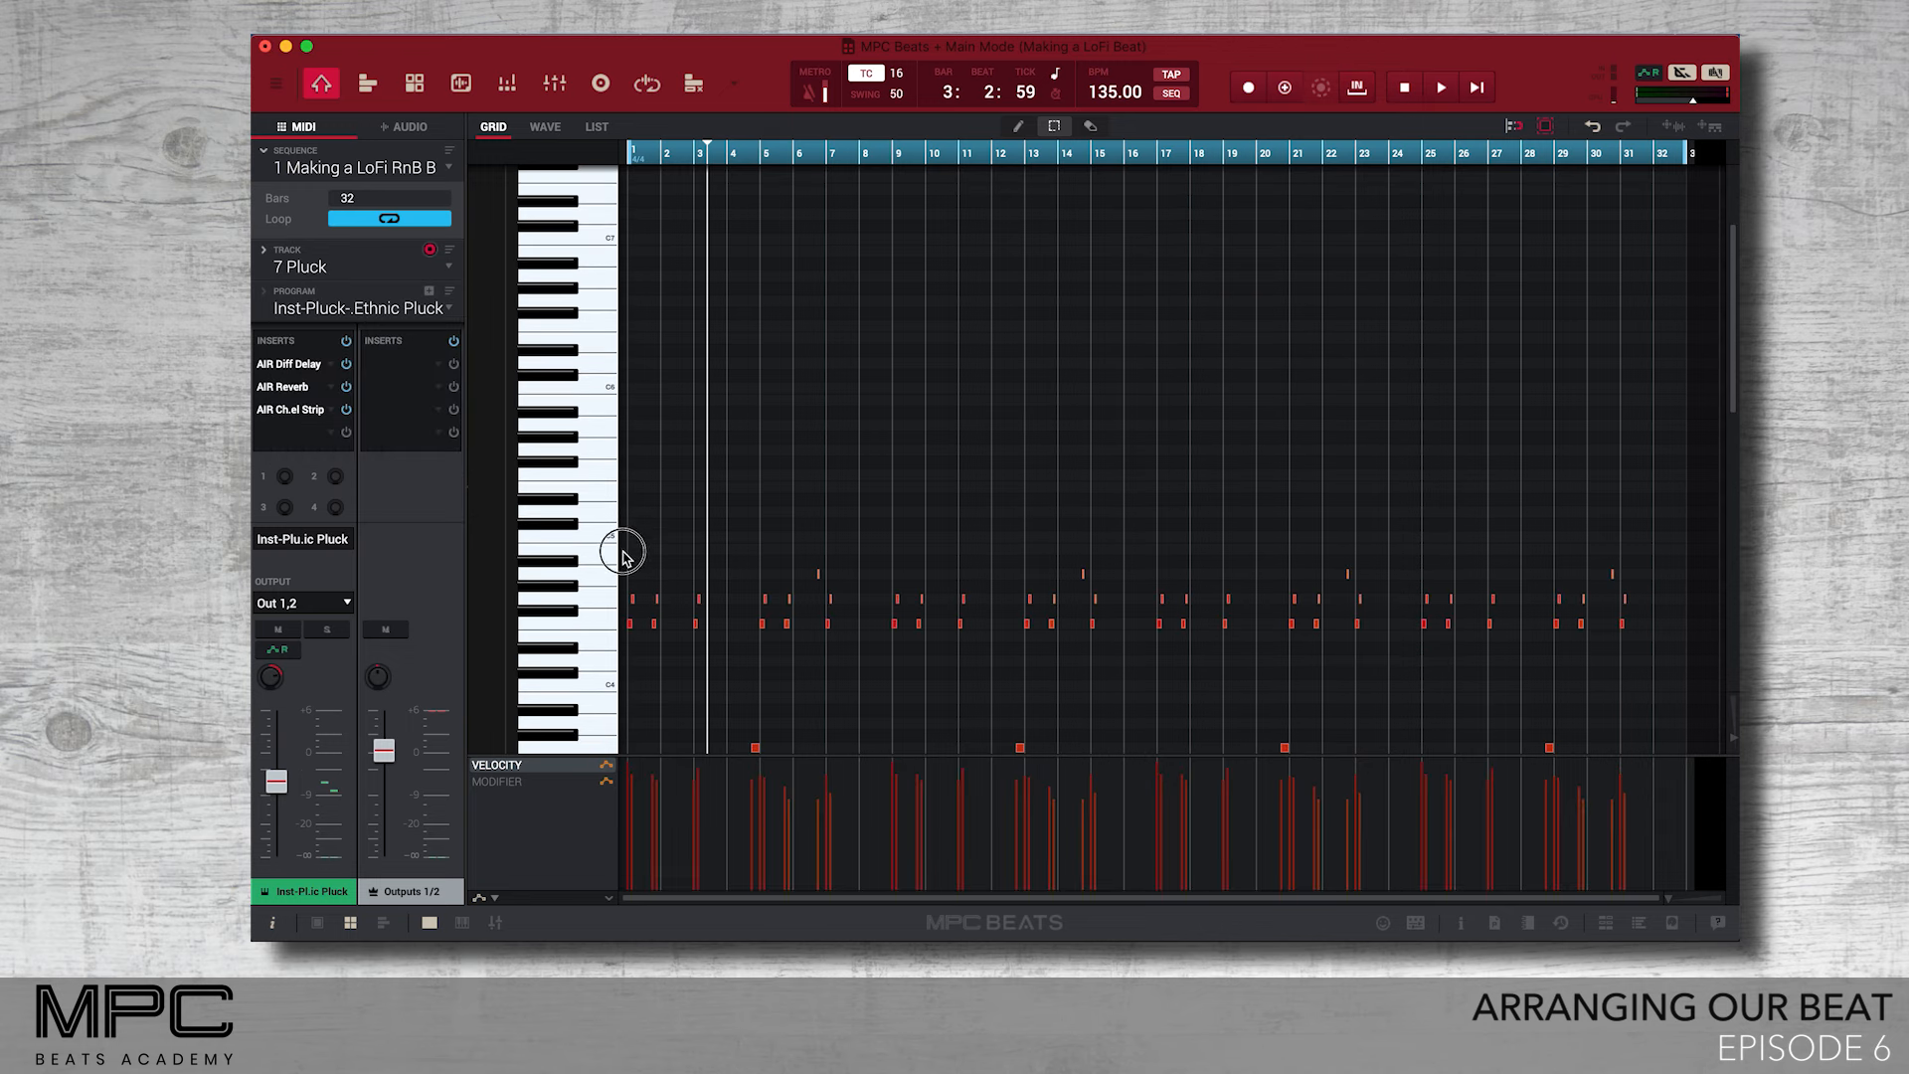
pyautogui.moveTo(625, 555); pyautogui.dragTo(1530, 498)
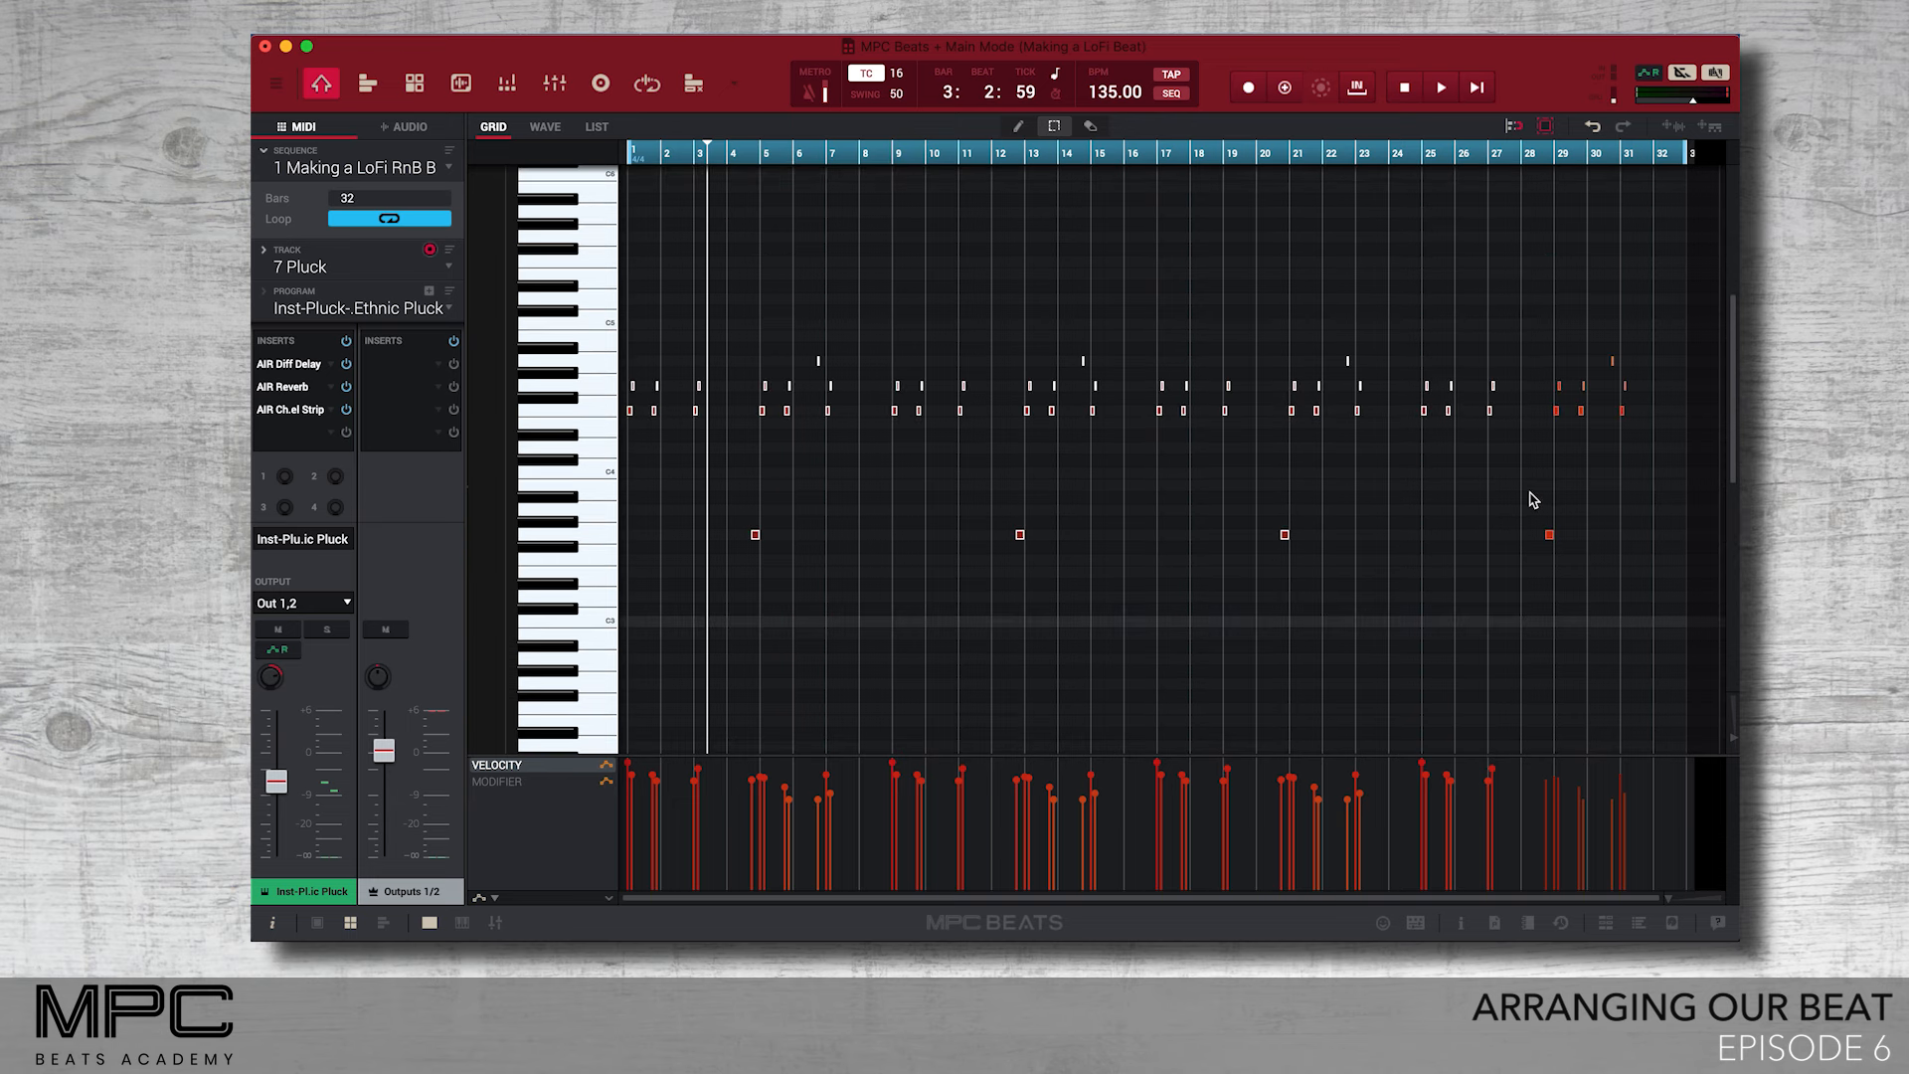
pyautogui.press('Delete')
pyautogui.scroll(2, 1081, 527)
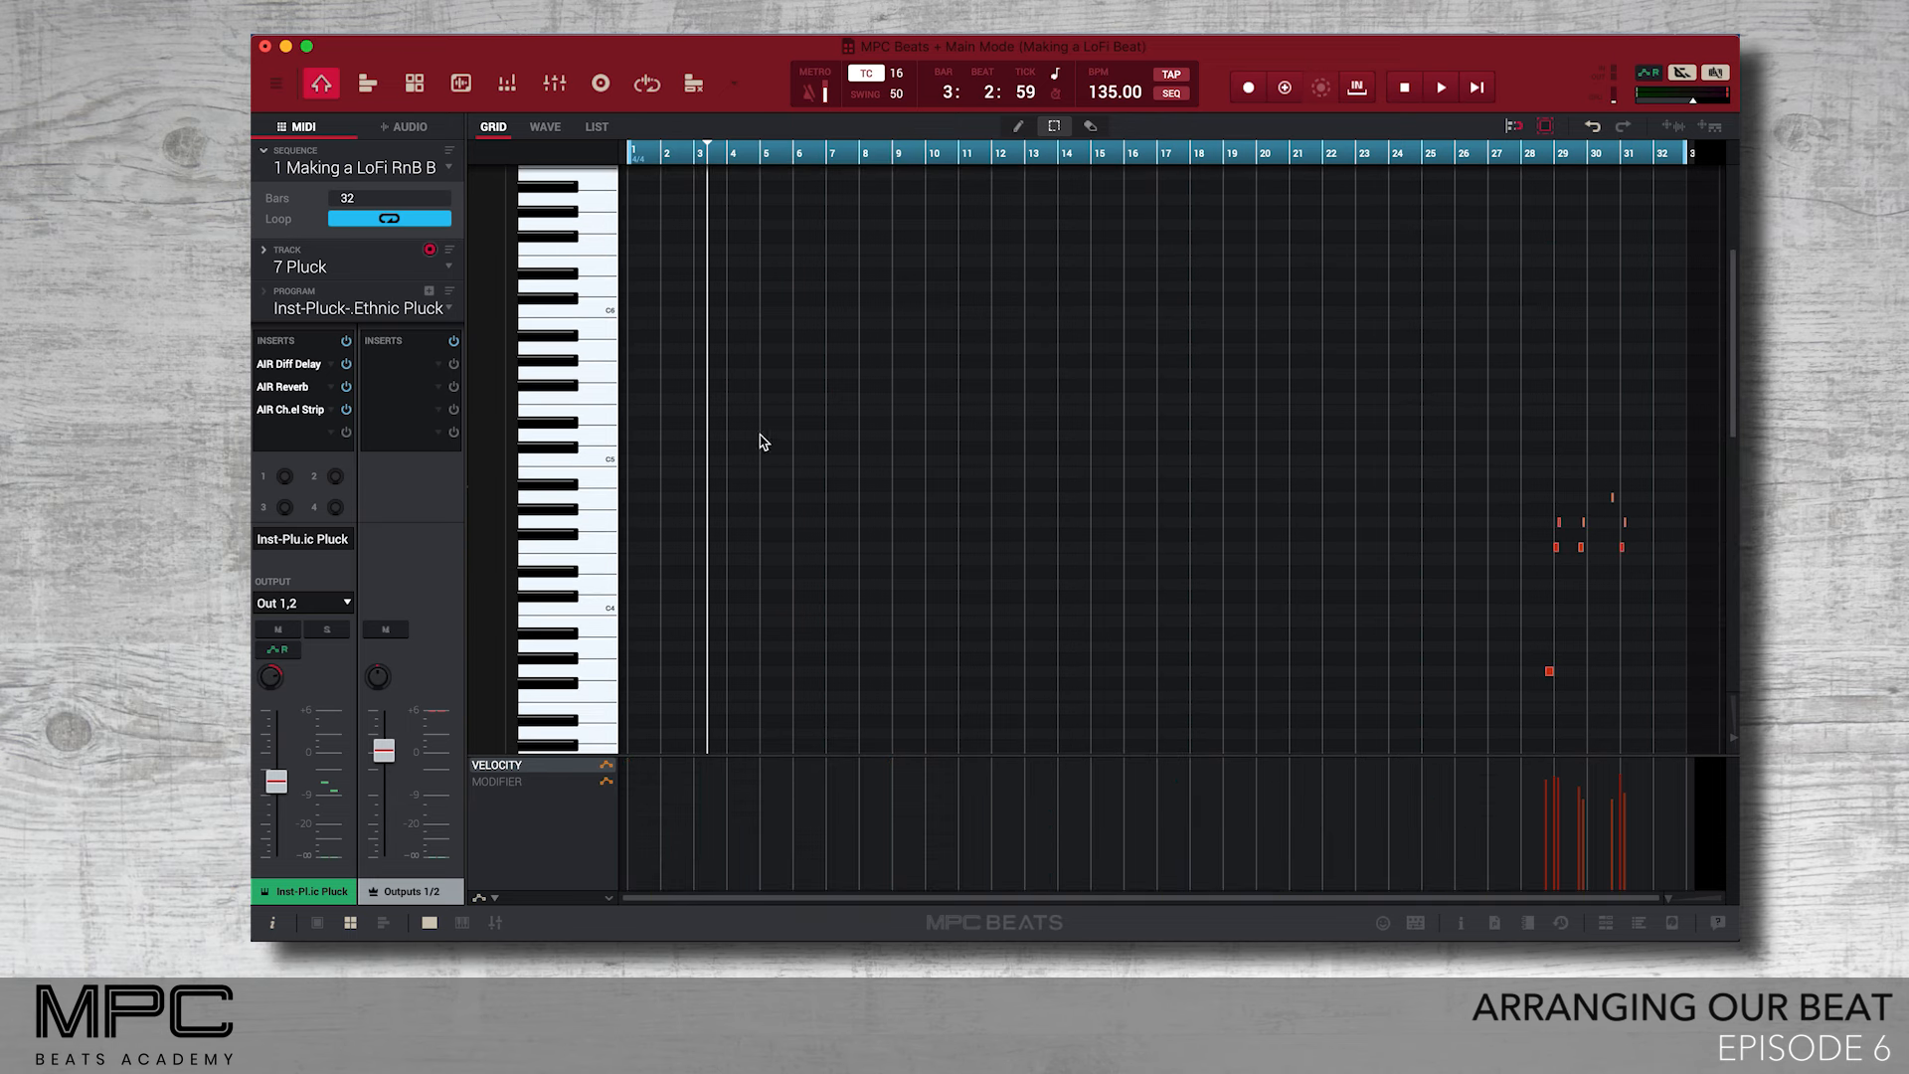
# Return to the 1 Drums track and extend the sequence to 64 bars
pyautogui.click(447, 270)
pyautogui.click(422, 287)
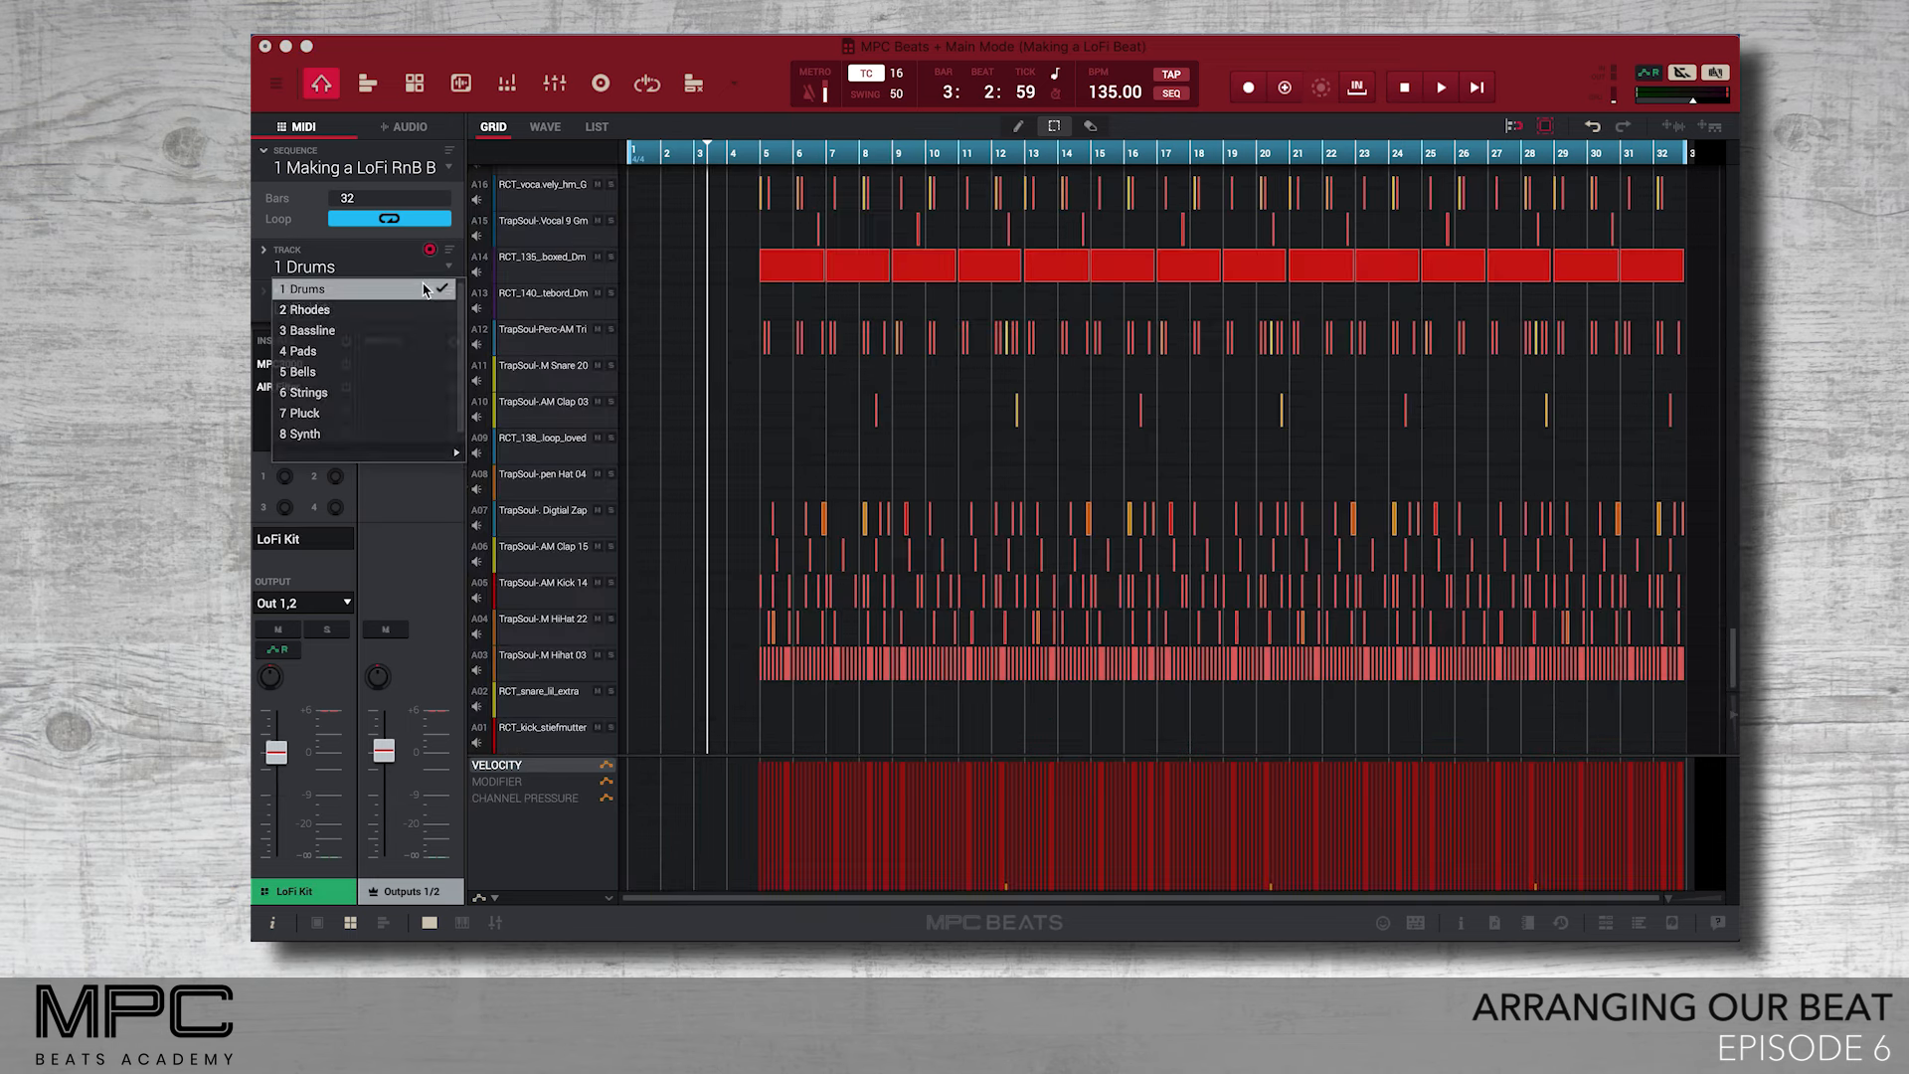
pyautogui.scroll(2, 733, 351)
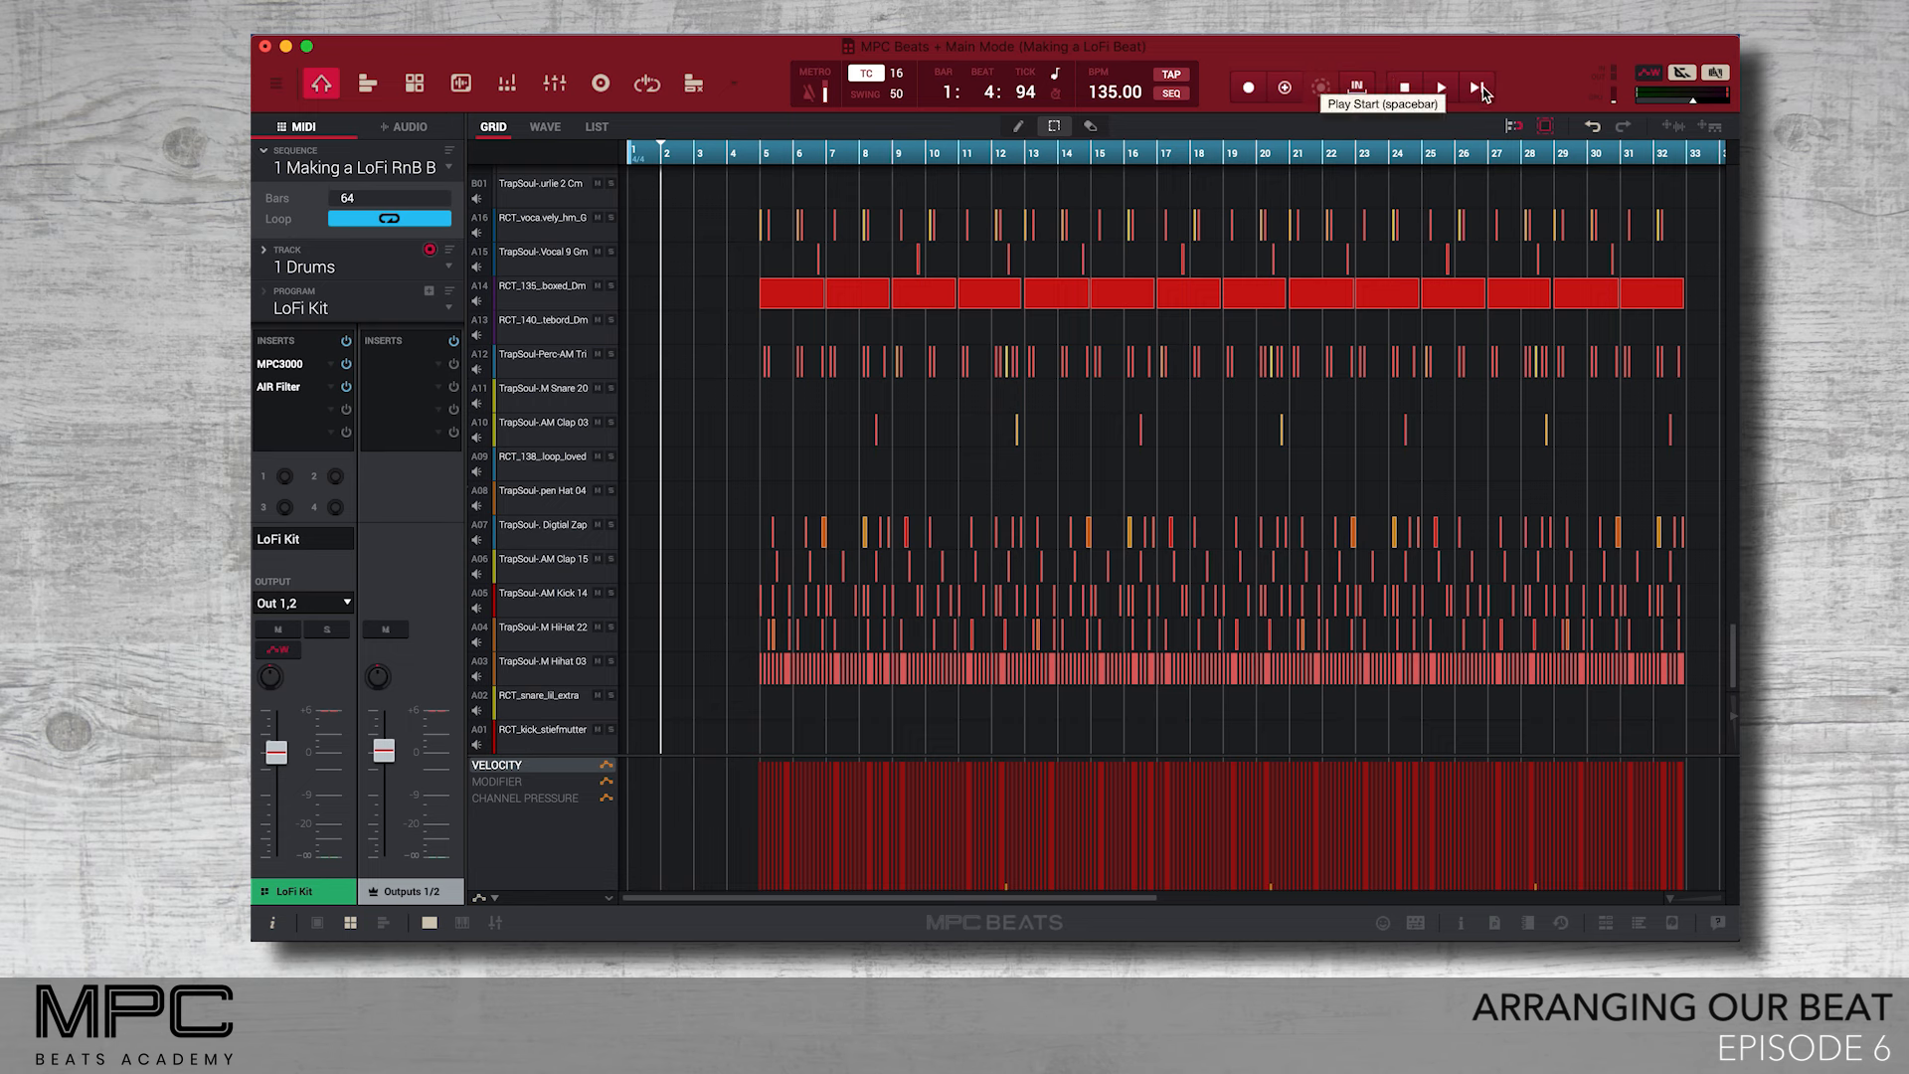
# Overdub AIR Filter cutoff automation on the drums, low from just before bar 5 and rising to 20.0 kHz by bar 9
pyautogui.click(1480, 89)
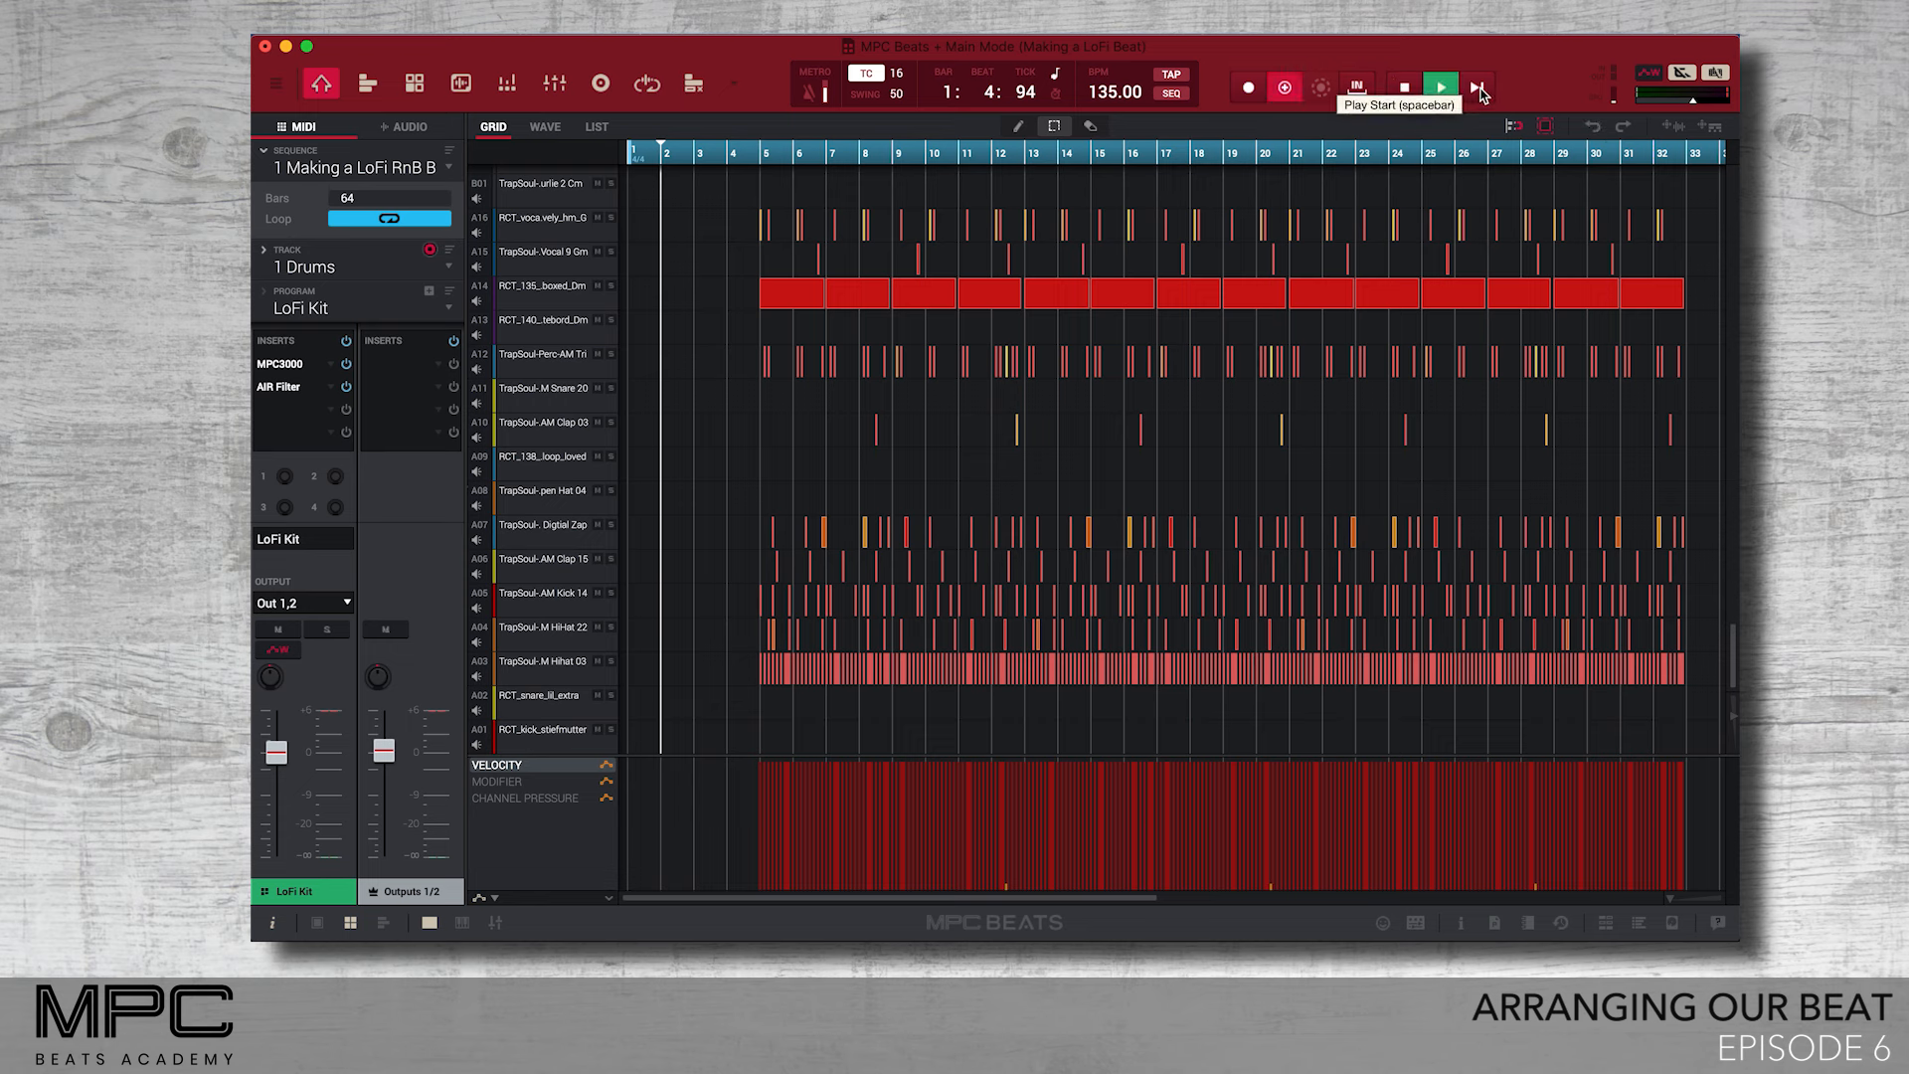
pyautogui.click(1480, 90)
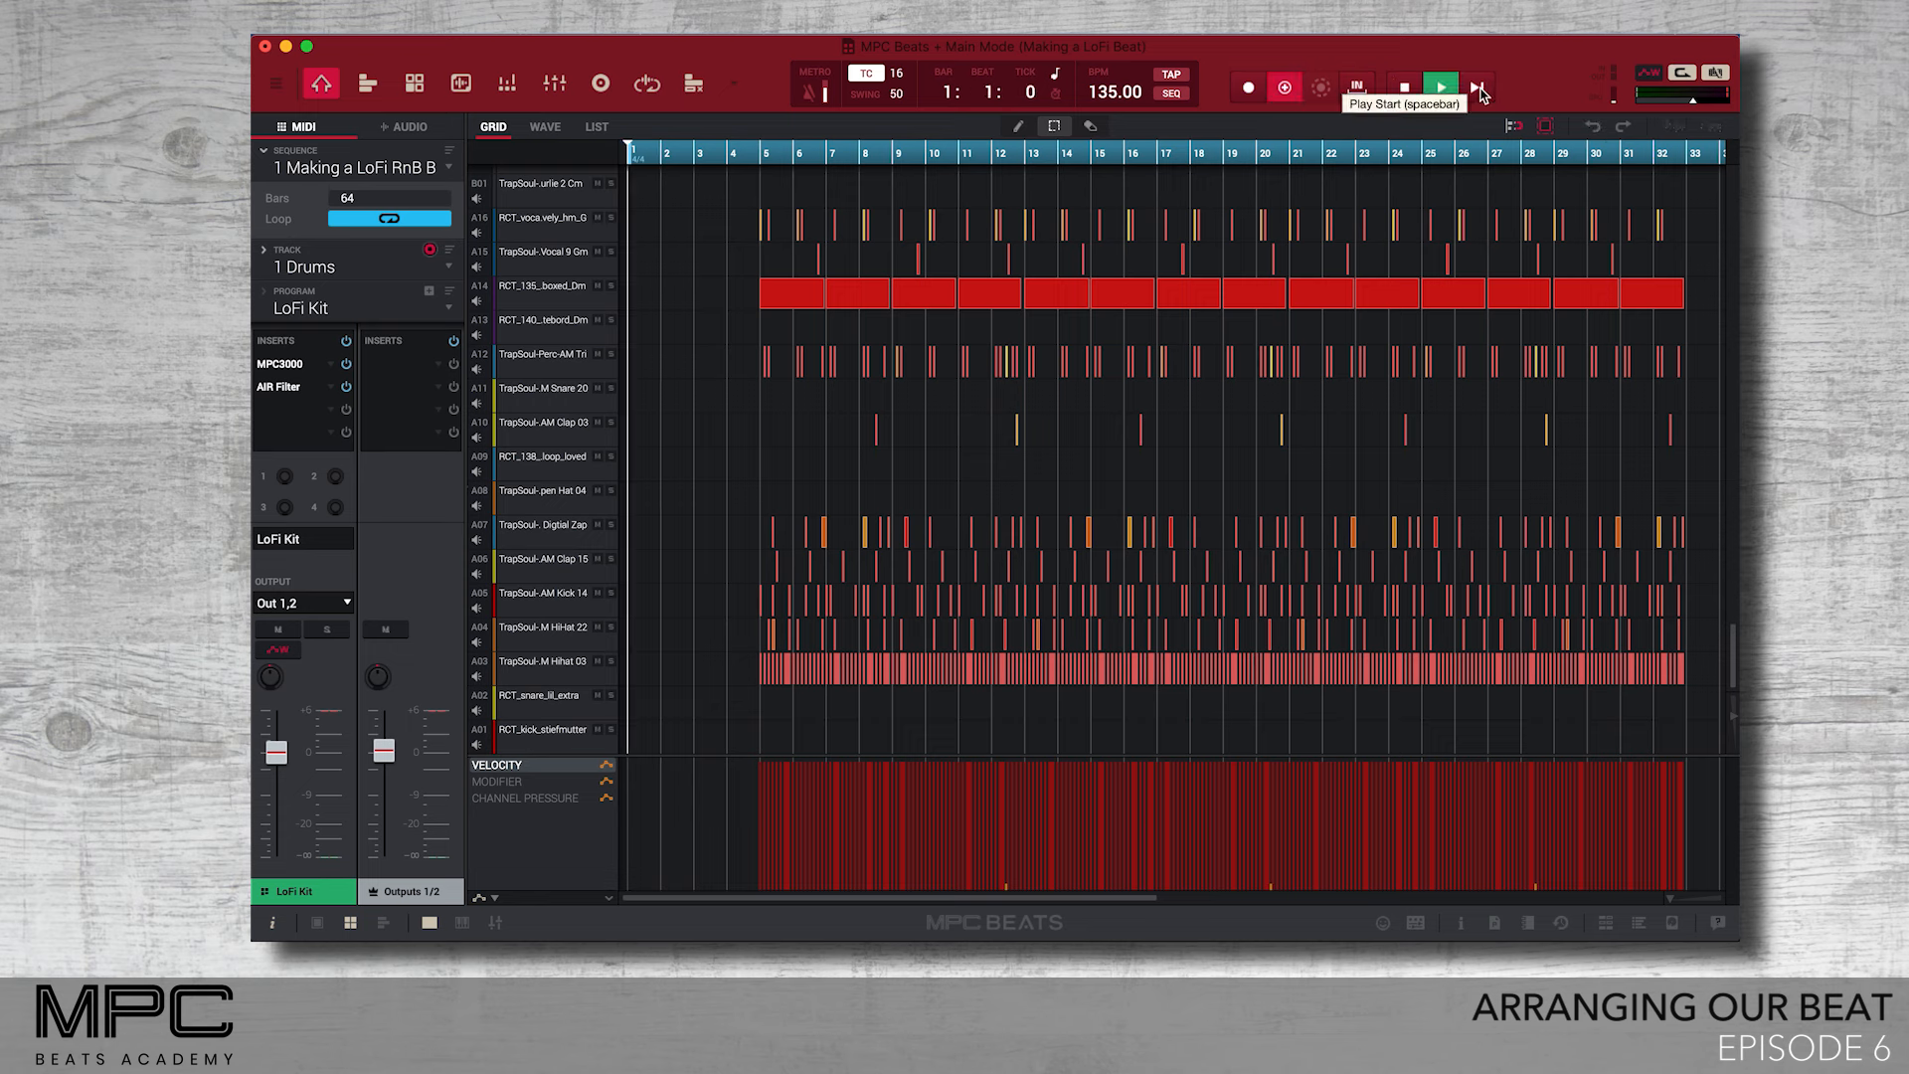
pyautogui.doubleClick(282, 388)
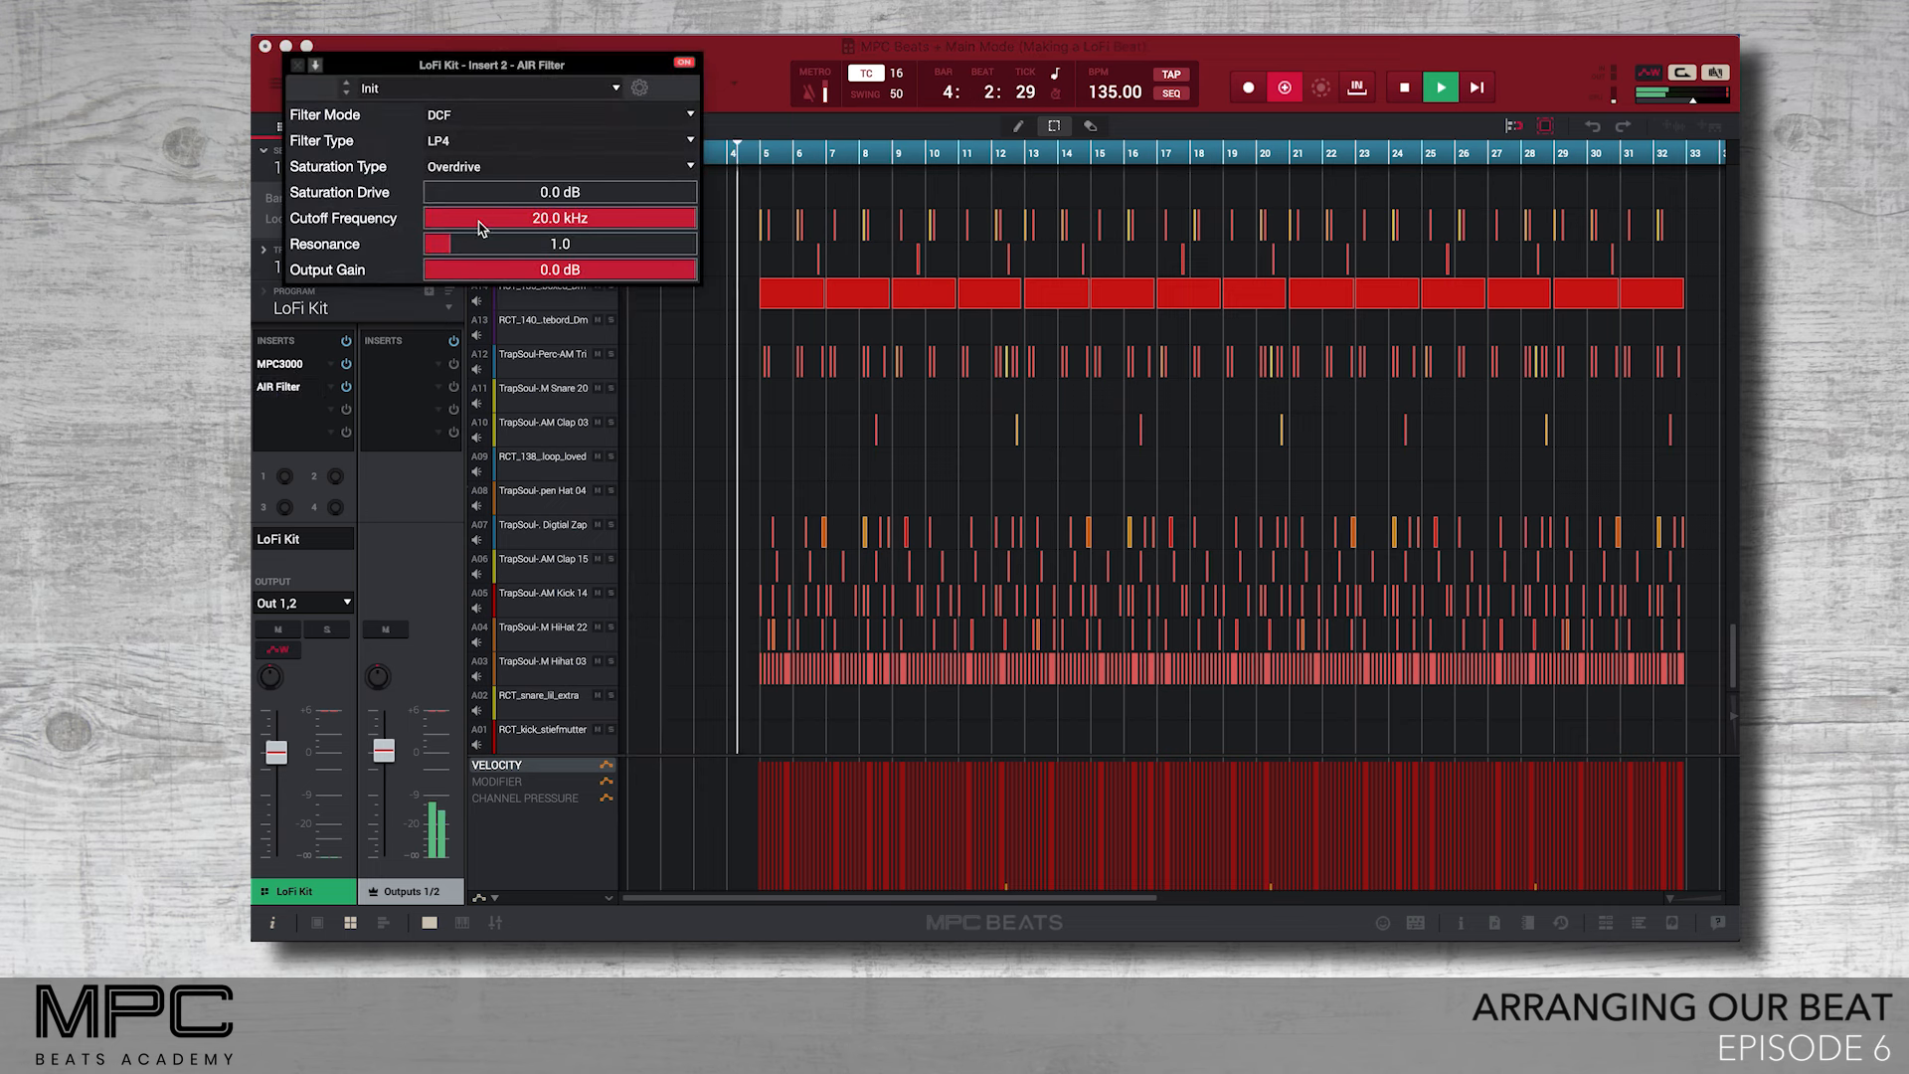
pyautogui.moveTo(478, 228); pyautogui.dragTo(746, 223)
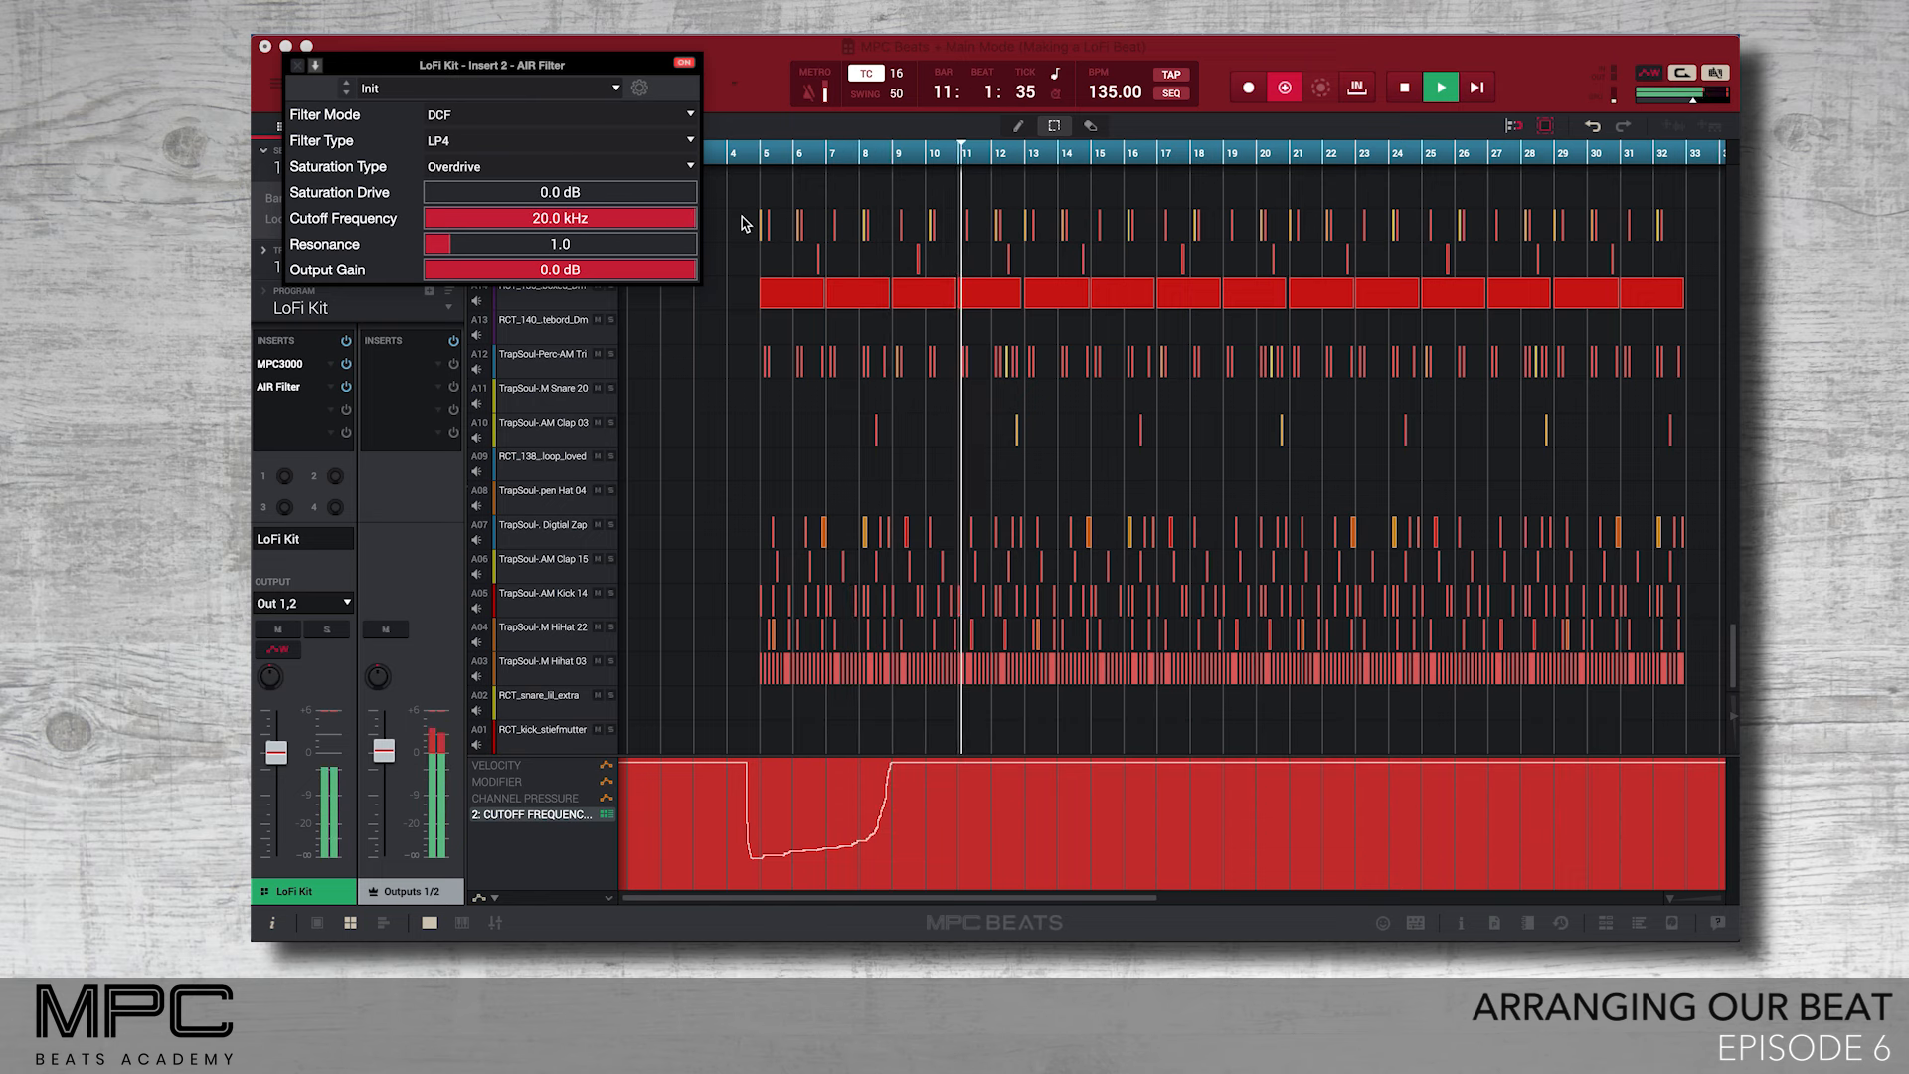
pyautogui.click(1283, 85)
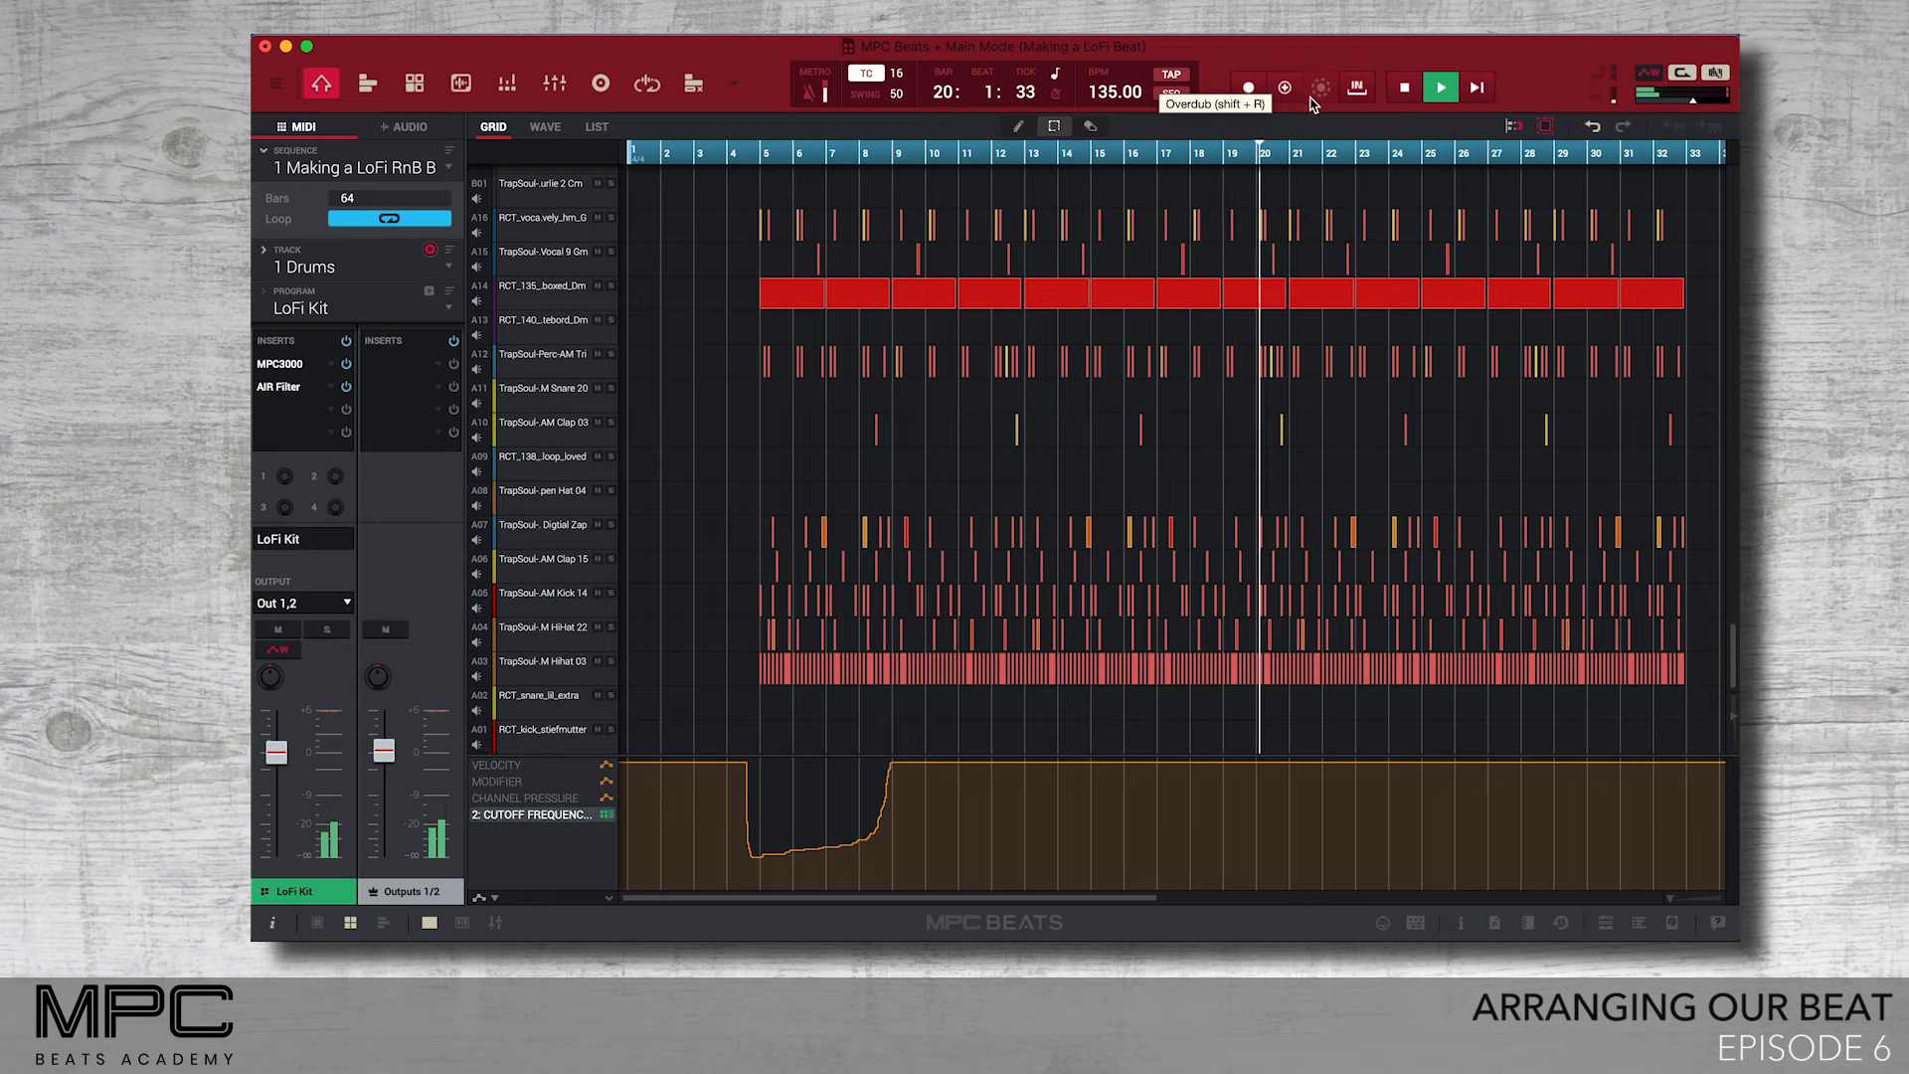
# Try to overdub a second AIR Filter cutoff dip on the drums from bar 24, rising back to 20.0 kHz around bar 29
pyautogui.click(1284, 87)
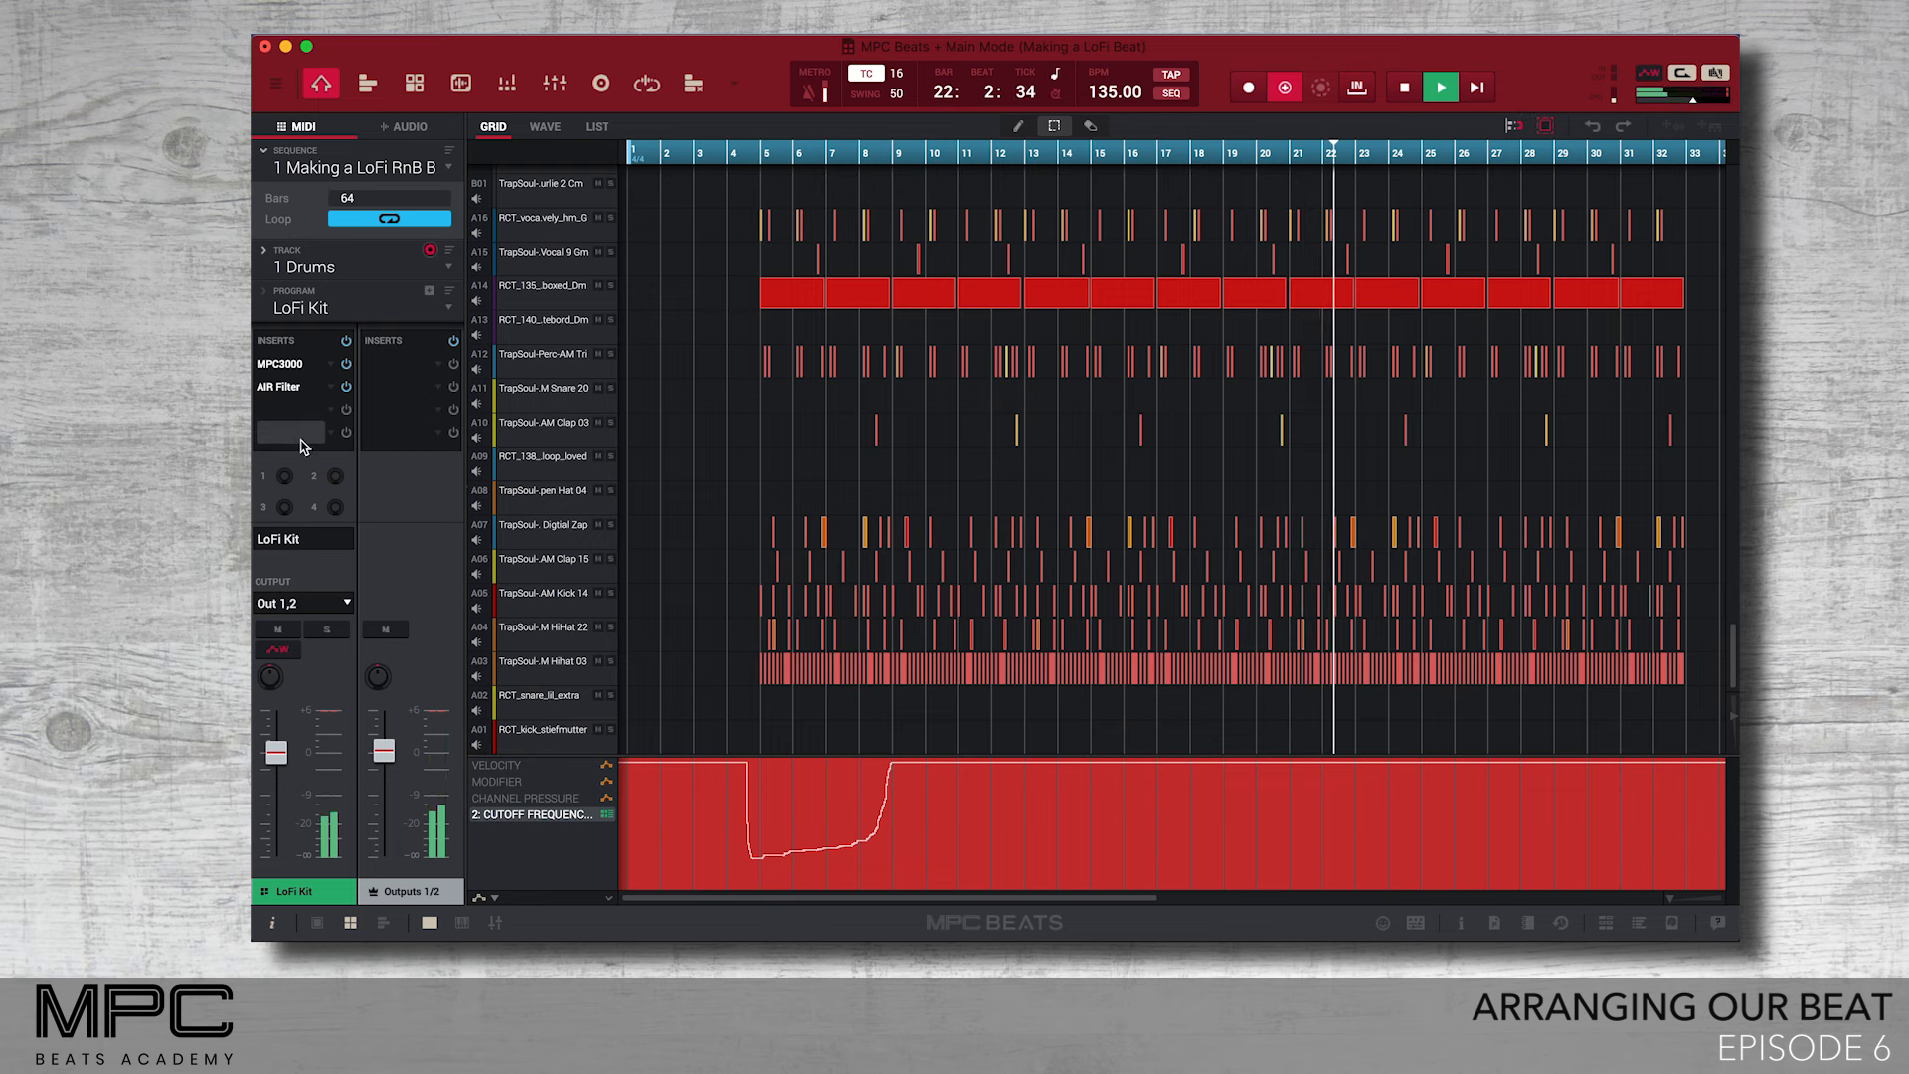
pyautogui.doubleClick(278, 387)
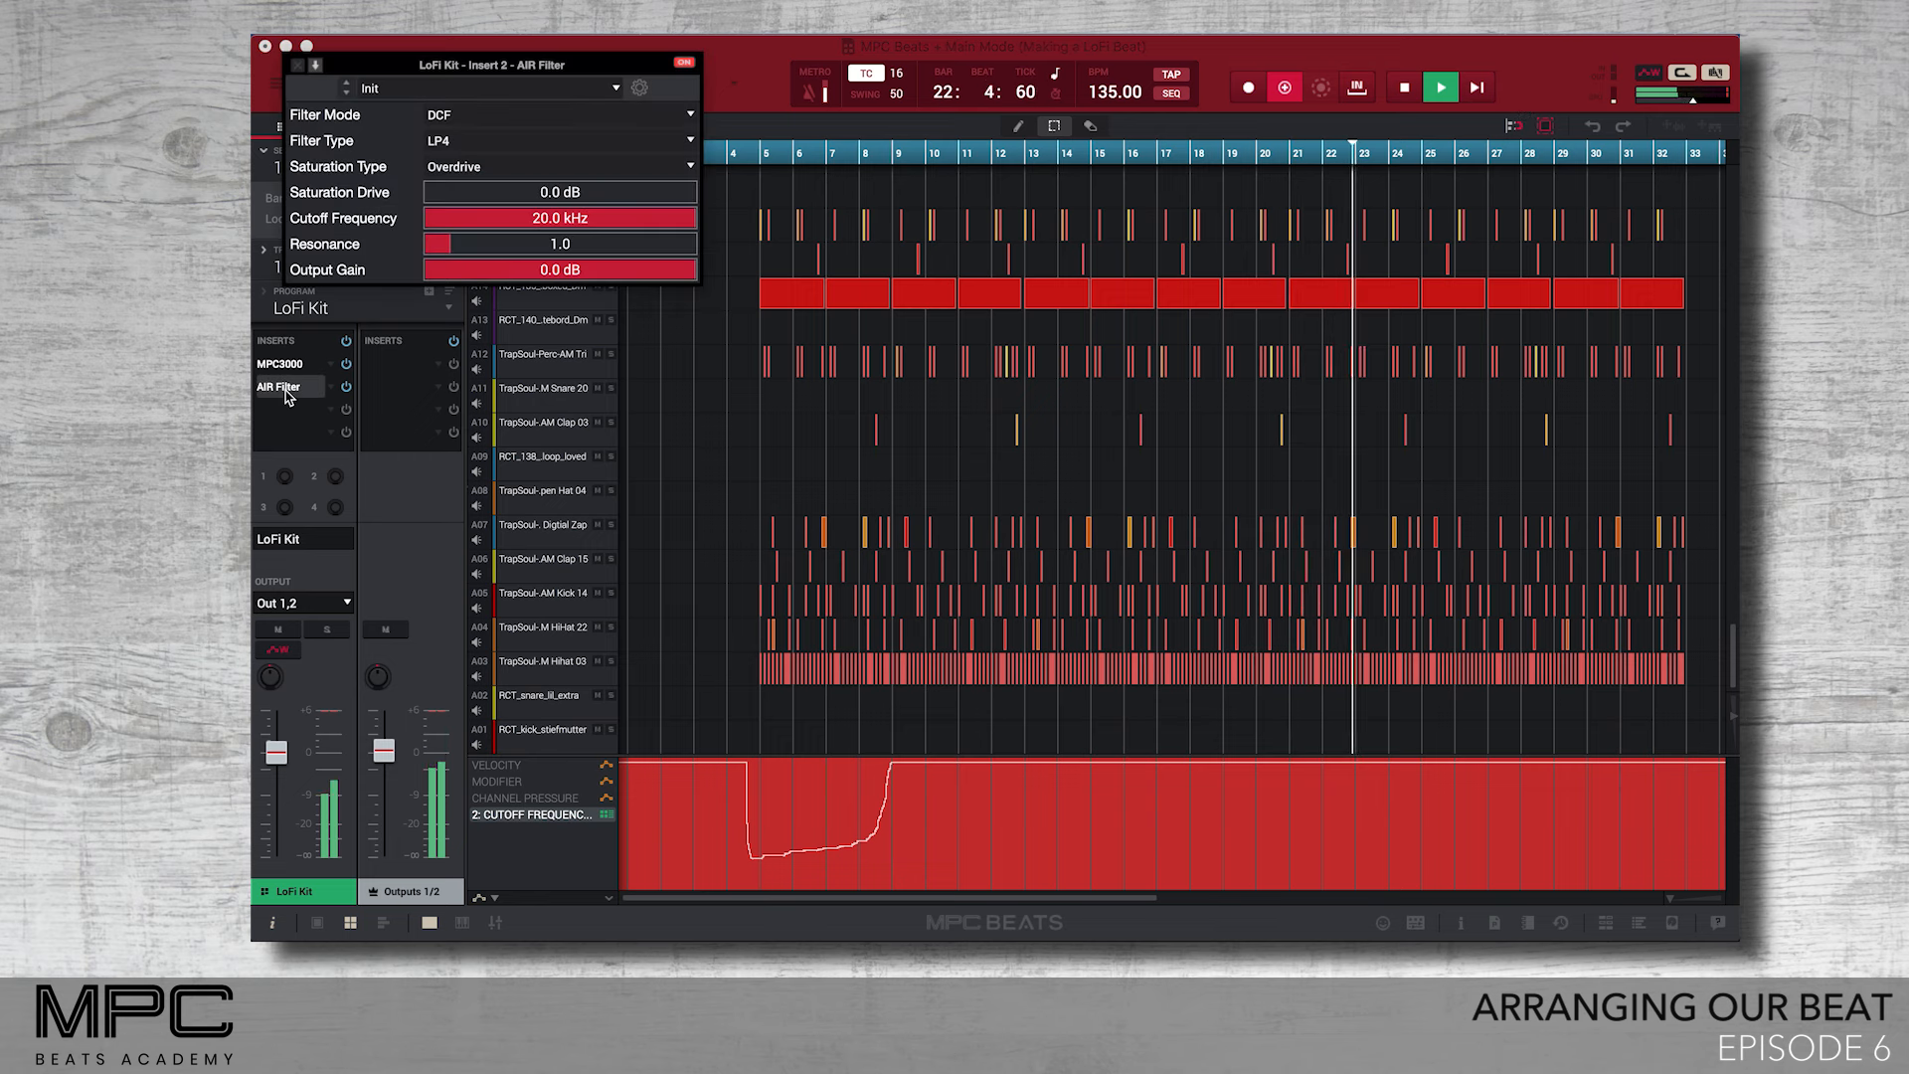
pyautogui.click(664, 226)
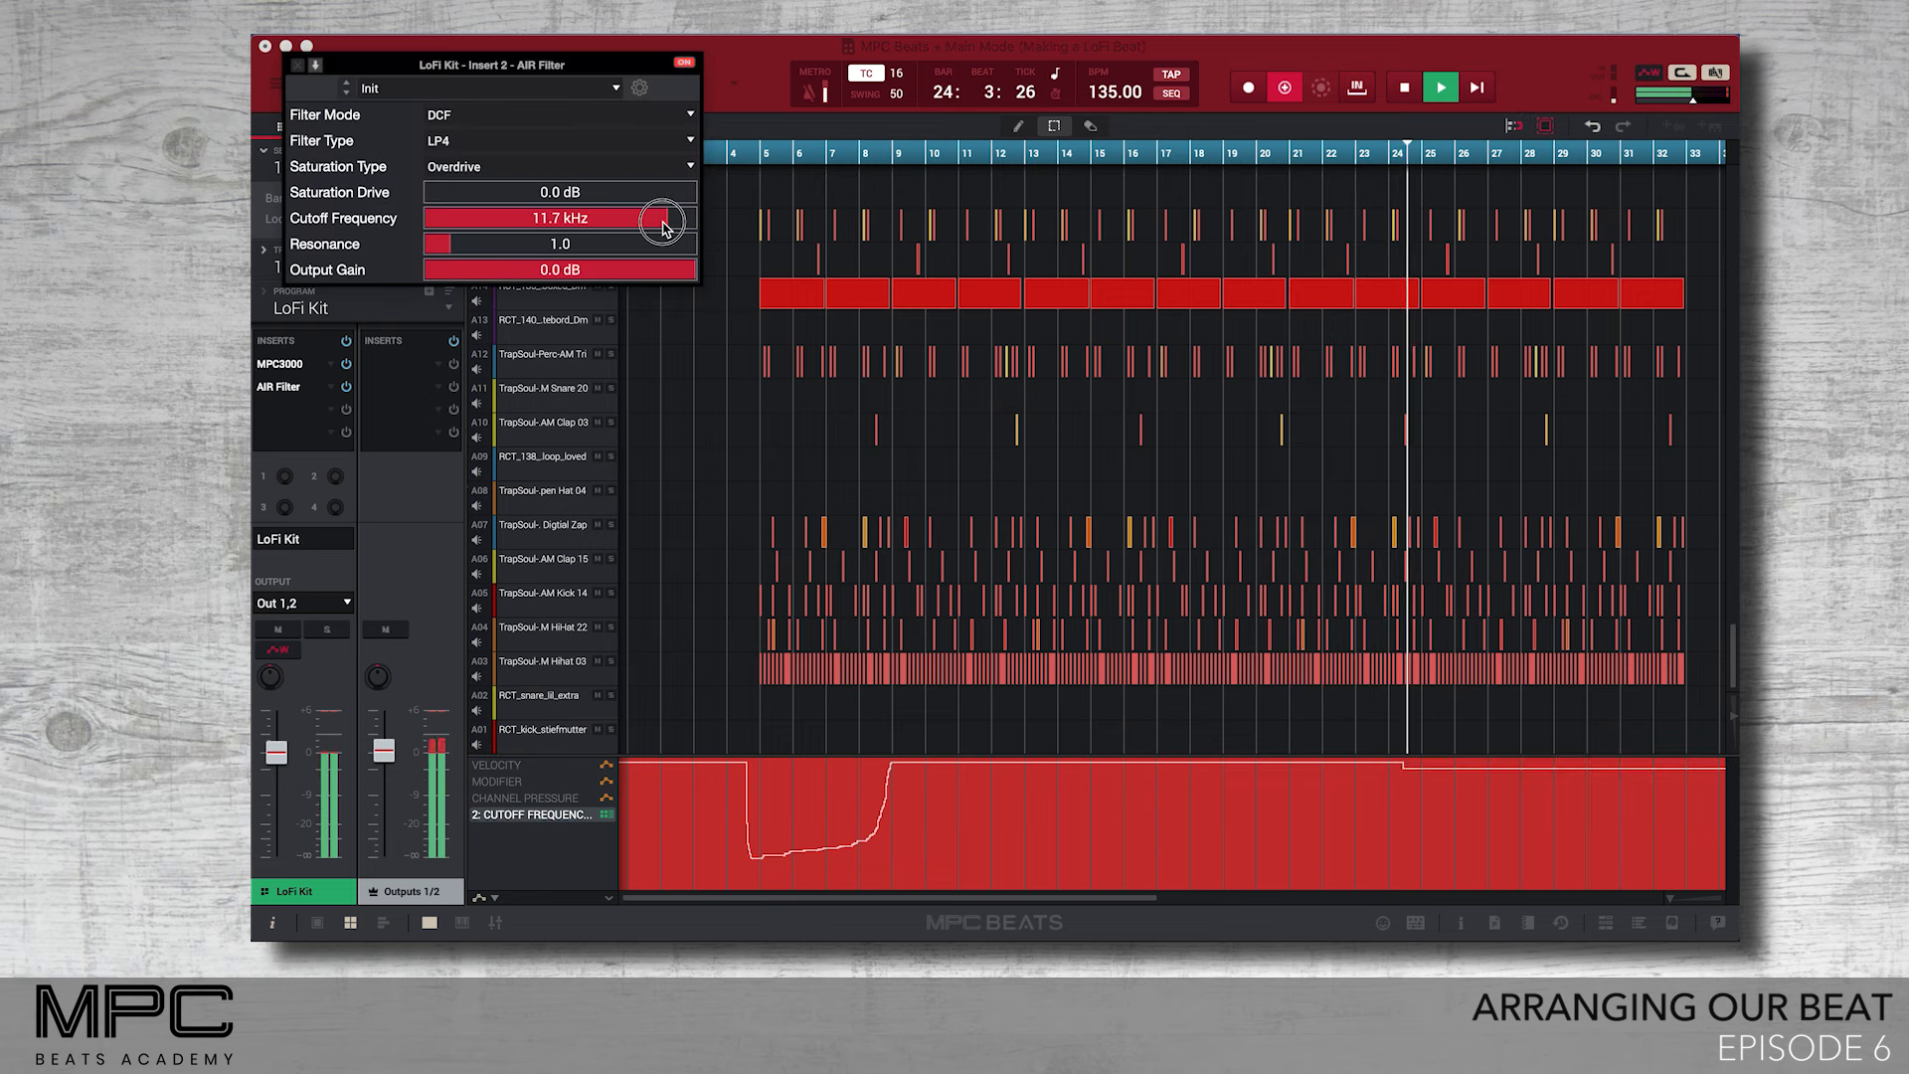
pyautogui.moveTo(665, 227); pyautogui.dragTo(748, 230)
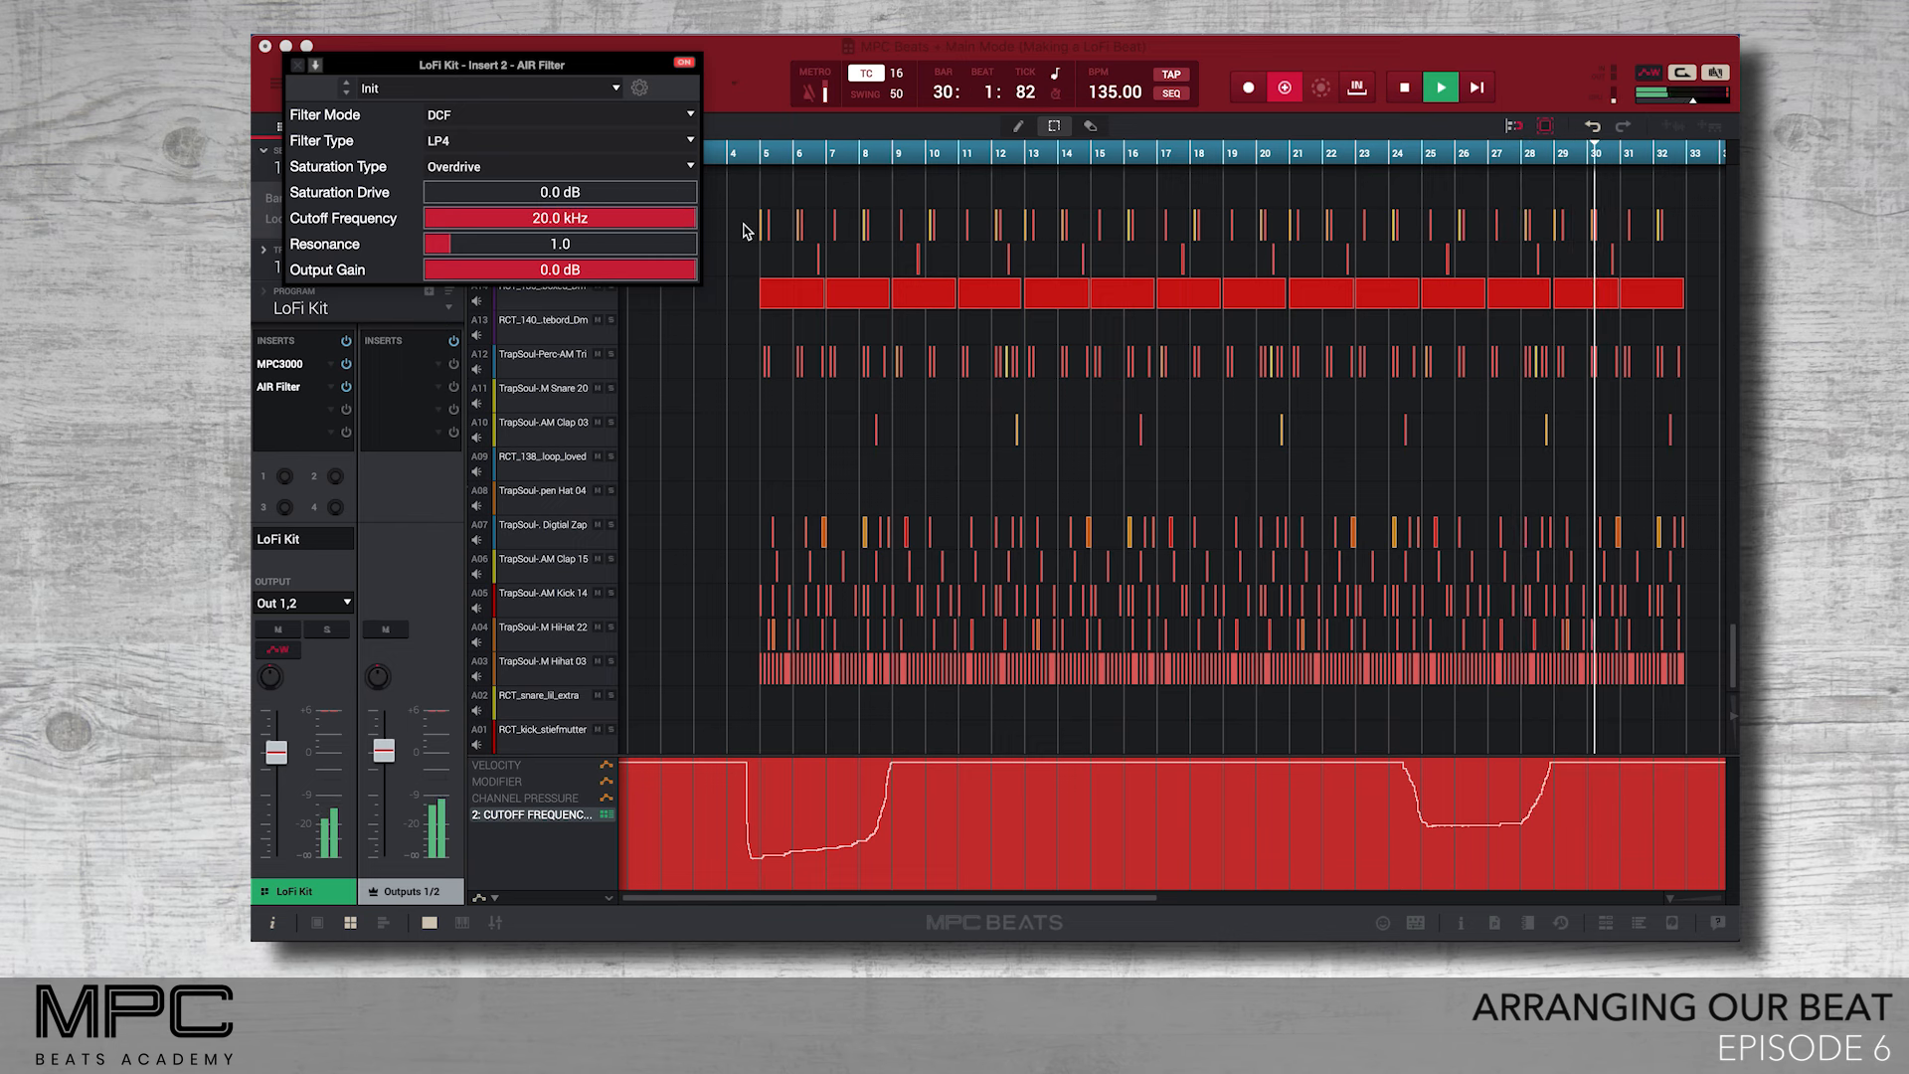
pyautogui.click(1281, 88)
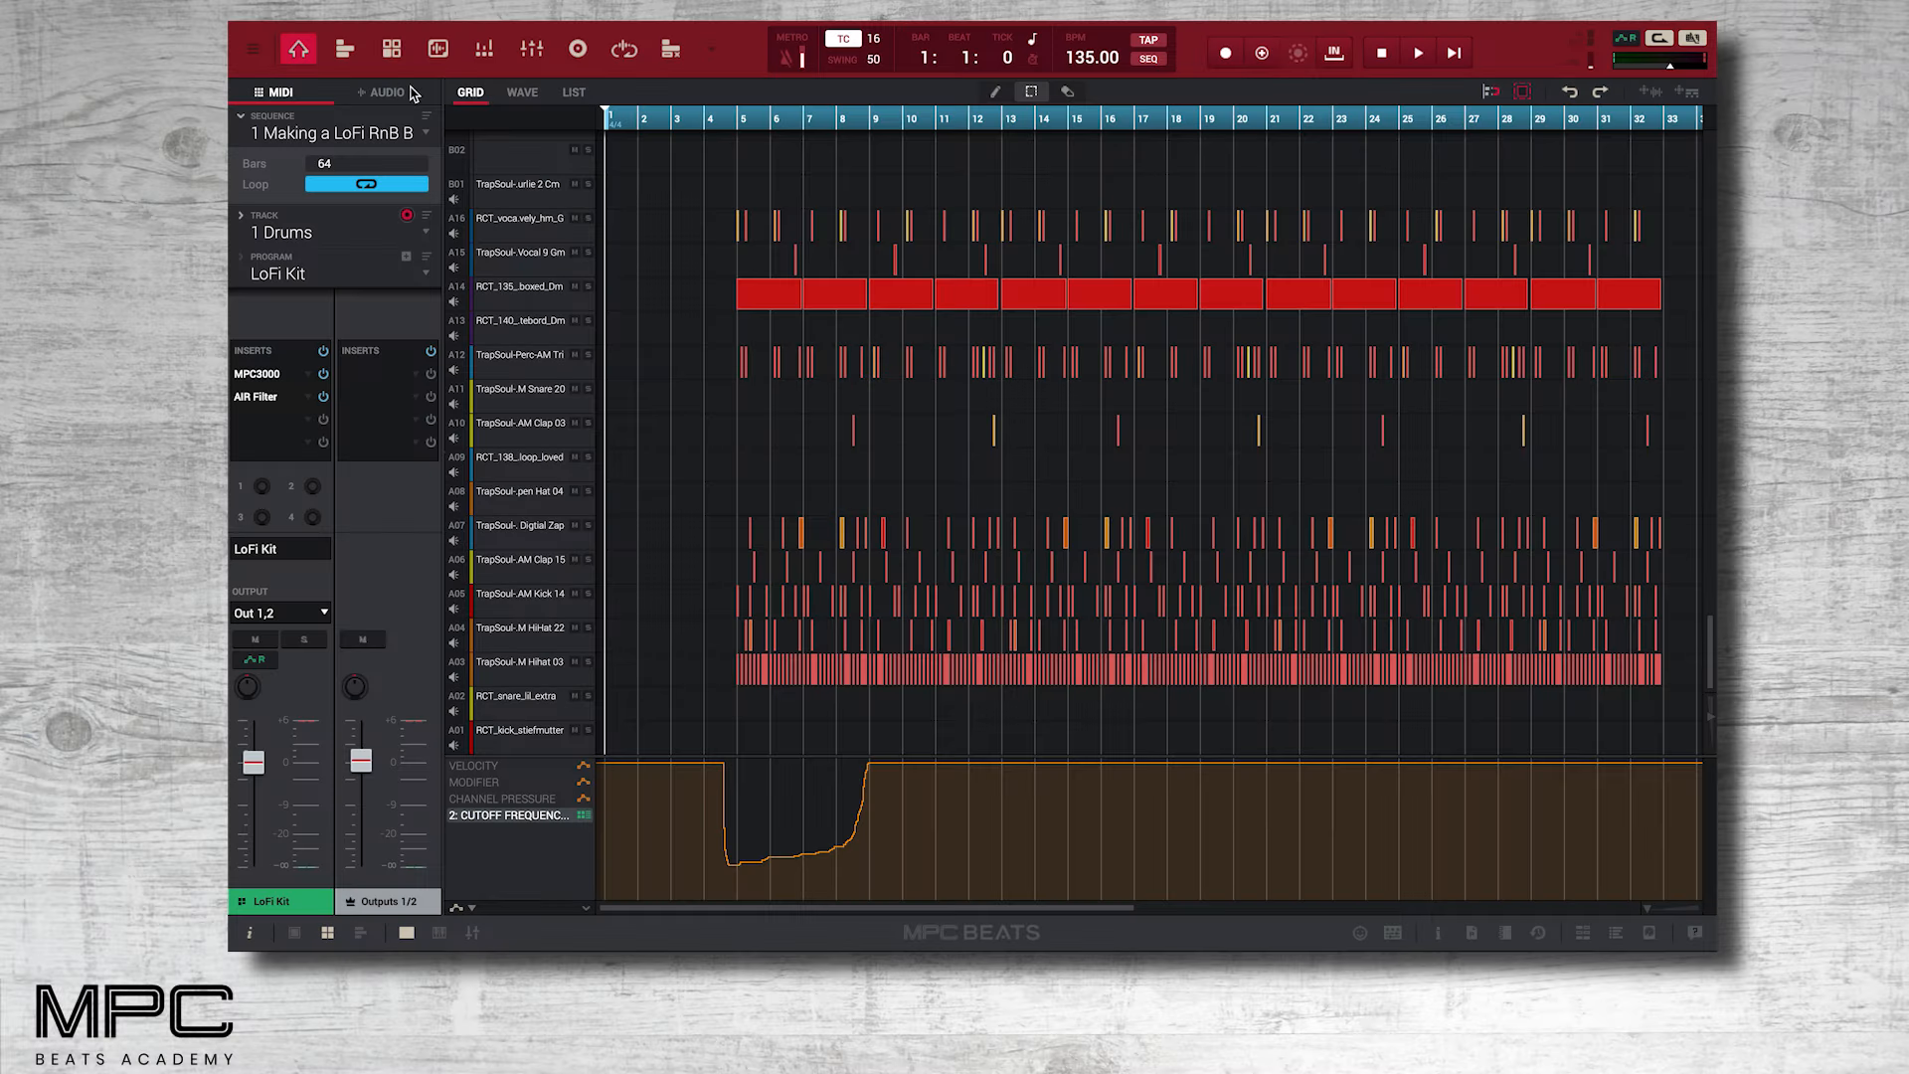
pyautogui.click(444, 31)
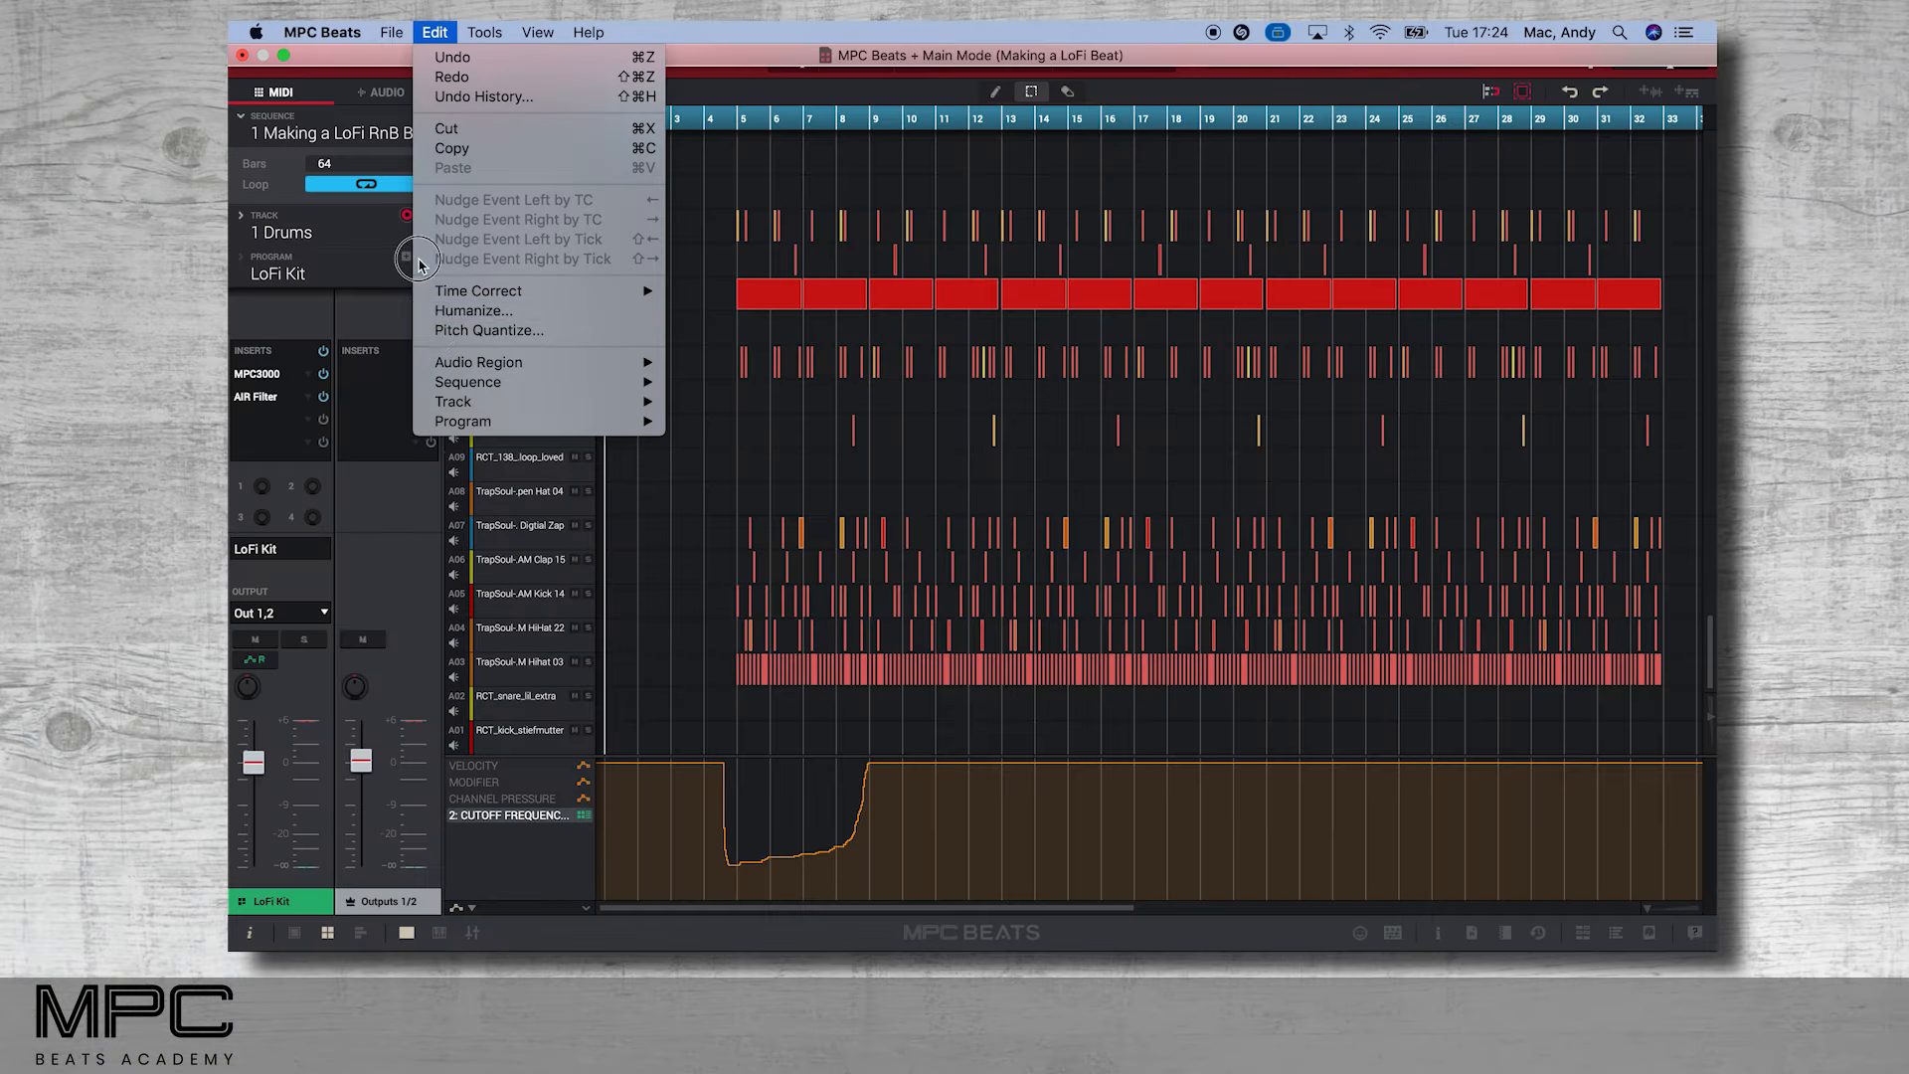
pyautogui.moveTo(473, 427)
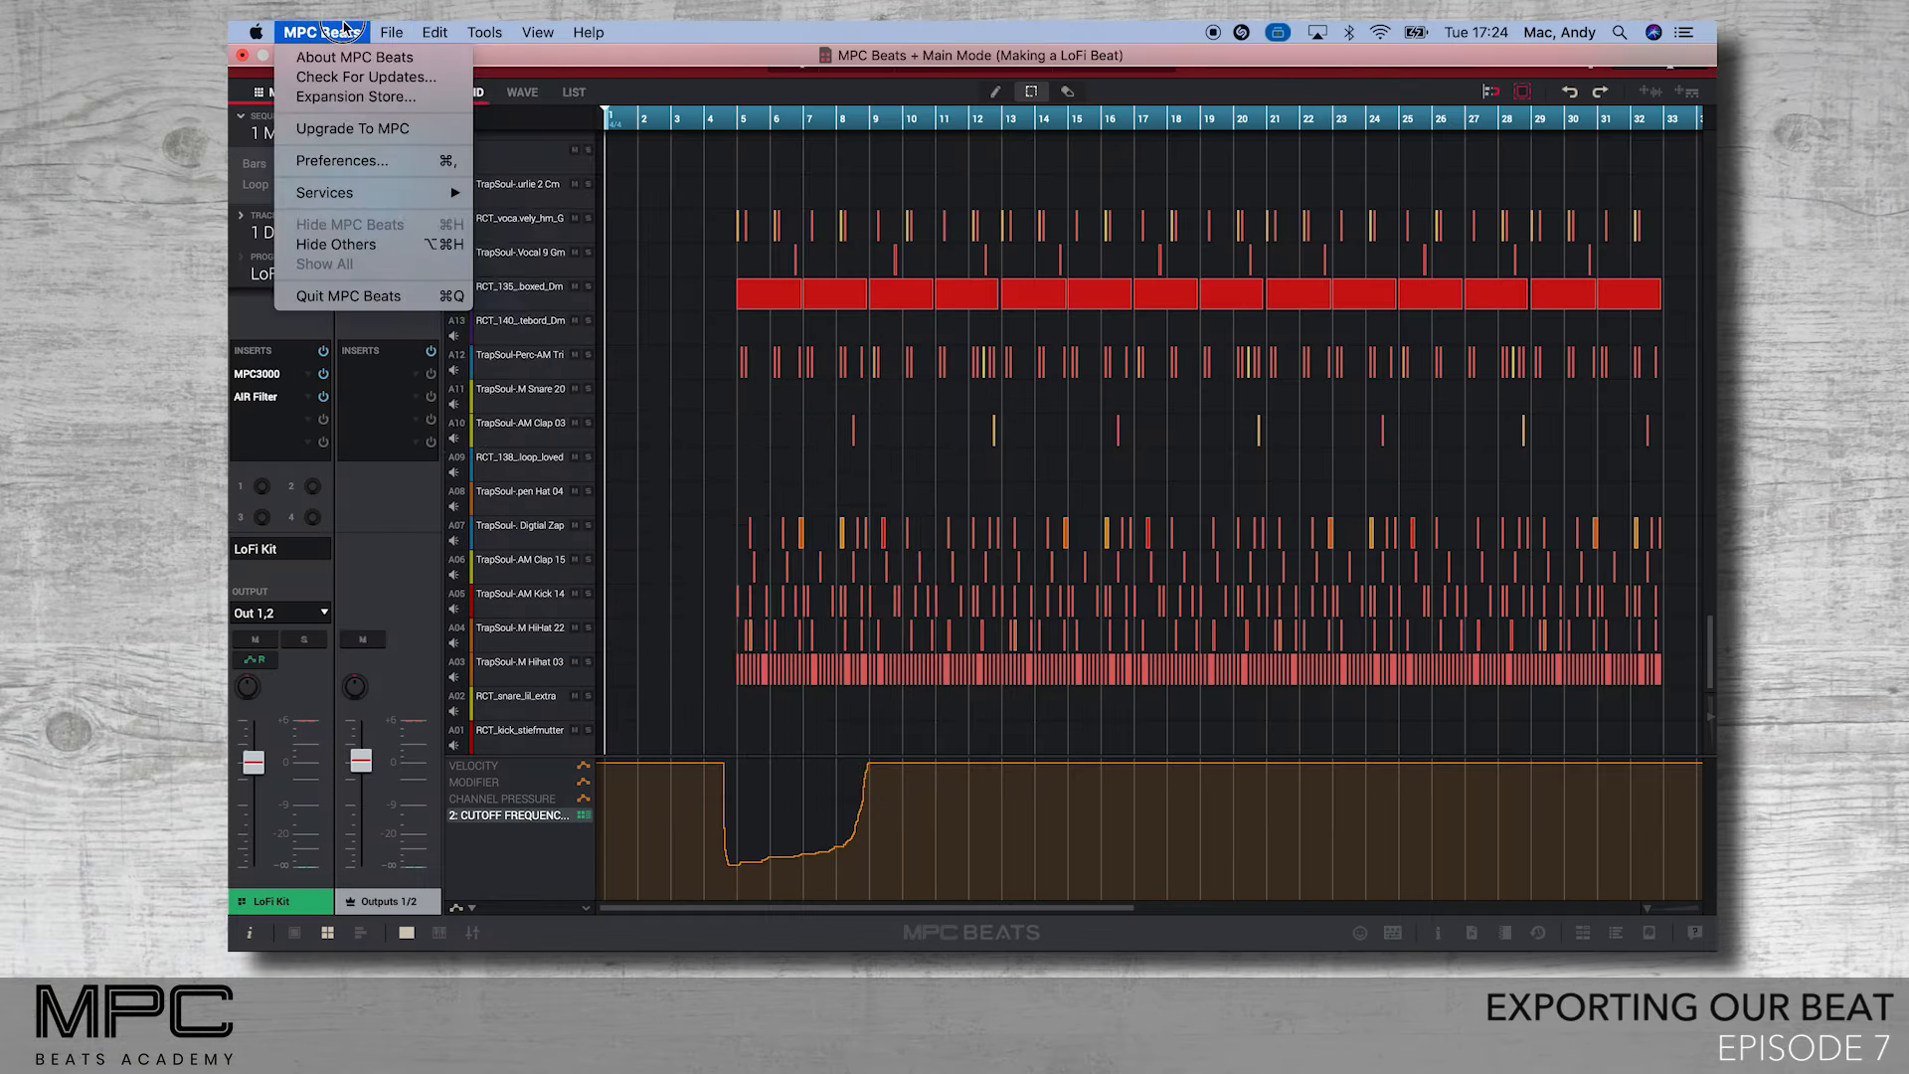
pyautogui.click(597, 435)
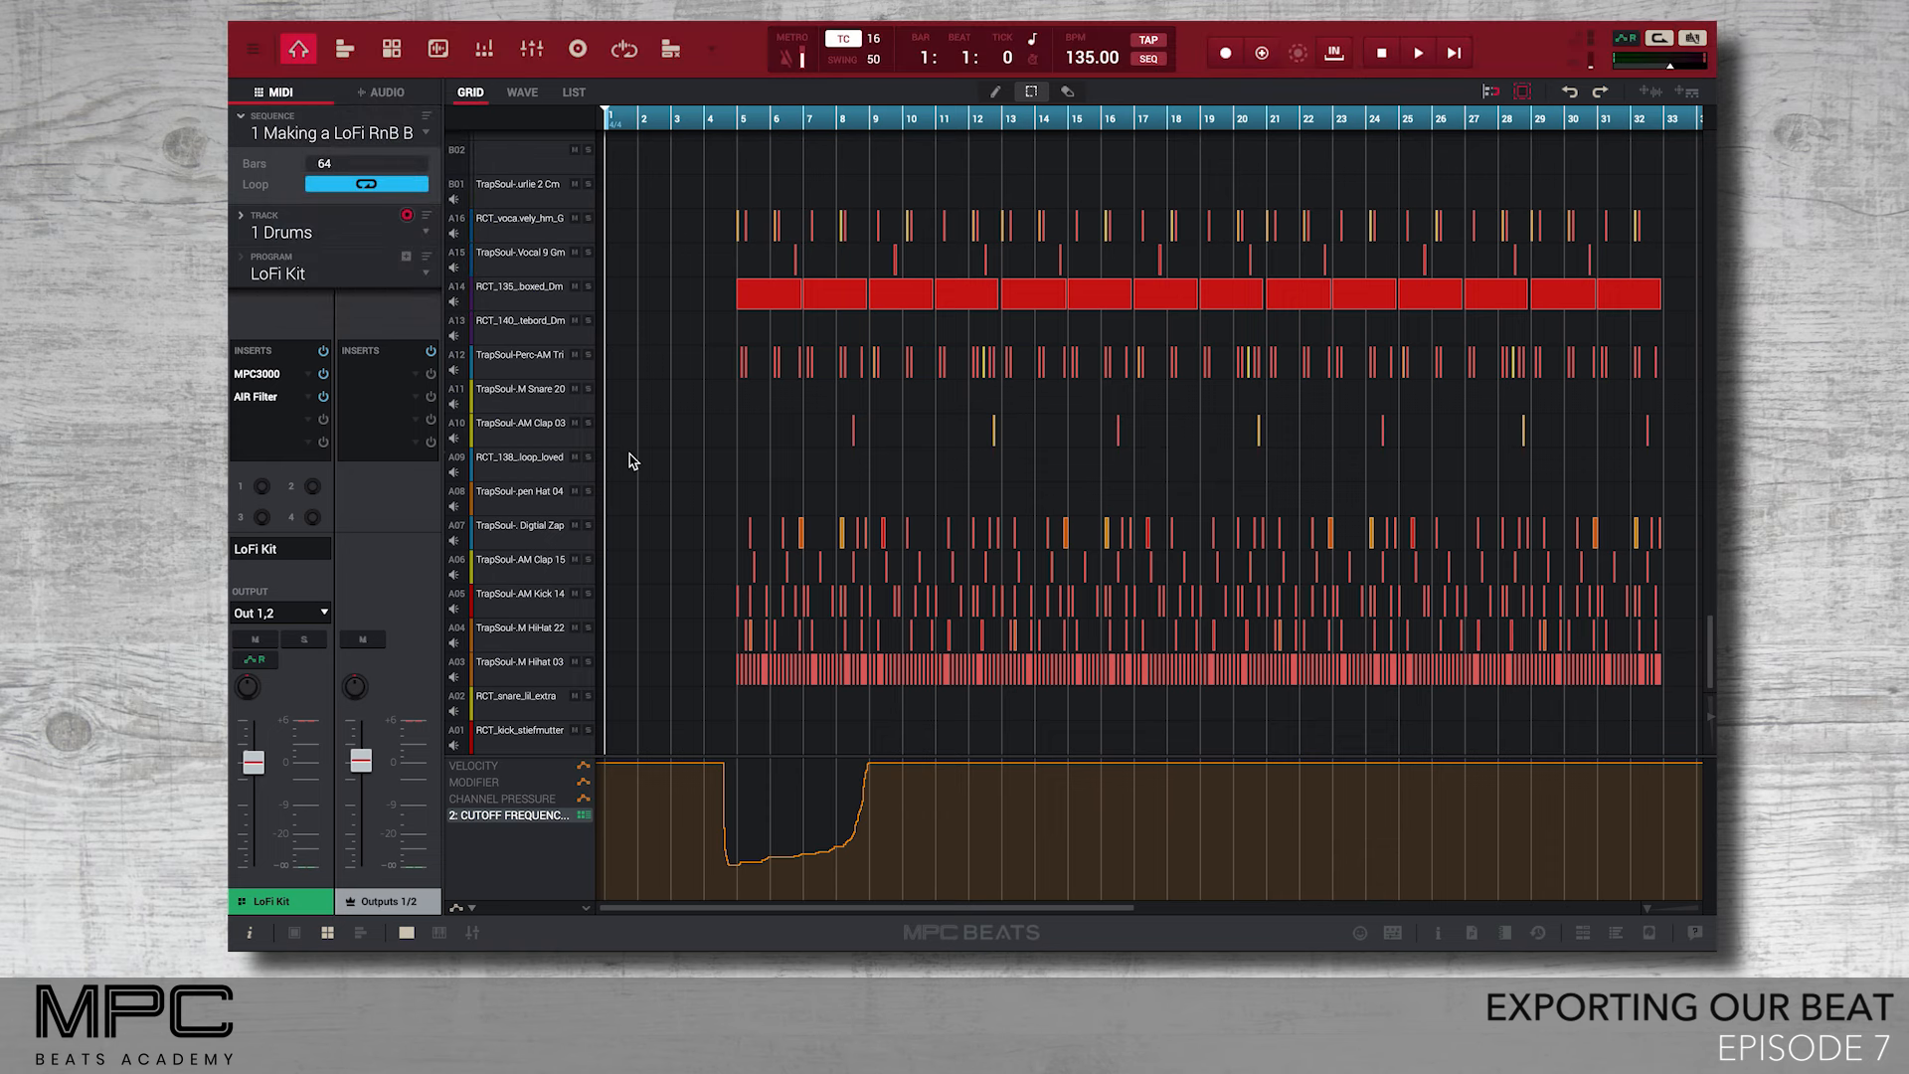
# Open the audio mixdown export settings for the sequence
pyautogui.click(392, 31)
pyautogui.moveTo(517, 258)
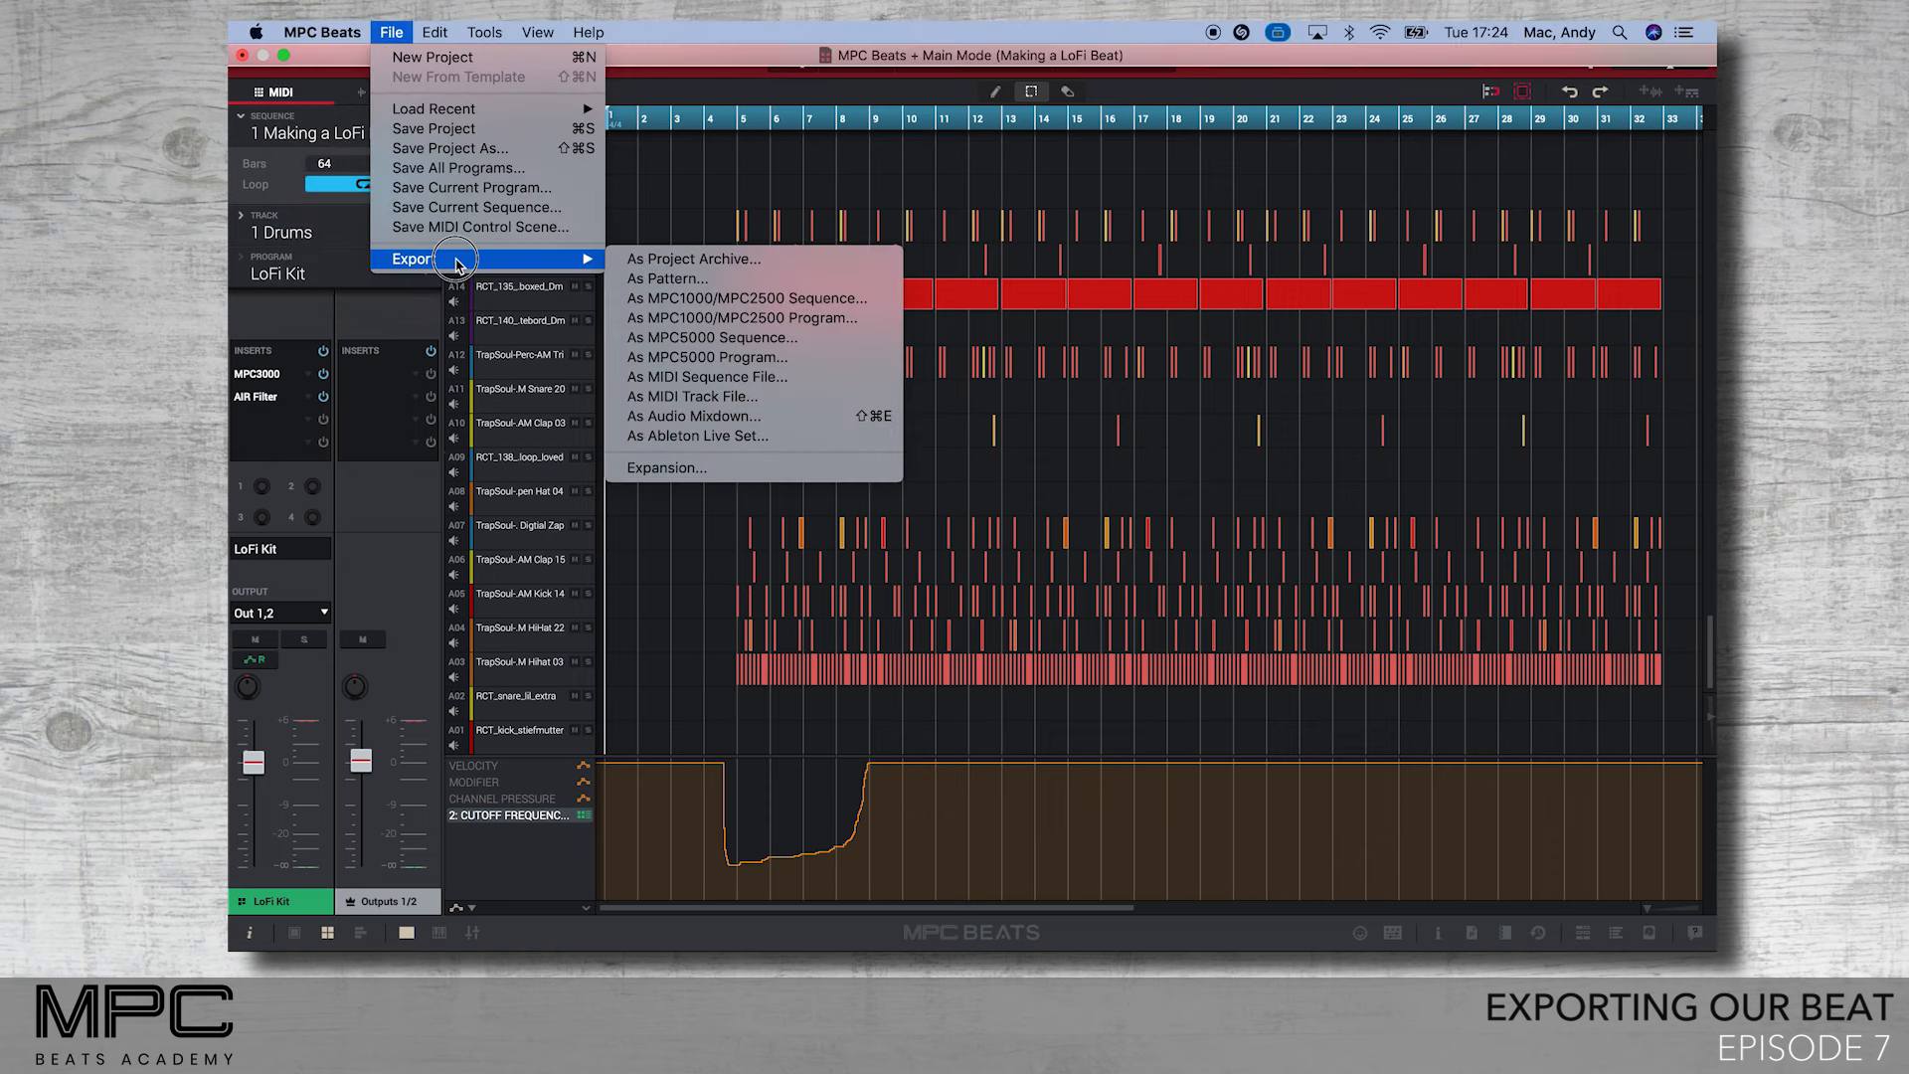
pyautogui.click(729, 416)
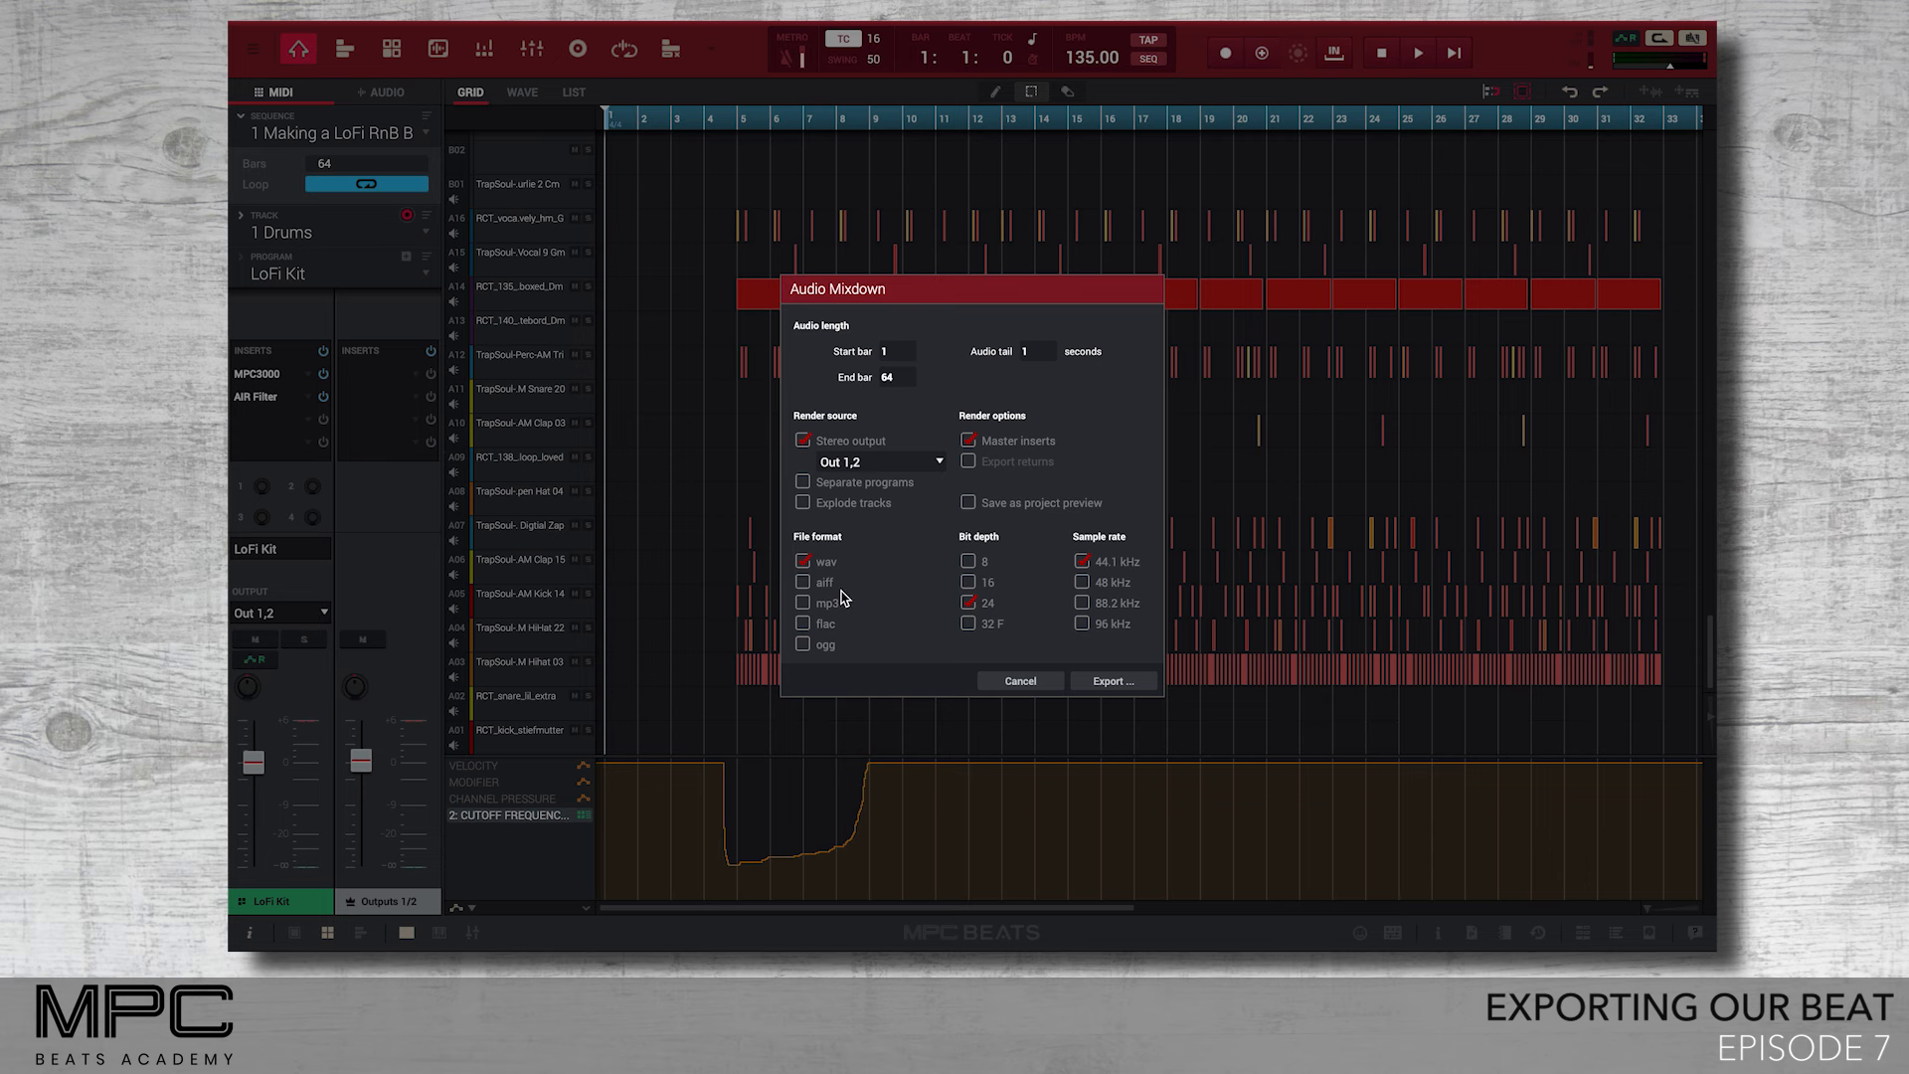
# Set the mixdown to render separate programs as wav files at 32 F bit depth
pyautogui.click(804, 604)
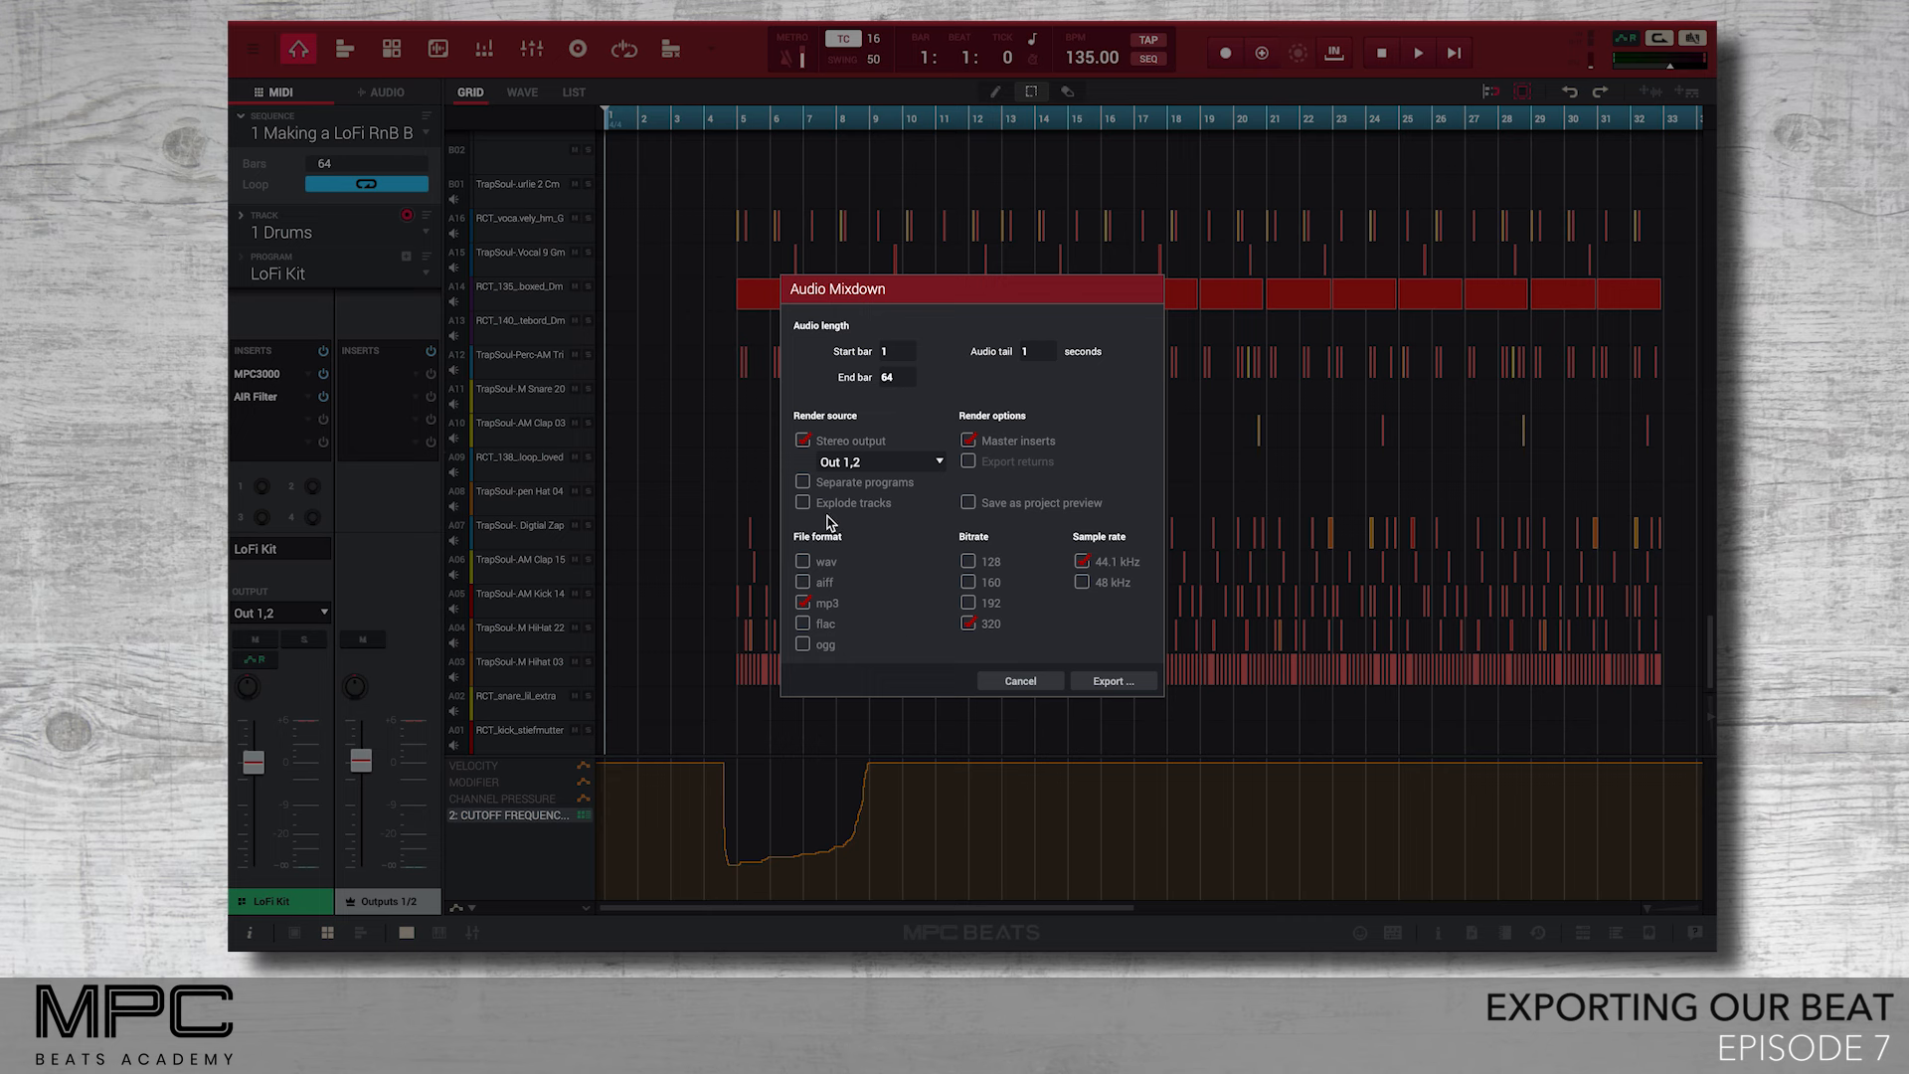
pyautogui.click(803, 483)
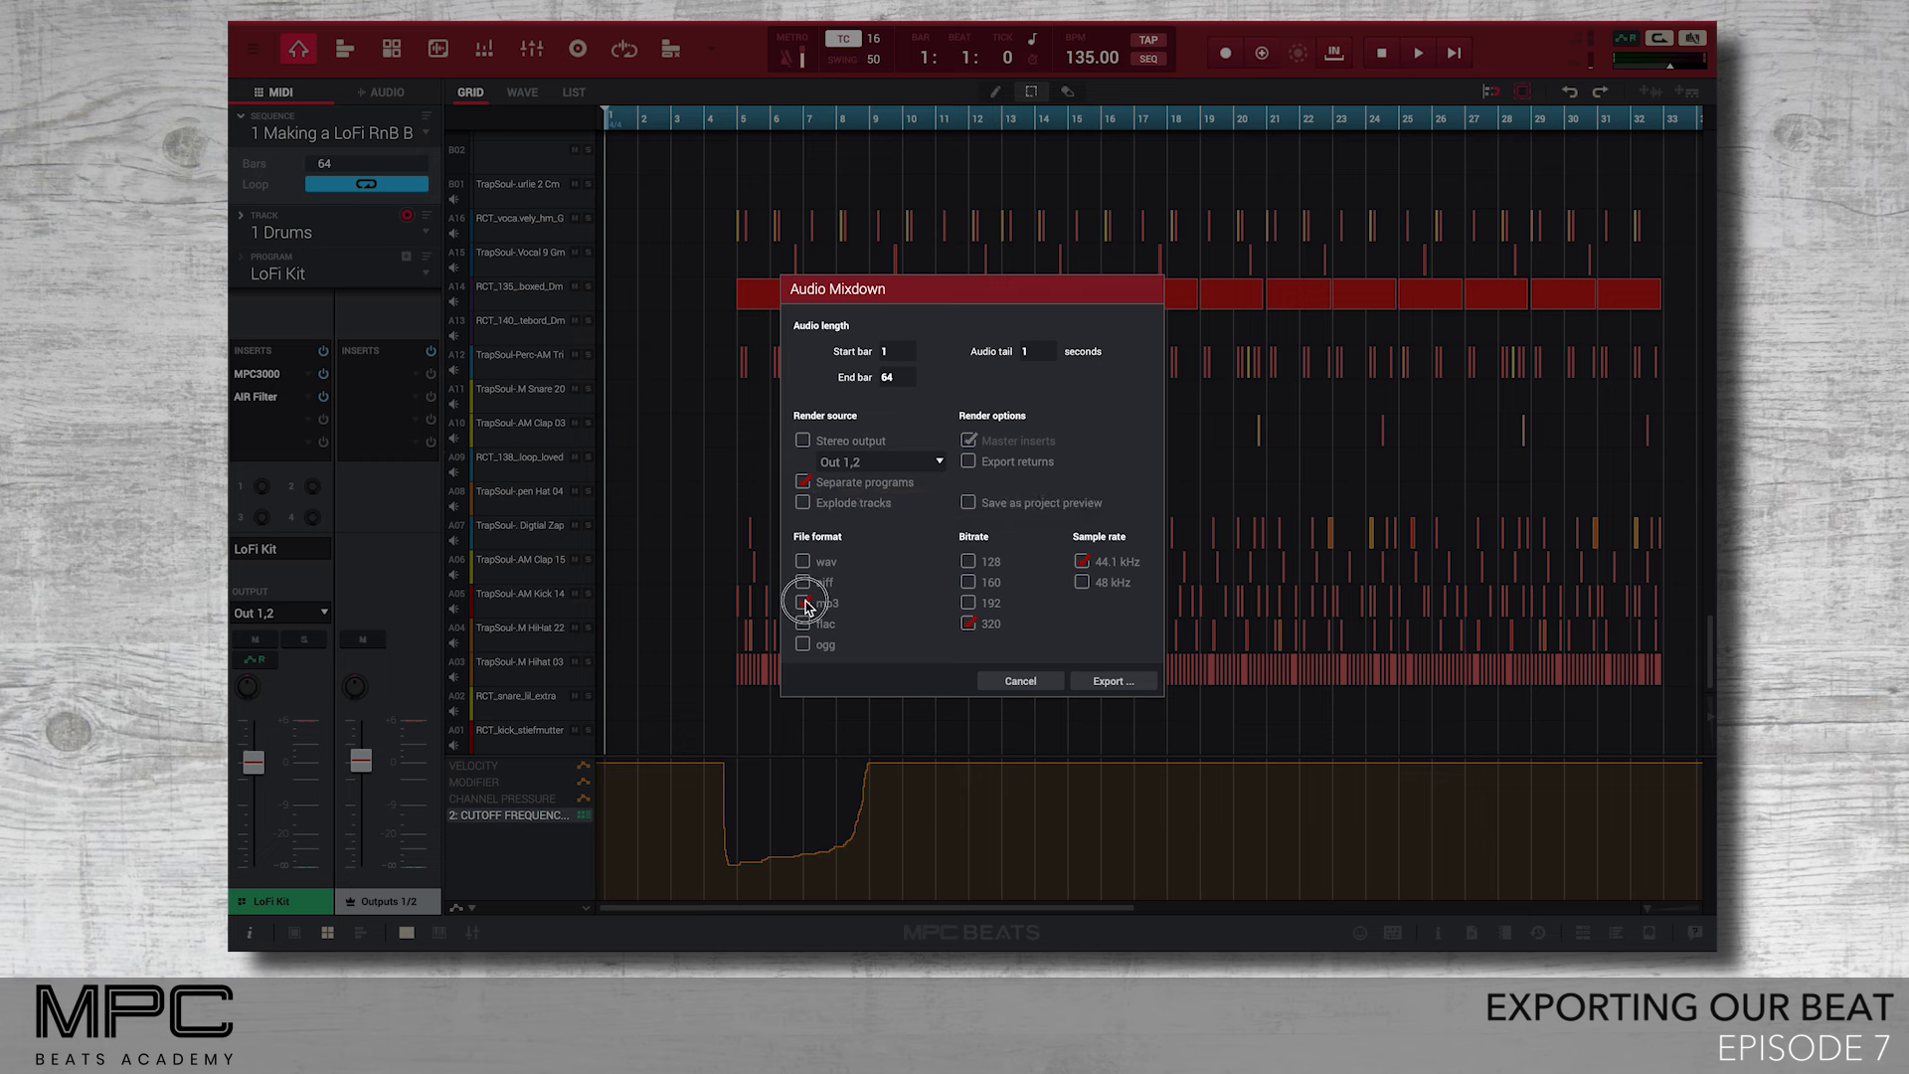
pyautogui.click(804, 561)
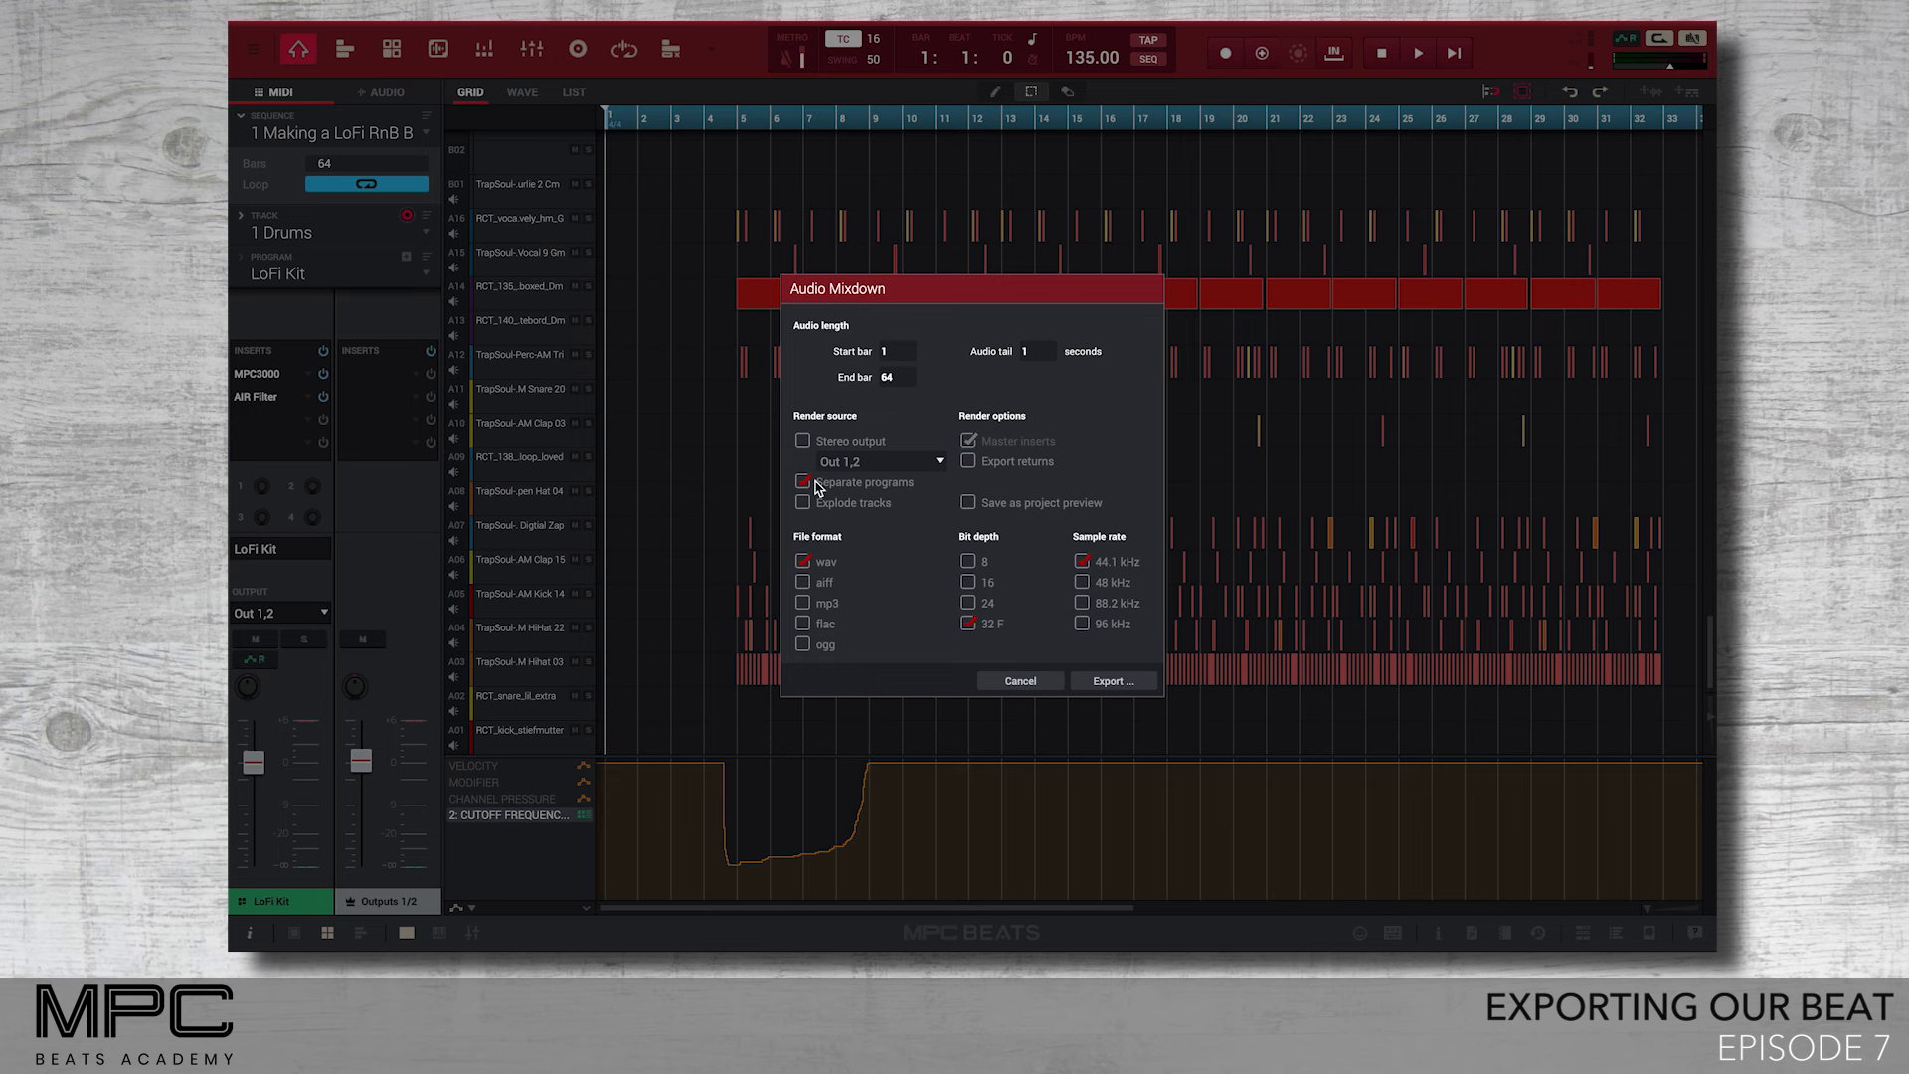
# Export the stereo output as a 320 bitrate mp3 named LoFi Beat 2020.mp3 to the Desktop
pyautogui.click(803, 442)
pyautogui.click(803, 604)
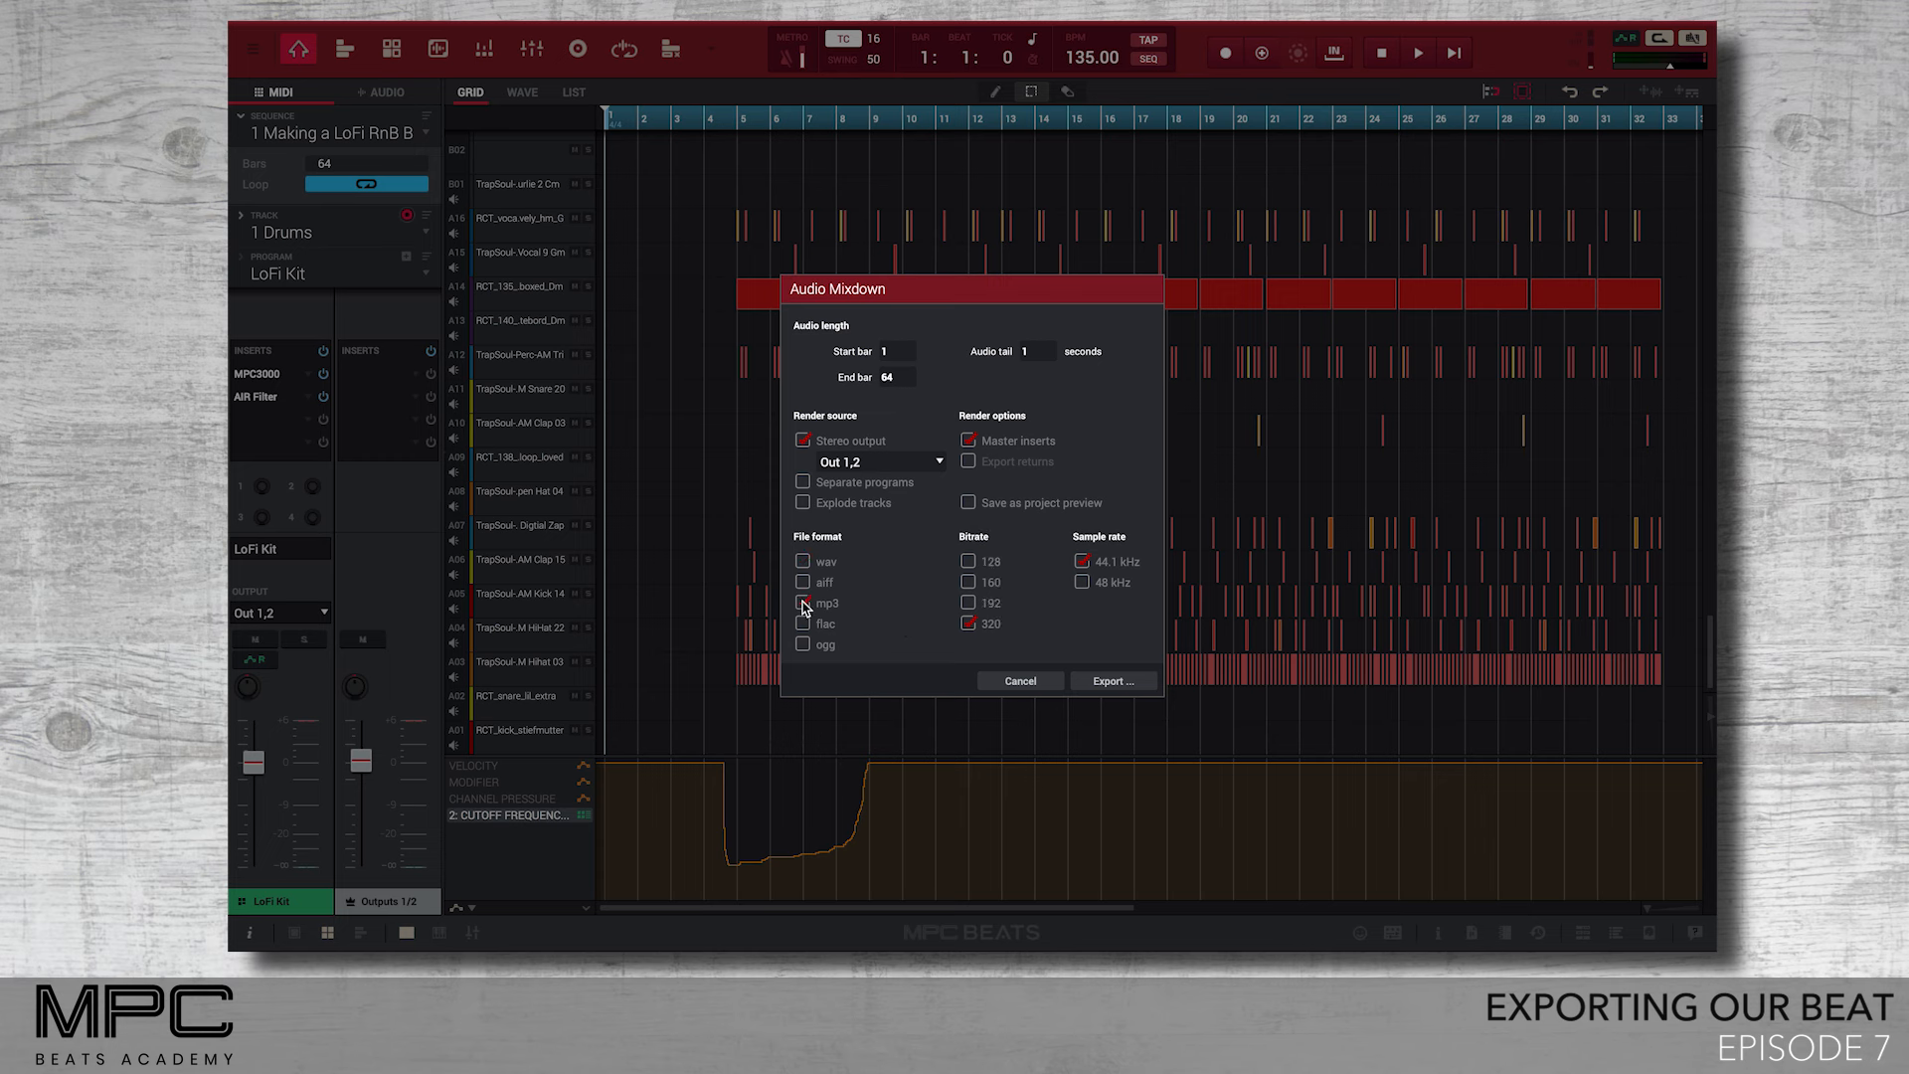
pyautogui.click(1103, 685)
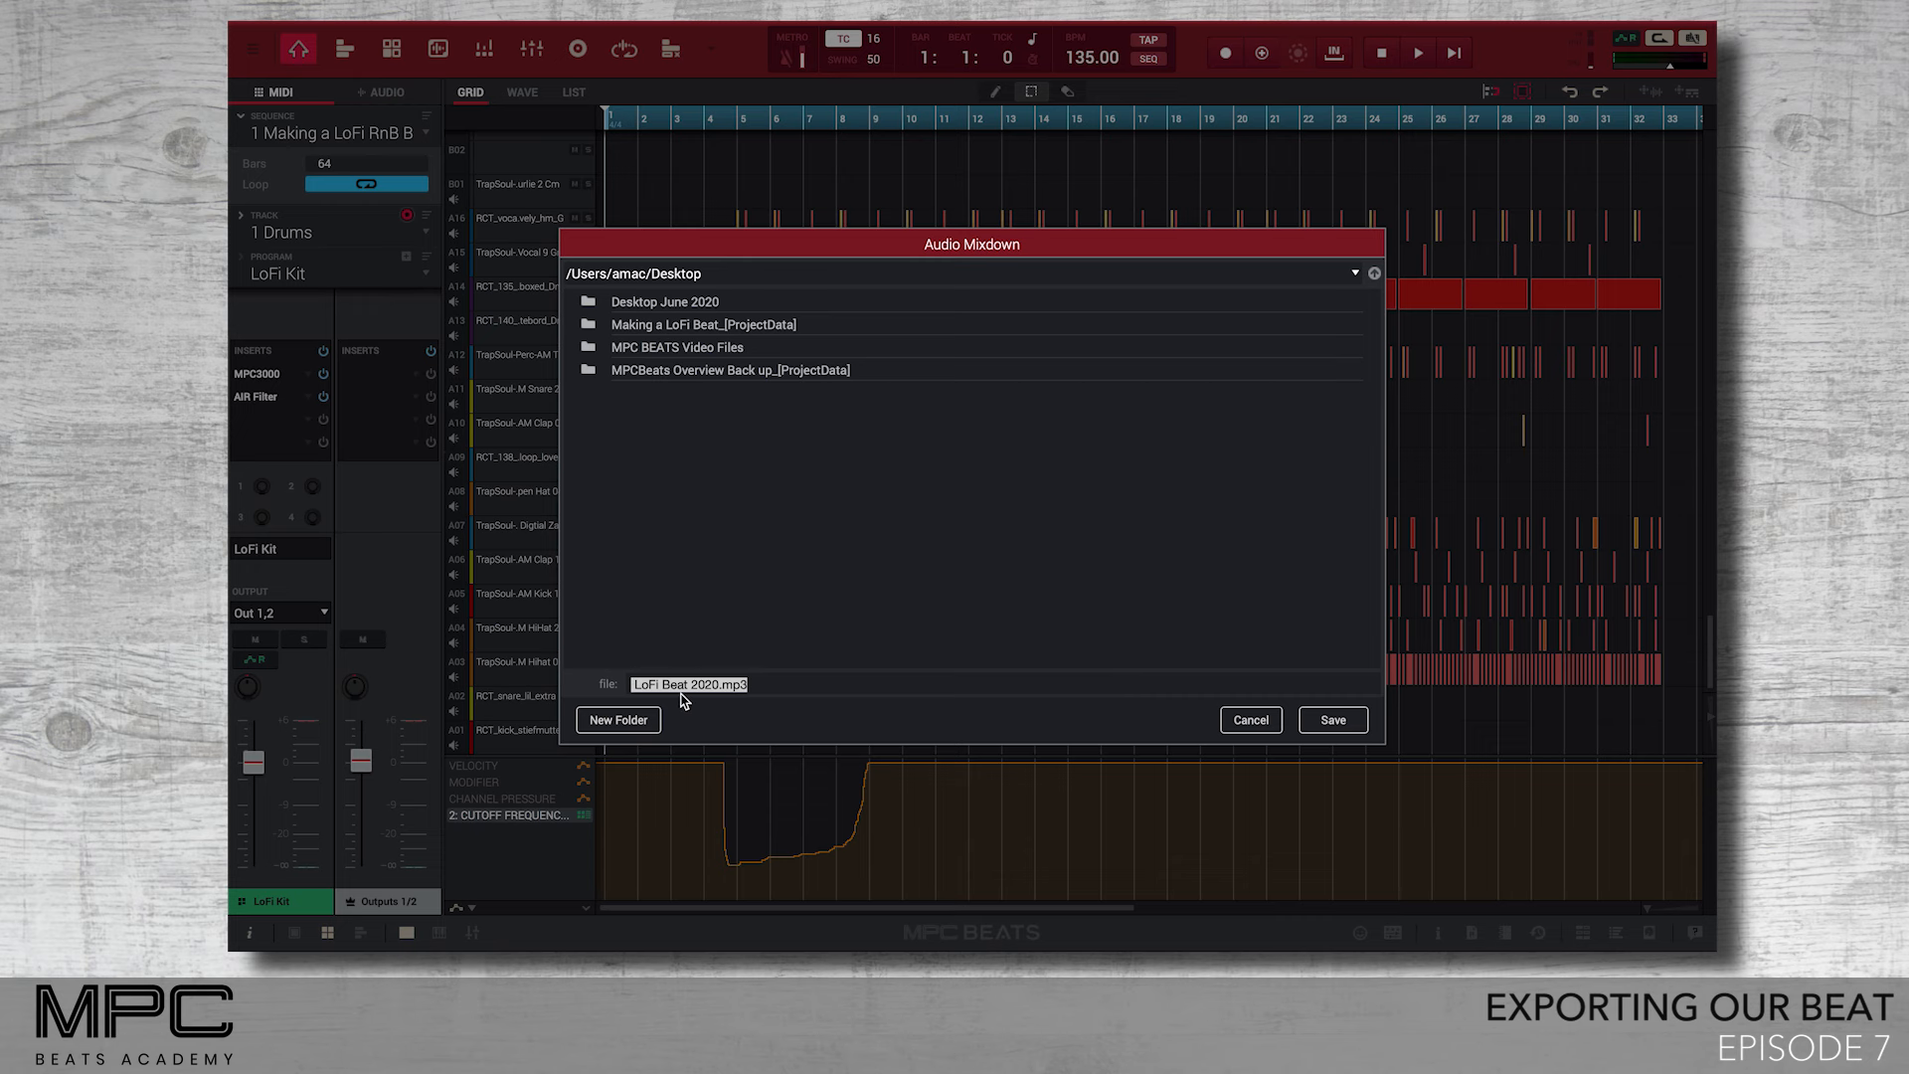
pyautogui.click(1334, 720)
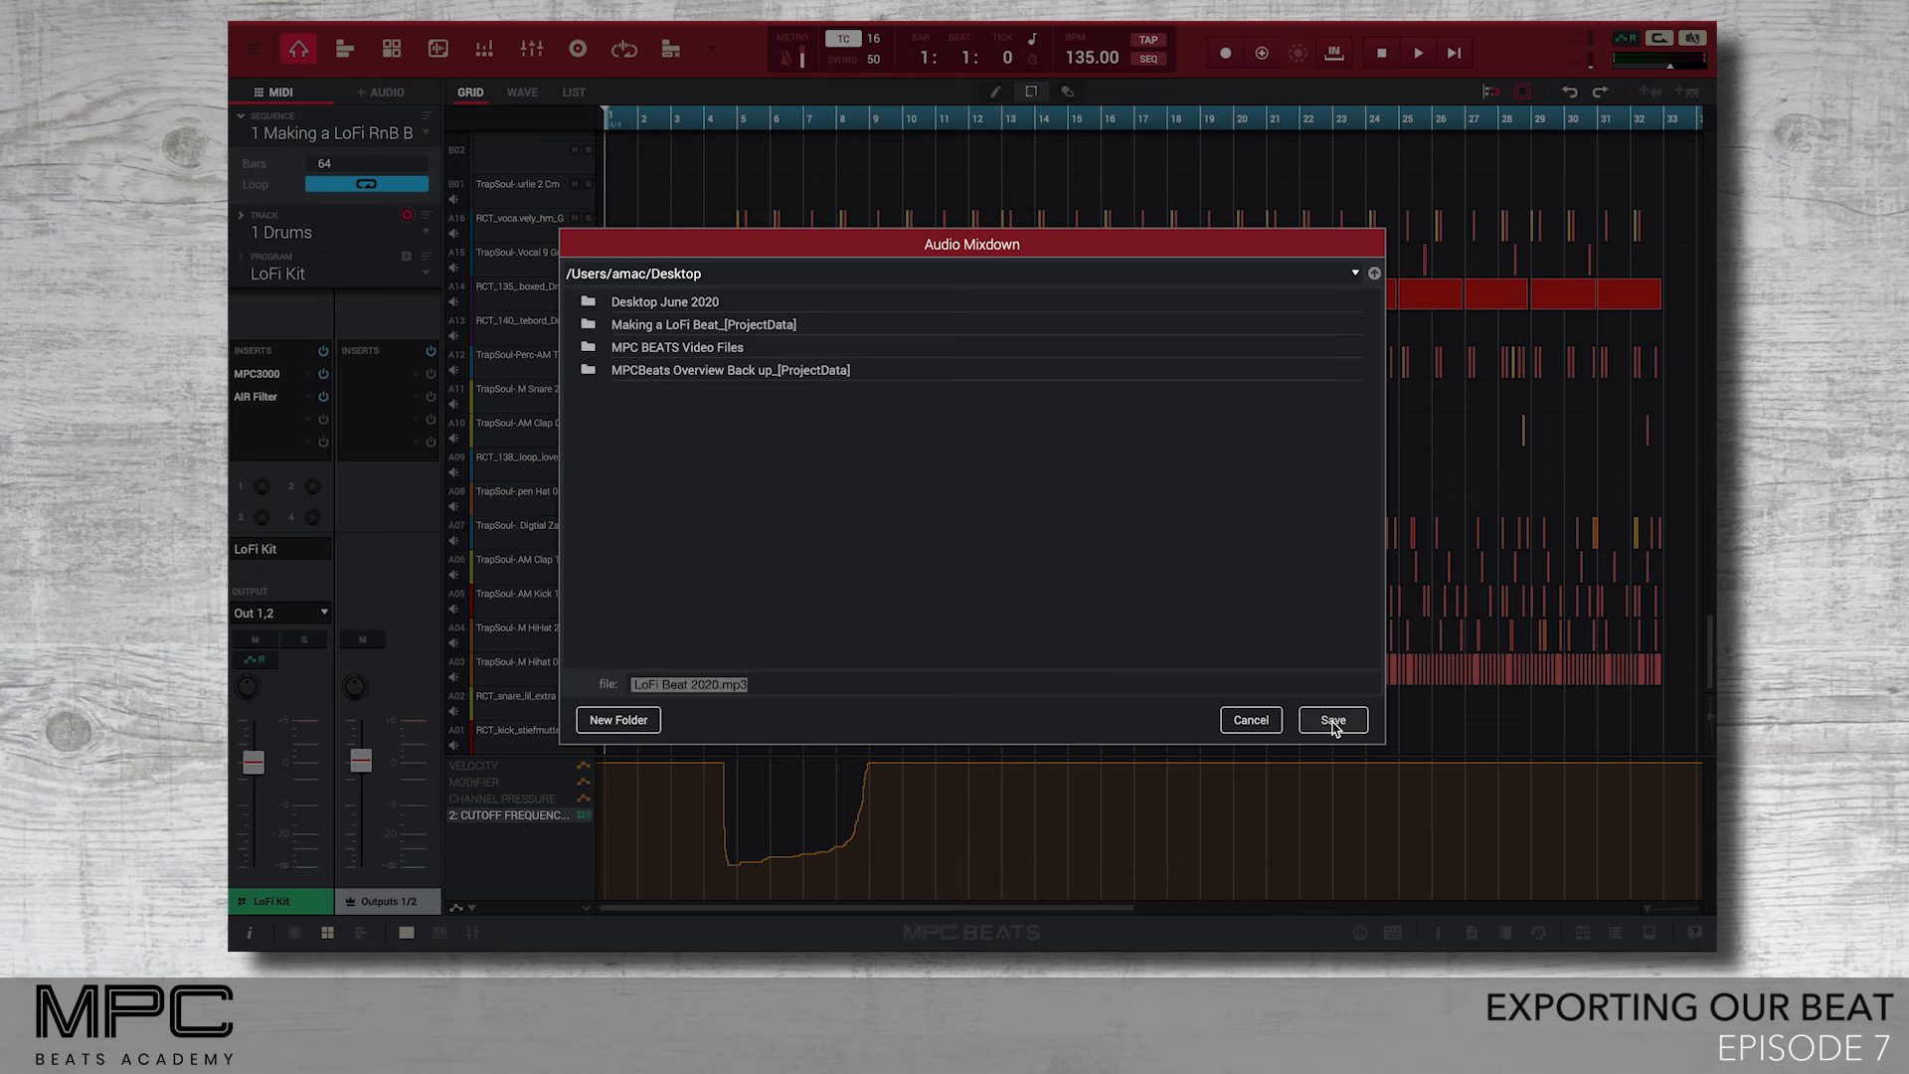